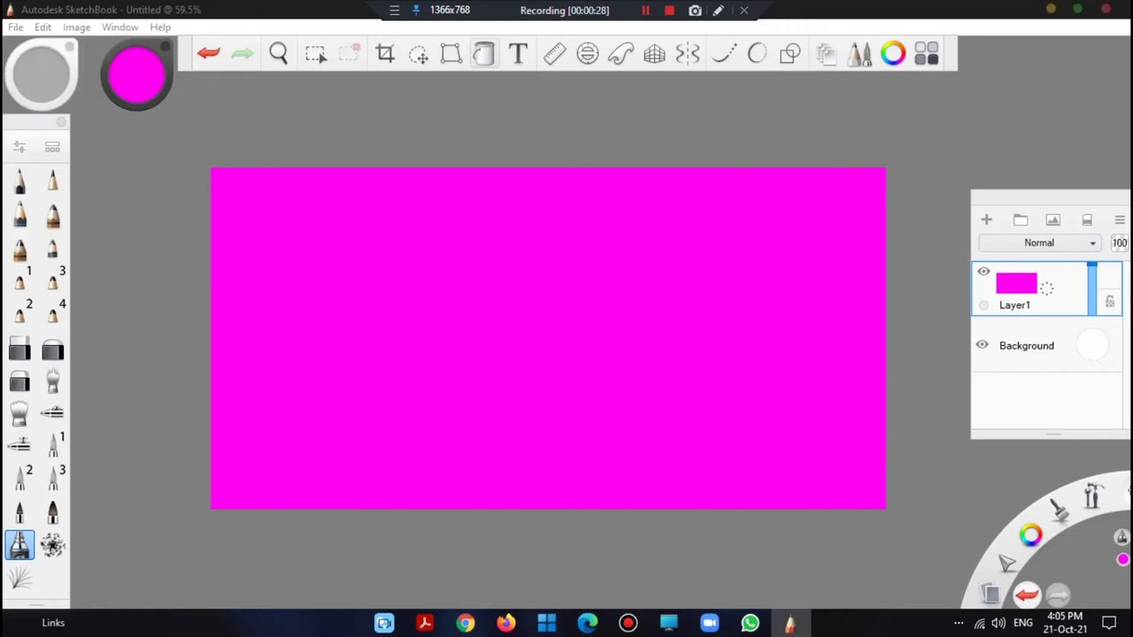
# Airbrush a darker magenta over the canvas with left-right symmetry, keeping a bright magenta glow in the centre.
pyautogui.click(892, 54)
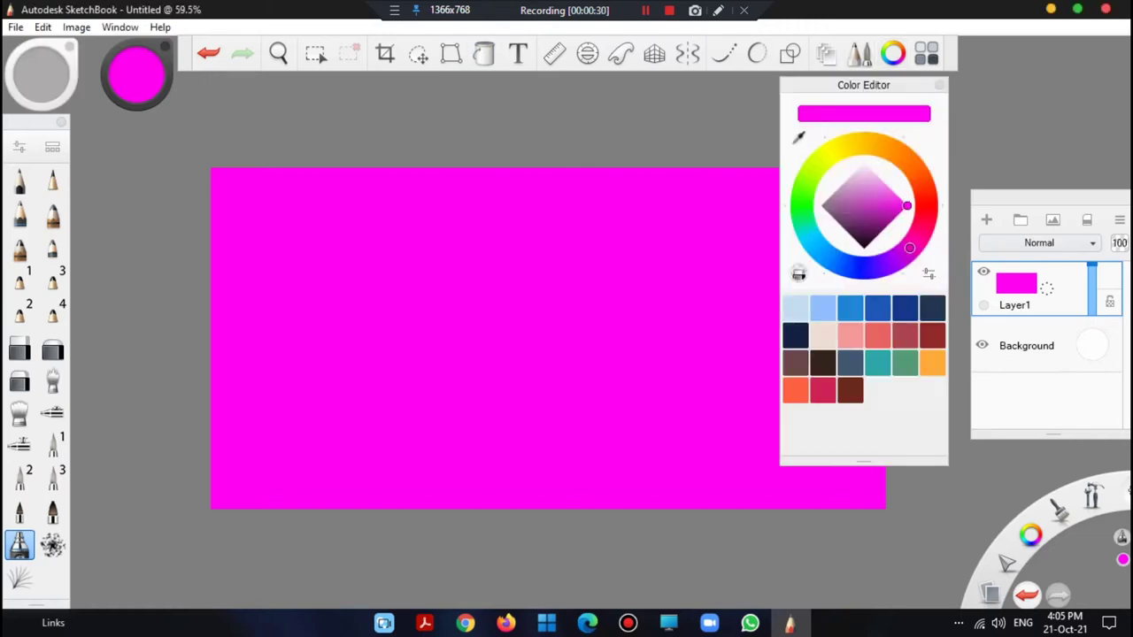
pyautogui.moveTo(907, 206); pyautogui.dragTo(892, 216)
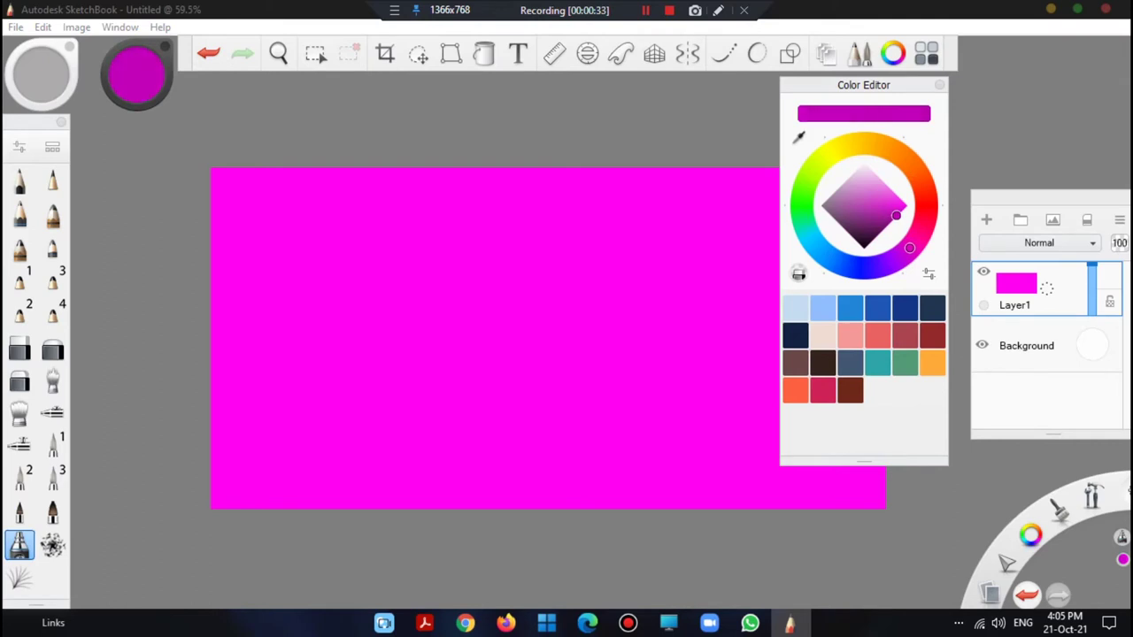
pyautogui.click(940, 85)
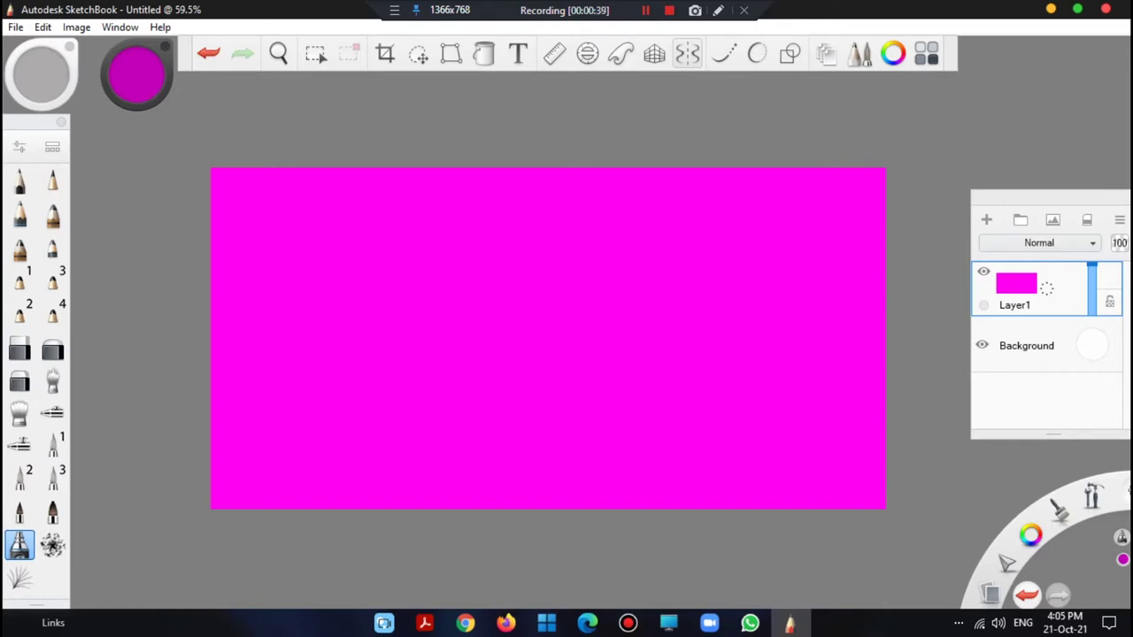
pyautogui.click(688, 53)
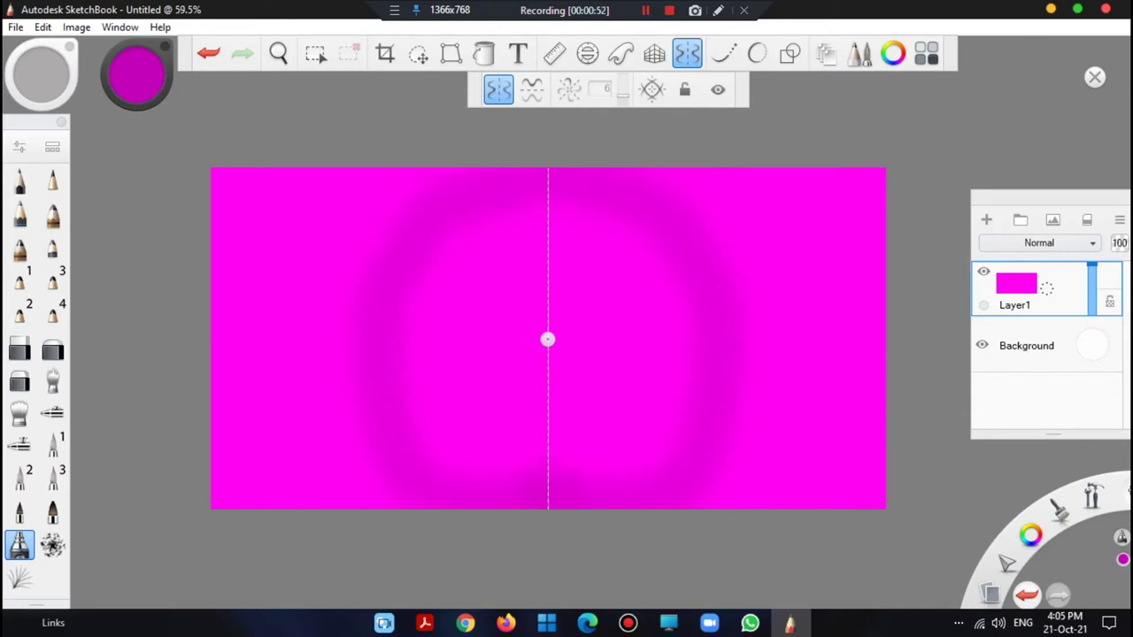
pyautogui.moveTo(739, 222)
pyautogui.mouseDown()
pyautogui.moveTo(772, 281)
pyautogui.moveTo(777, 190)
pyautogui.moveTo(825, 204)
pyautogui.moveTo(861, 376)
pyautogui.moveTo(859, 453)
pyautogui.moveTo(777, 416)
pyautogui.moveTo(744, 461)
pyautogui.mouseUp()
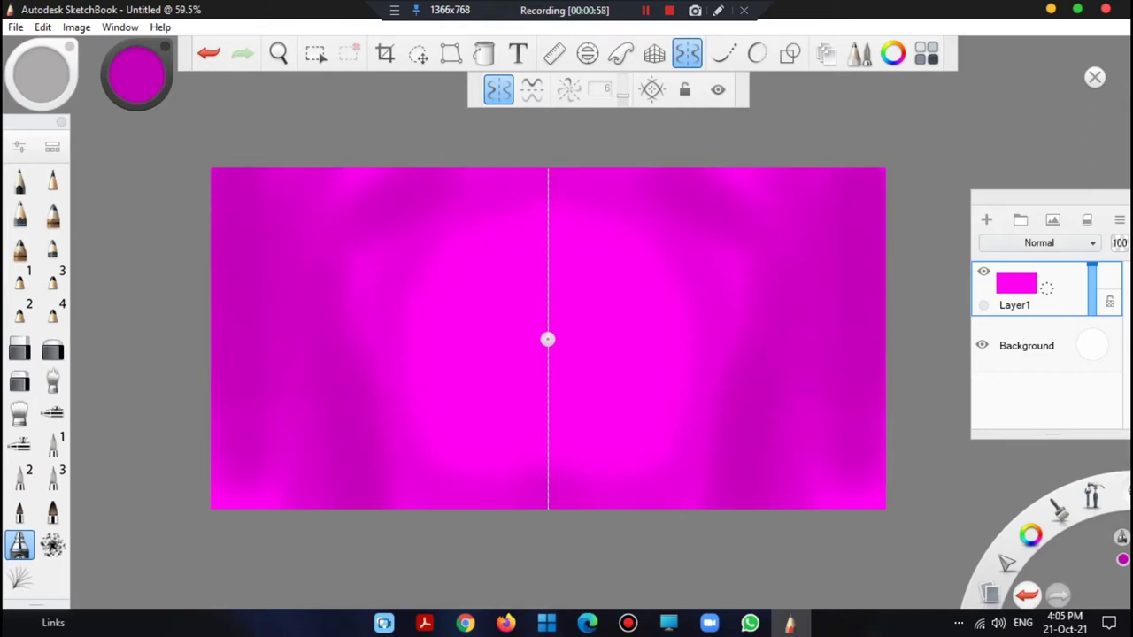
pyautogui.moveTo(759, 179); pyautogui.dragTo(741, 187)
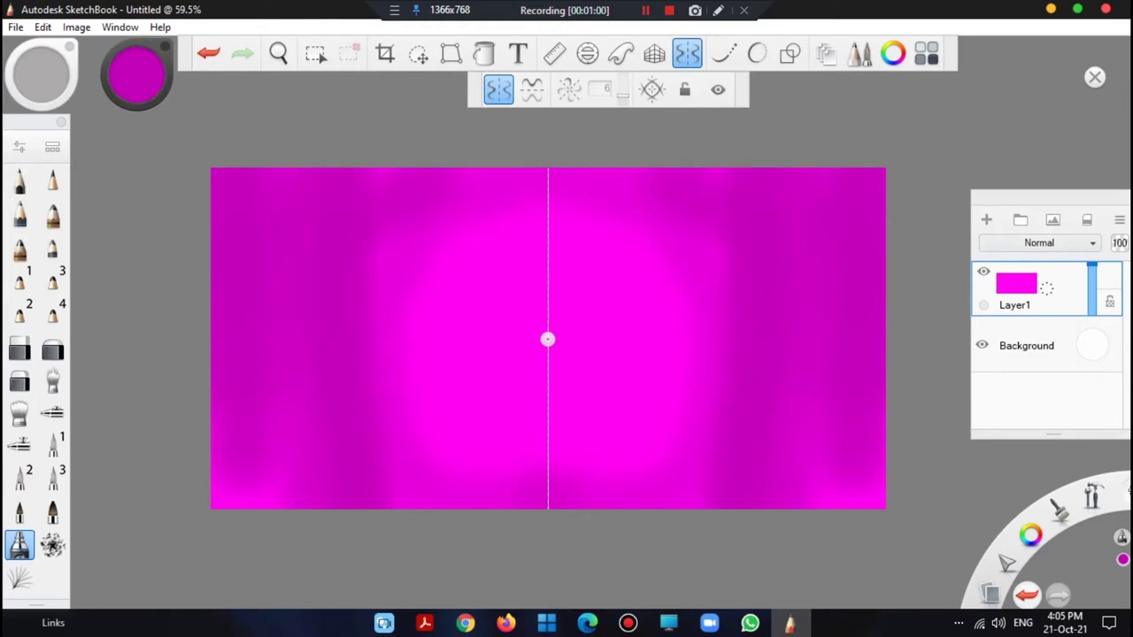
pyautogui.moveTo(841, 443)
pyautogui.mouseDown()
pyautogui.moveTo(846, 498)
pyautogui.moveTo(881, 505)
pyautogui.mouseUp()
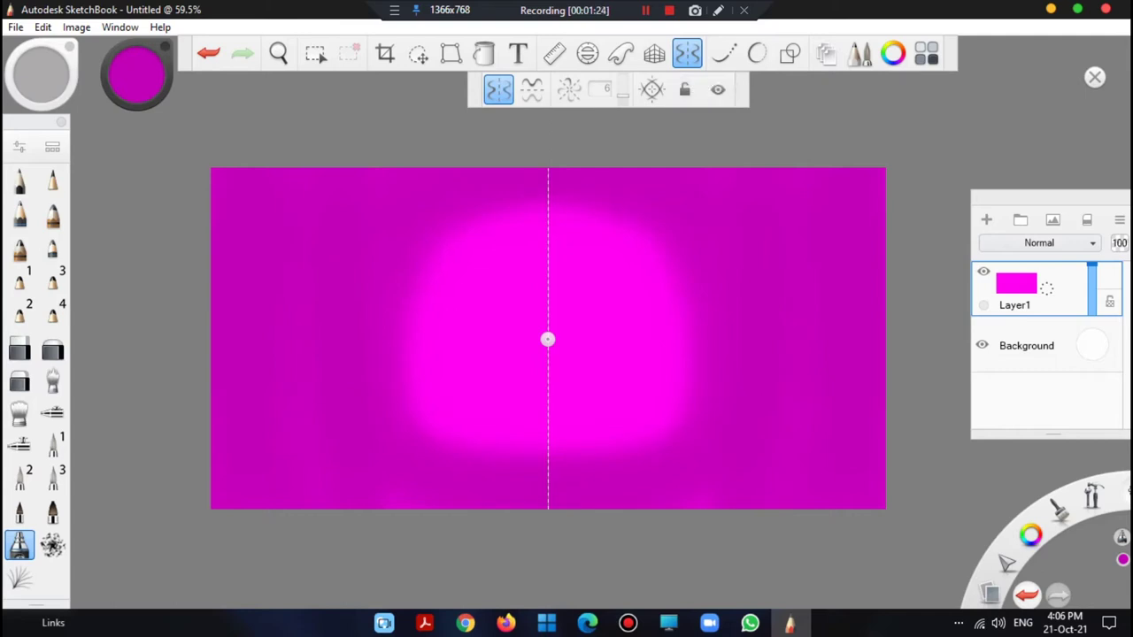
pyautogui.click(645, 10)
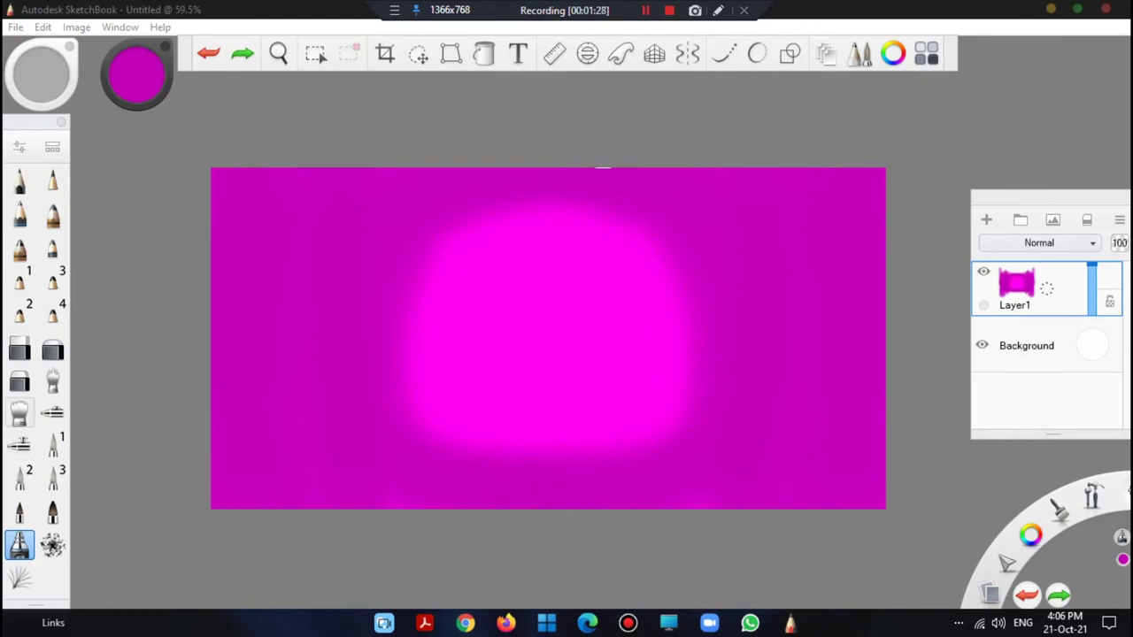
# Erase a thick elliptical ring around the bright centre using the hard eraser with the Ellipse tool.
pyautogui.click(19, 347)
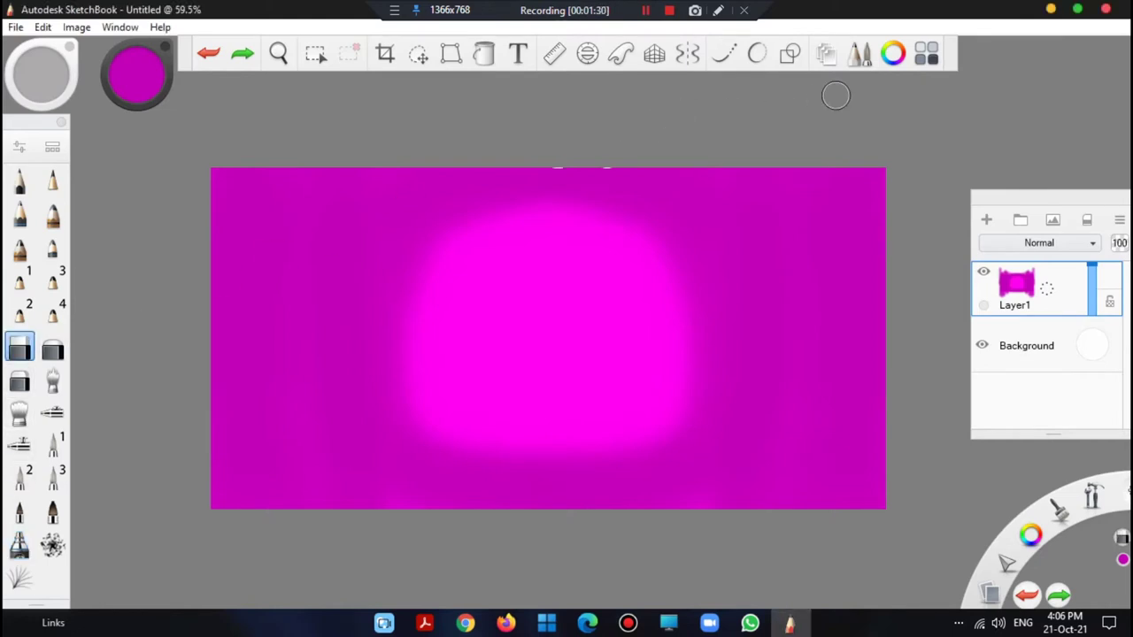
pyautogui.click(789, 53)
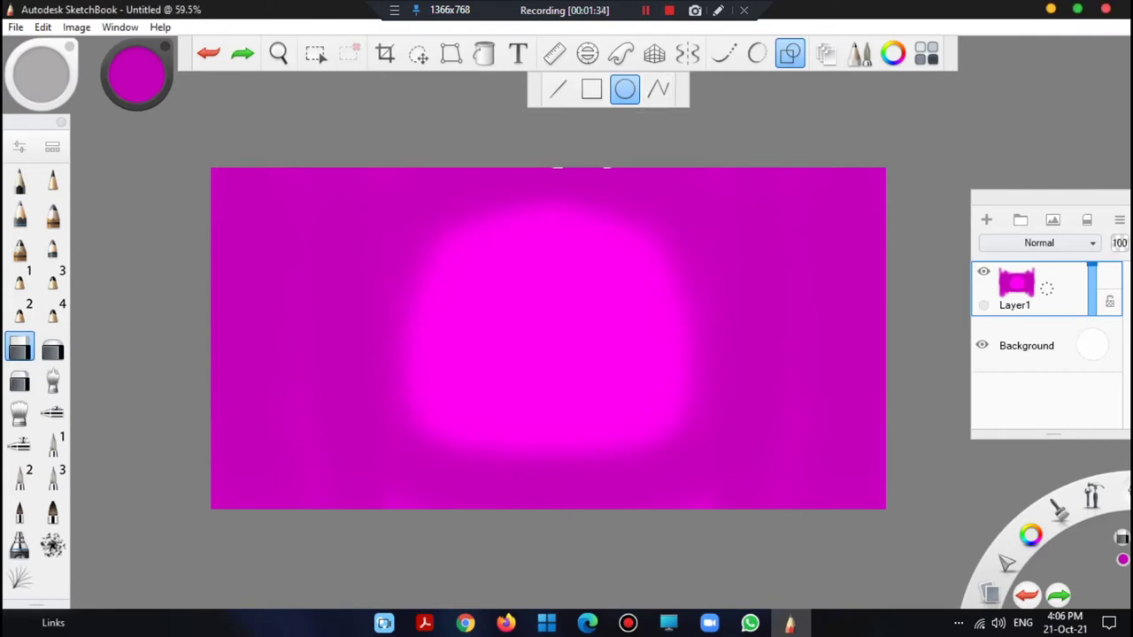
pyautogui.moveTo(560, 350); pyautogui.dragTo(661, 445)
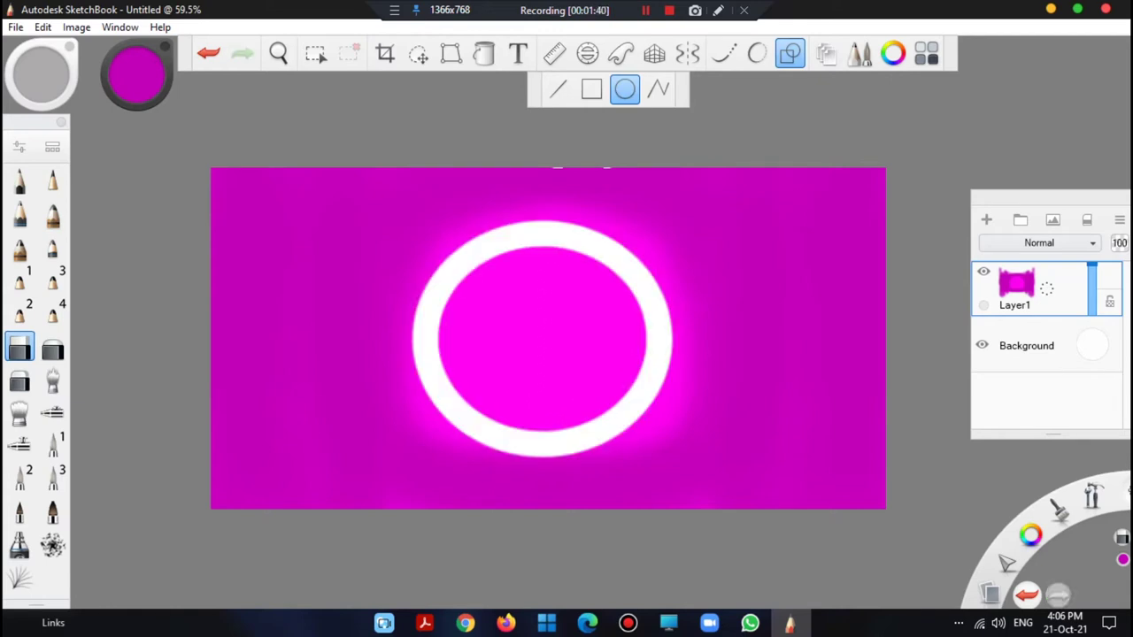
pyautogui.moveTo(536, 321); pyautogui.dragTo(550, 329)
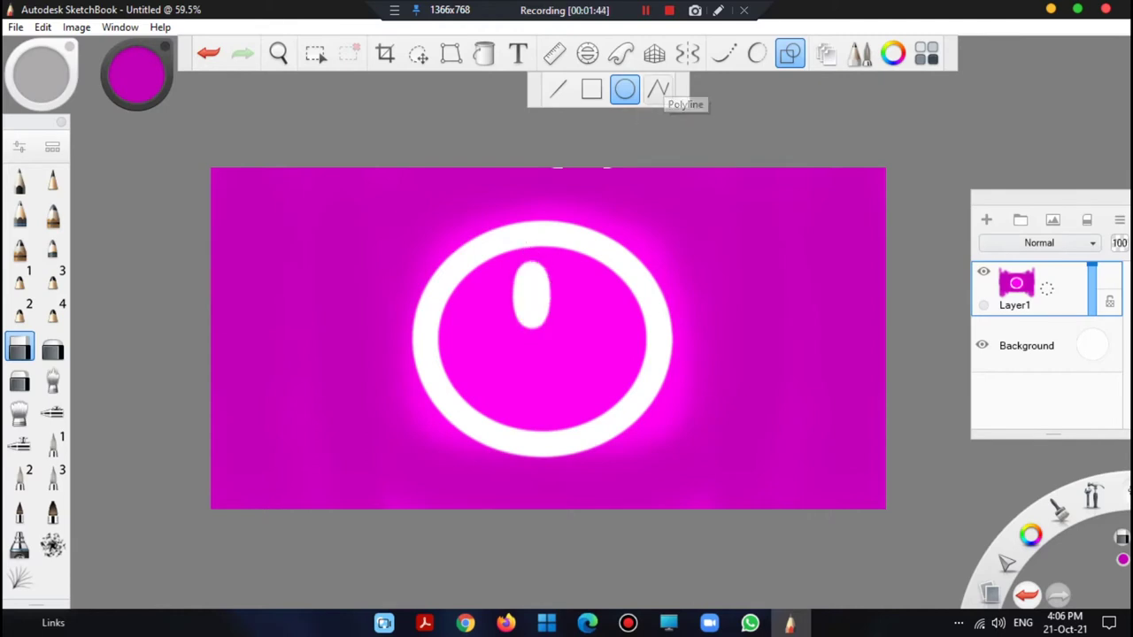
pyautogui.click(789, 54)
pyautogui.click(209, 53)
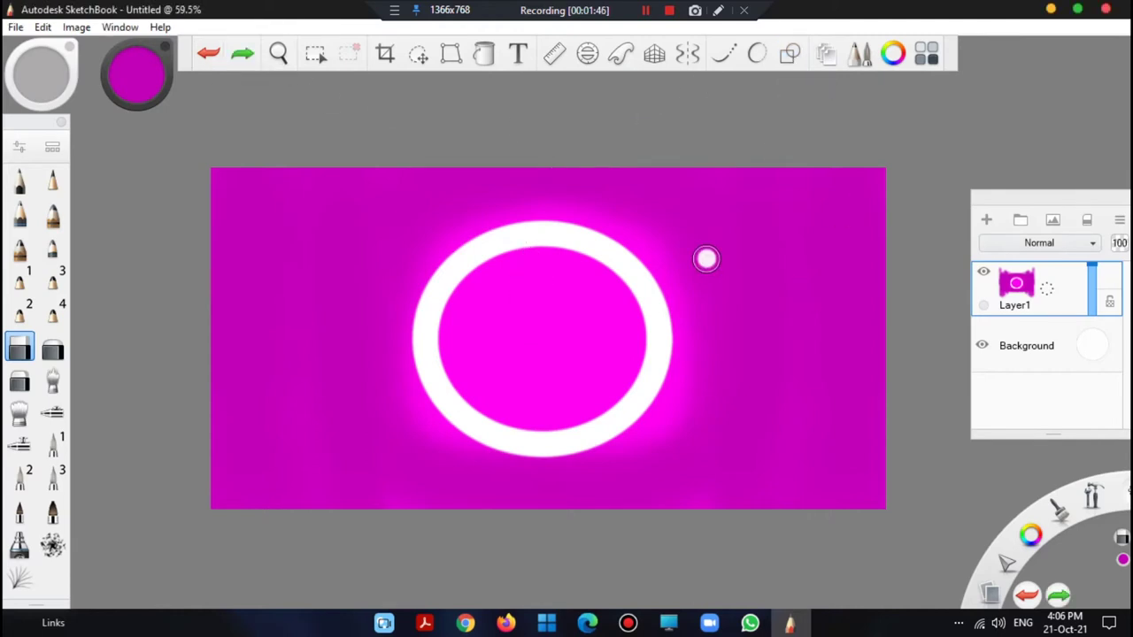
# Erase all the magenta inside the ring freehand to form a solid white disc.
pyautogui.click(278, 53)
pyautogui.moveTo(335, 104); pyautogui.dragTo(542, 265)
pyautogui.moveTo(588, 228); pyautogui.dragTo(528, 221)
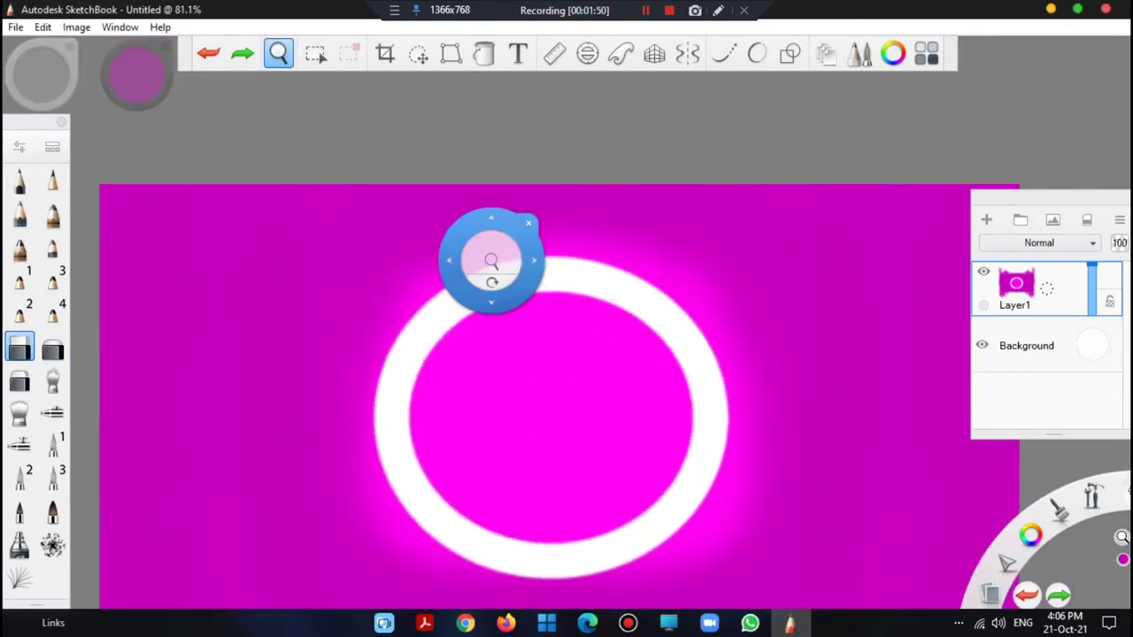
pyautogui.moveTo(491, 259); pyautogui.dragTo(548, 115)
pyautogui.moveTo(565, 177); pyautogui.dragTo(597, 181)
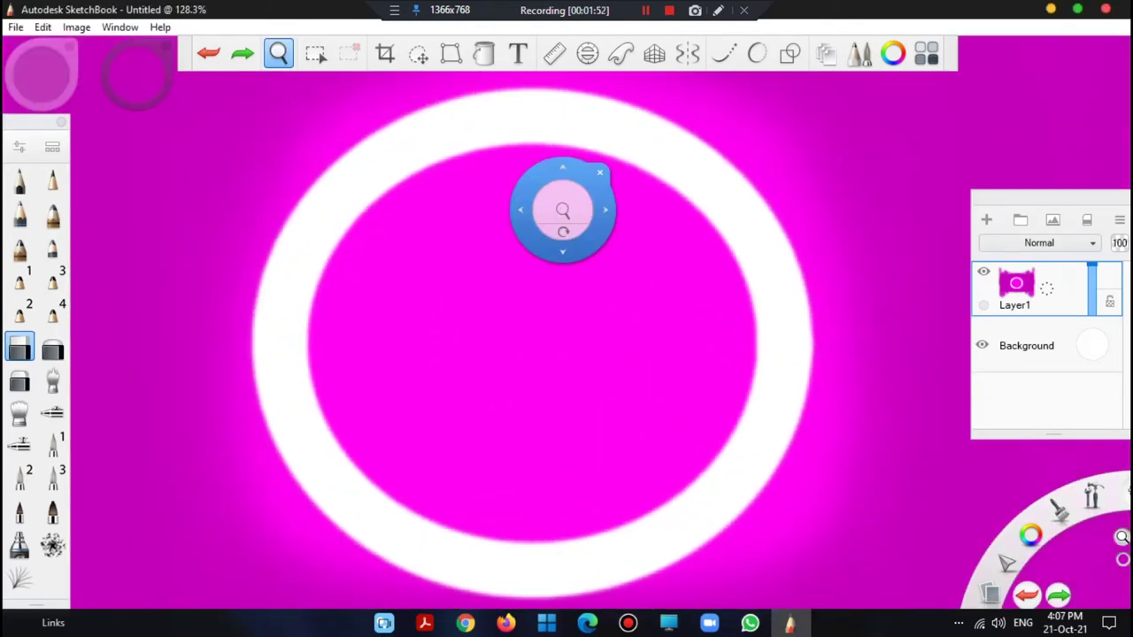
pyautogui.click(600, 172)
pyautogui.moveTo(563, 255)
pyautogui.mouseDown()
pyautogui.moveTo(468, 334)
pyautogui.moveTo(416, 301)
pyautogui.moveTo(403, 186)
pyautogui.moveTo(349, 266)
pyautogui.moveTo(323, 336)
pyautogui.moveTo(371, 456)
pyautogui.moveTo(310, 341)
pyautogui.moveTo(371, 460)
pyautogui.moveTo(443, 482)
pyautogui.moveTo(390, 336)
pyautogui.moveTo(442, 443)
pyautogui.moveTo(385, 389)
pyautogui.mouseUp()
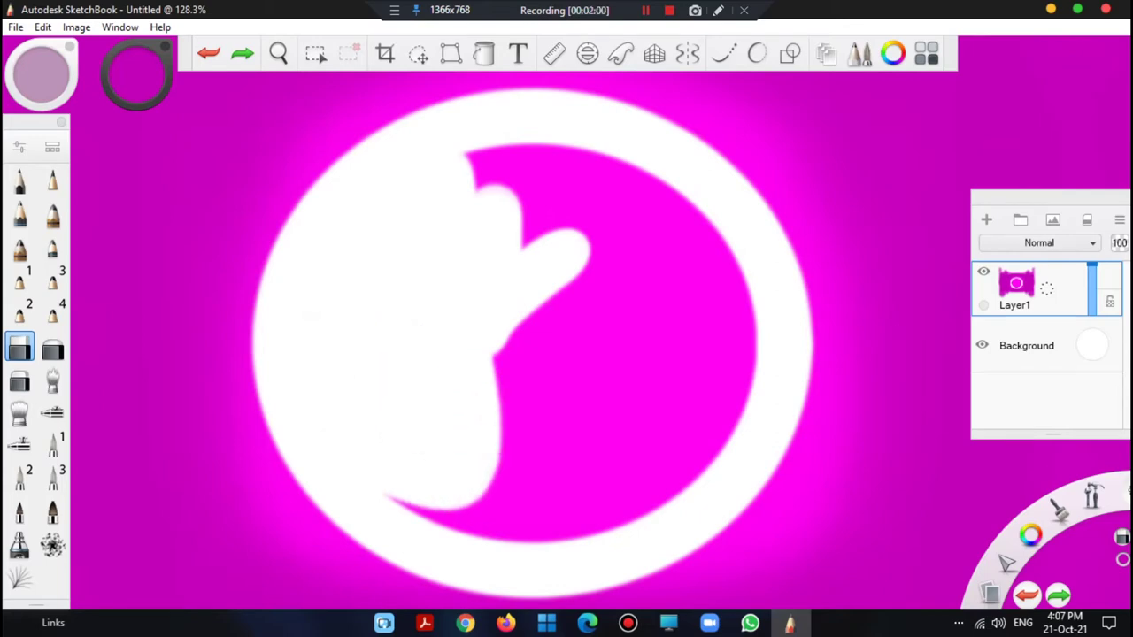
pyautogui.moveTo(478, 168)
pyautogui.mouseDown()
pyautogui.moveTo(580, 159)
pyautogui.moveTo(699, 257)
pyautogui.moveTo(721, 442)
pyautogui.moveTo(734, 243)
pyautogui.moveTo(539, 306)
pyautogui.moveTo(531, 212)
pyautogui.moveTo(593, 261)
pyautogui.moveTo(487, 181)
pyautogui.mouseUp()
pyautogui.moveTo(540, 306)
pyautogui.mouseDown()
pyautogui.moveTo(639, 388)
pyautogui.moveTo(698, 402)
pyautogui.mouseUp()
pyautogui.moveTo(684, 305)
pyautogui.mouseDown()
pyautogui.moveTo(699, 451)
pyautogui.moveTo(682, 496)
pyautogui.moveTo(567, 531)
pyautogui.moveTo(390, 500)
pyautogui.mouseUp()
pyautogui.moveTo(482, 522)
pyautogui.mouseDown()
pyautogui.moveTo(591, 341)
pyautogui.moveTo(545, 452)
pyautogui.moveTo(611, 491)
pyautogui.moveTo(660, 447)
pyautogui.mouseUp()
pyautogui.moveTo(593, 529); pyautogui.dragTo(630, 513)
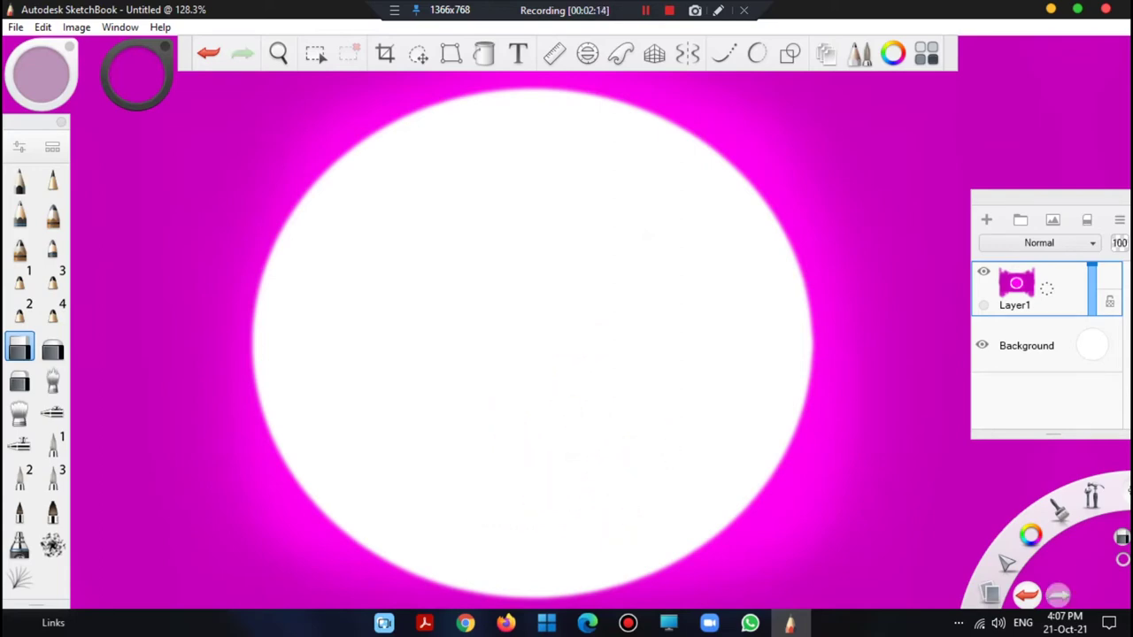
# Add a new layer and airbrush a soft white glow around the edge of the white disc.
pyautogui.click(279, 54)
pyautogui.moveTo(347, 147); pyautogui.dragTo(526, 281)
pyautogui.moveTo(731, 282); pyautogui.dragTo(844, 356)
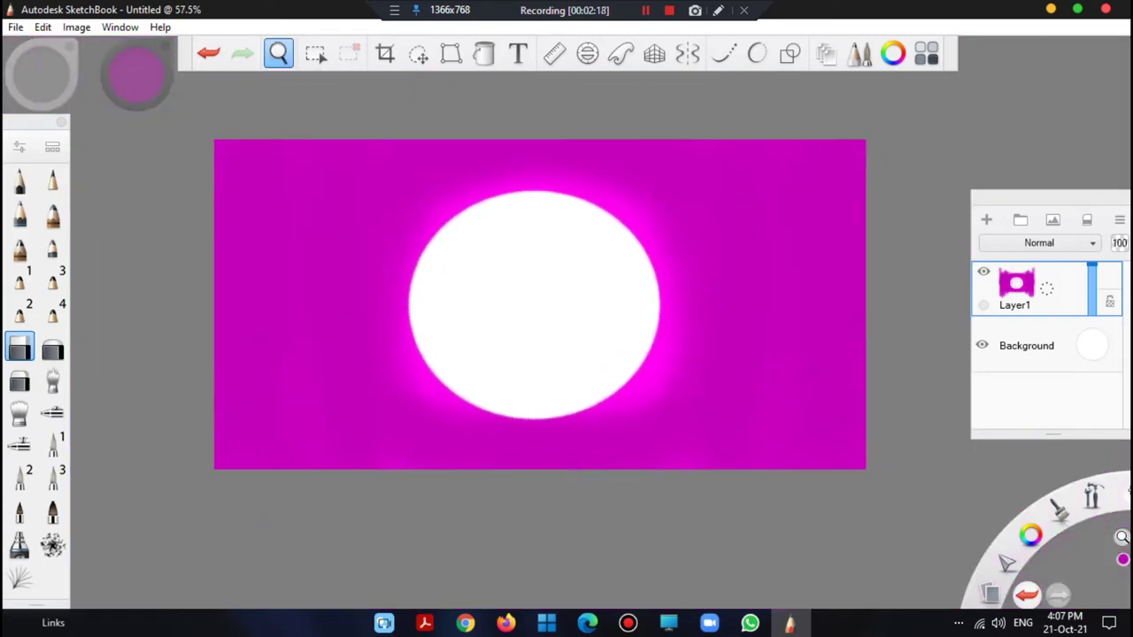
pyautogui.click(843, 322)
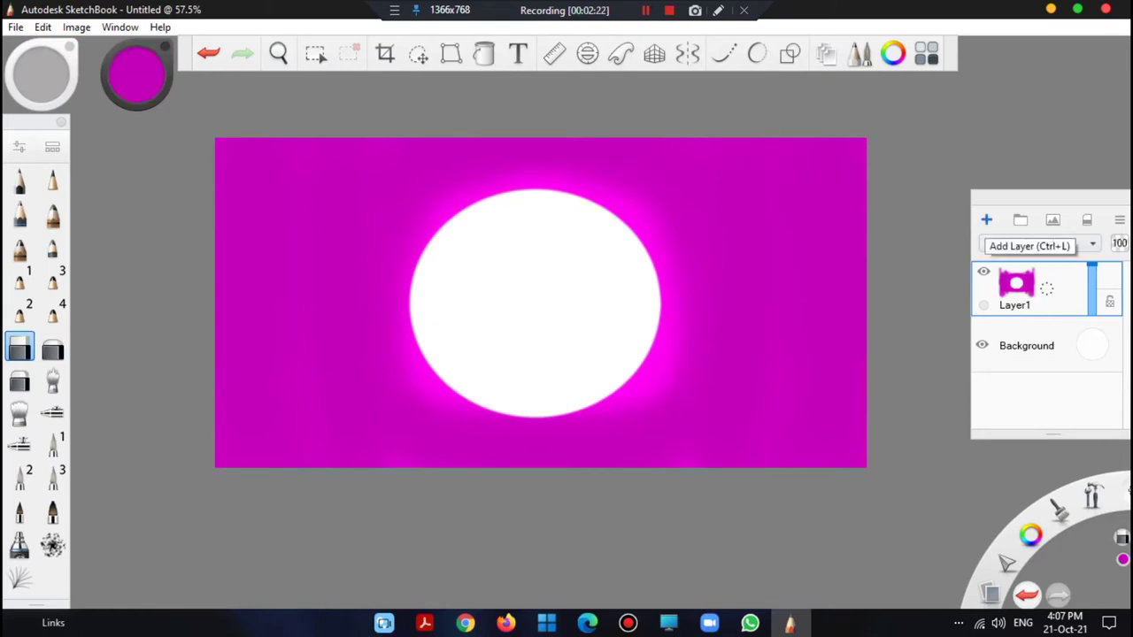
pyautogui.hotkey('ctrl', 'l')
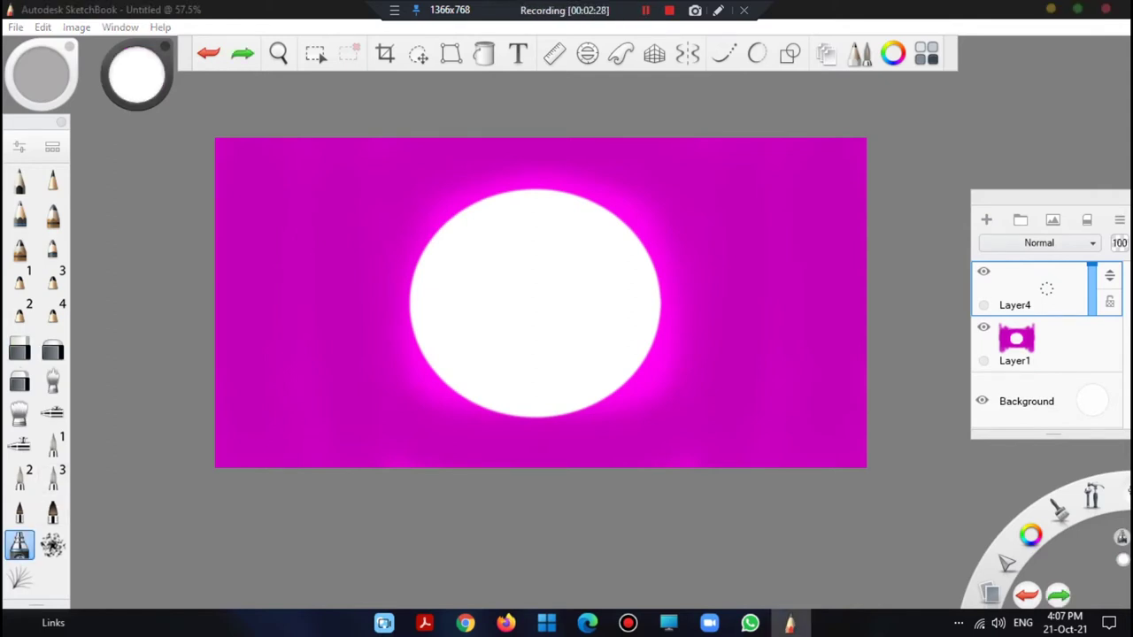
pyautogui.click(791, 623)
pyautogui.moveTo(438, 403)
pyautogui.mouseDown()
pyautogui.moveTo(385, 301)
pyautogui.moveTo(398, 243)
pyautogui.moveTo(442, 199)
pyautogui.moveTo(513, 173)
pyautogui.moveTo(571, 177)
pyautogui.moveTo(633, 208)
pyautogui.moveTo(673, 275)
pyautogui.moveTo(655, 371)
pyautogui.moveTo(620, 403)
pyautogui.moveTo(549, 433)
pyautogui.moveTo(469, 425)
pyautogui.moveTo(407, 363)
pyautogui.moveTo(403, 256)
pyautogui.moveTo(469, 190)
pyautogui.moveTo(619, 199)
pyautogui.moveTo(664, 354)
pyautogui.moveTo(601, 425)
pyautogui.moveTo(504, 439)
pyautogui.moveTo(425, 398)
pyautogui.moveTo(393, 351)
pyautogui.moveTo(409, 271)
pyautogui.moveTo(448, 195)
pyautogui.mouseUp()
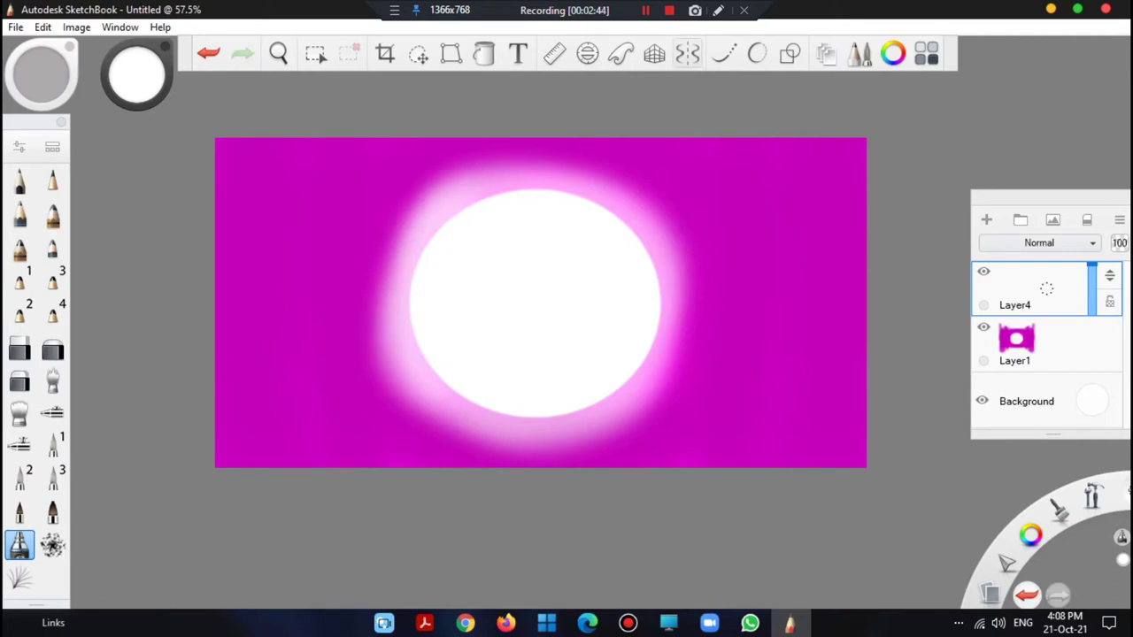
pyautogui.click(645, 11)
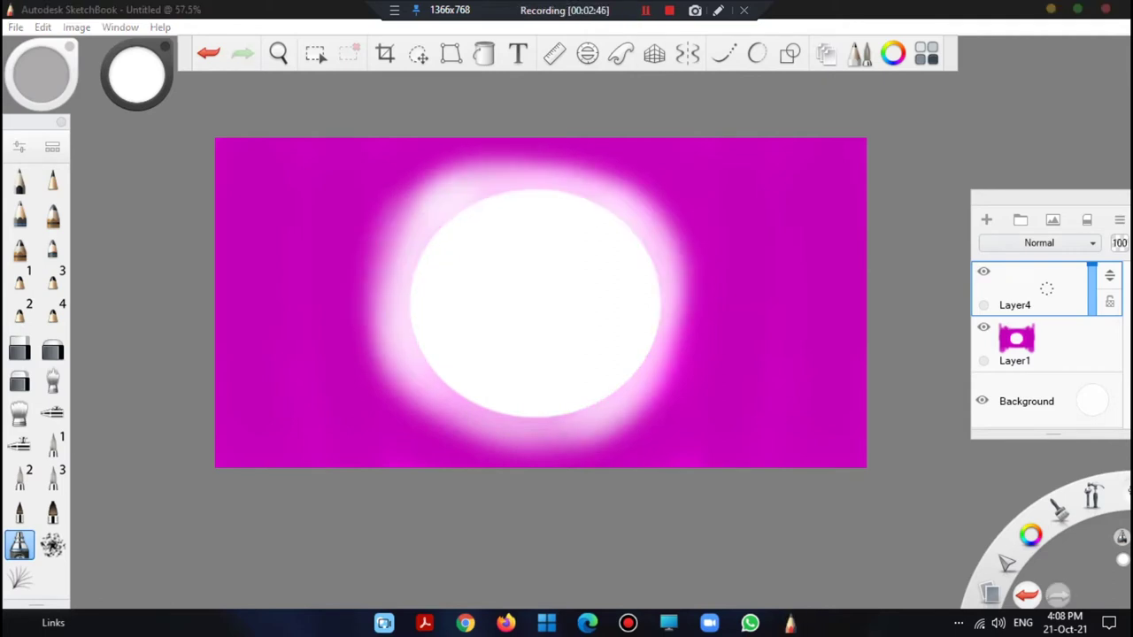
pyautogui.click(645, 11)
# Switch to the splatter texture brush and set its colour to black.
pyautogui.click(279, 53)
pyautogui.moveTo(314, 100)
pyautogui.mouseDown()
pyautogui.moveTo(382, 105)
pyautogui.moveTo(414, 87)
pyautogui.mouseUp()
pyautogui.moveTo(677, 403); pyautogui.dragTo(569, 317)
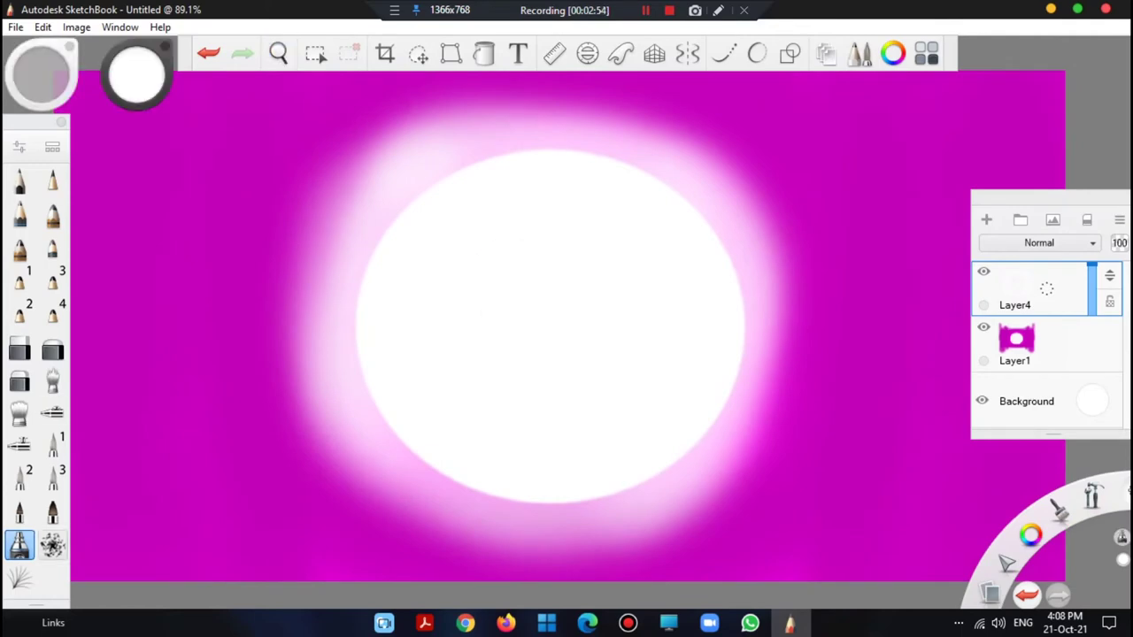
pyautogui.click(53, 545)
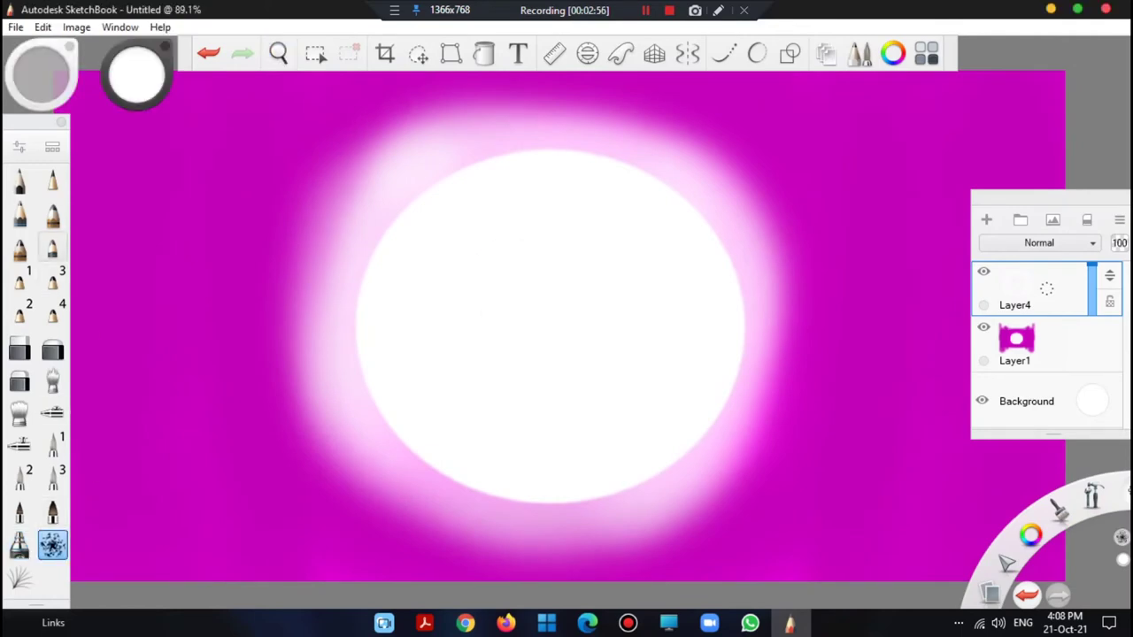
pyautogui.click(53, 546)
pyautogui.click(136, 75)
pyautogui.click(131, 108)
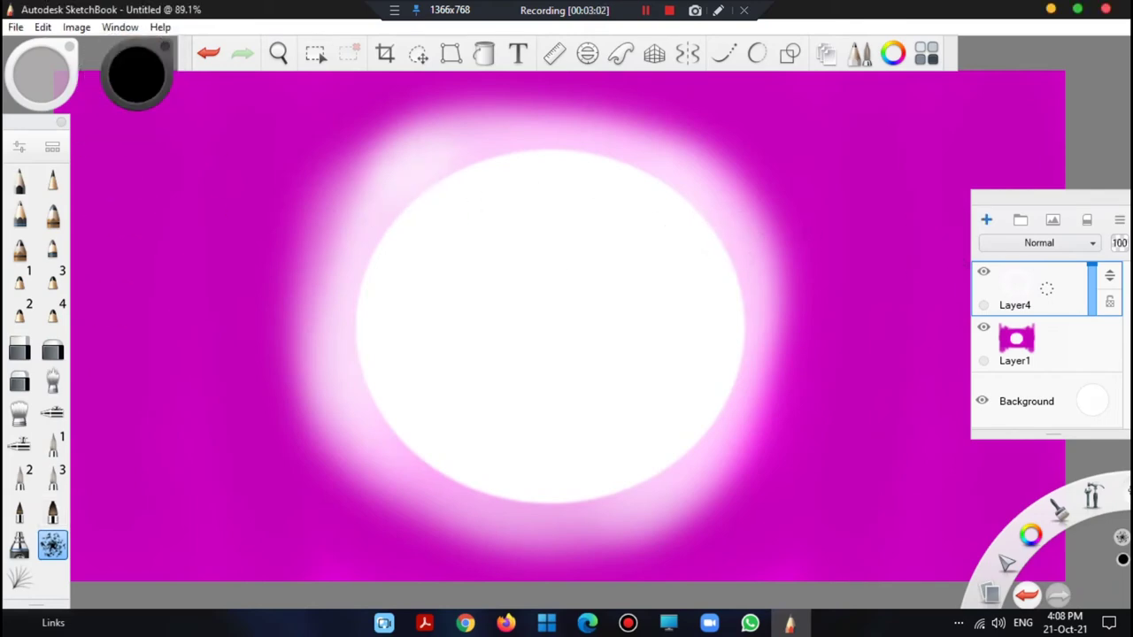
# On a new layer, paint branching black texture strokes across the white disc and lower the layer's opacity to 16.
pyautogui.click(986, 219)
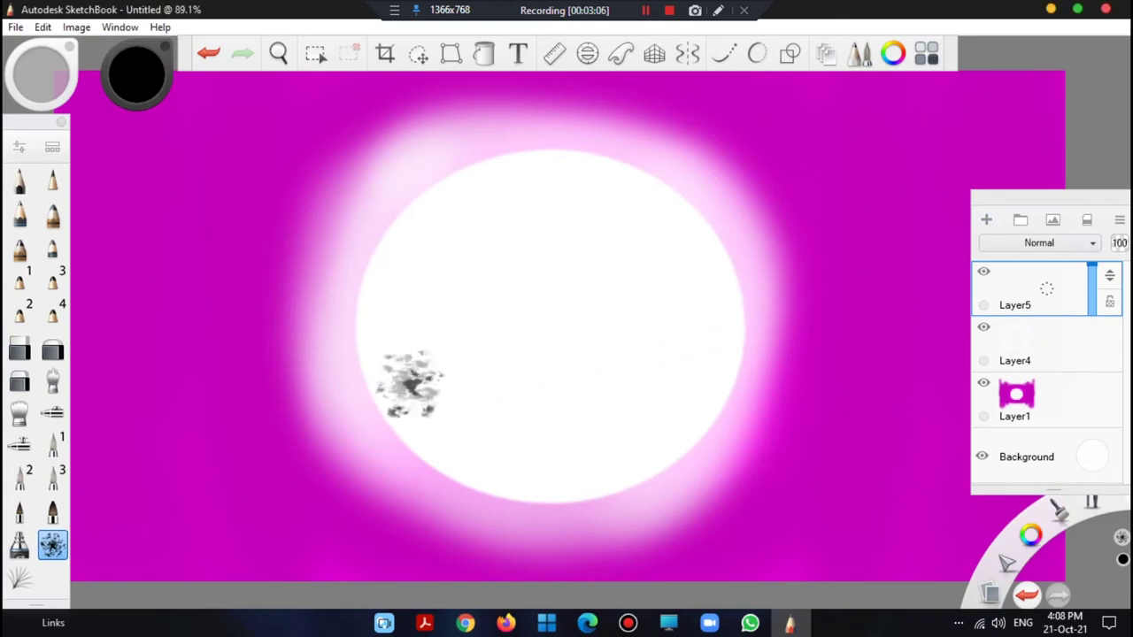
pyautogui.moveTo(423, 381)
pyautogui.mouseDown()
pyautogui.moveTo(530, 325)
pyautogui.moveTo(578, 330)
pyautogui.moveTo(491, 496)
pyautogui.mouseUp()
pyautogui.moveTo(523, 411)
pyautogui.mouseDown()
pyautogui.moveTo(571, 341)
pyautogui.moveTo(677, 306)
pyautogui.moveTo(731, 349)
pyautogui.moveTo(700, 367)
pyautogui.mouseUp()
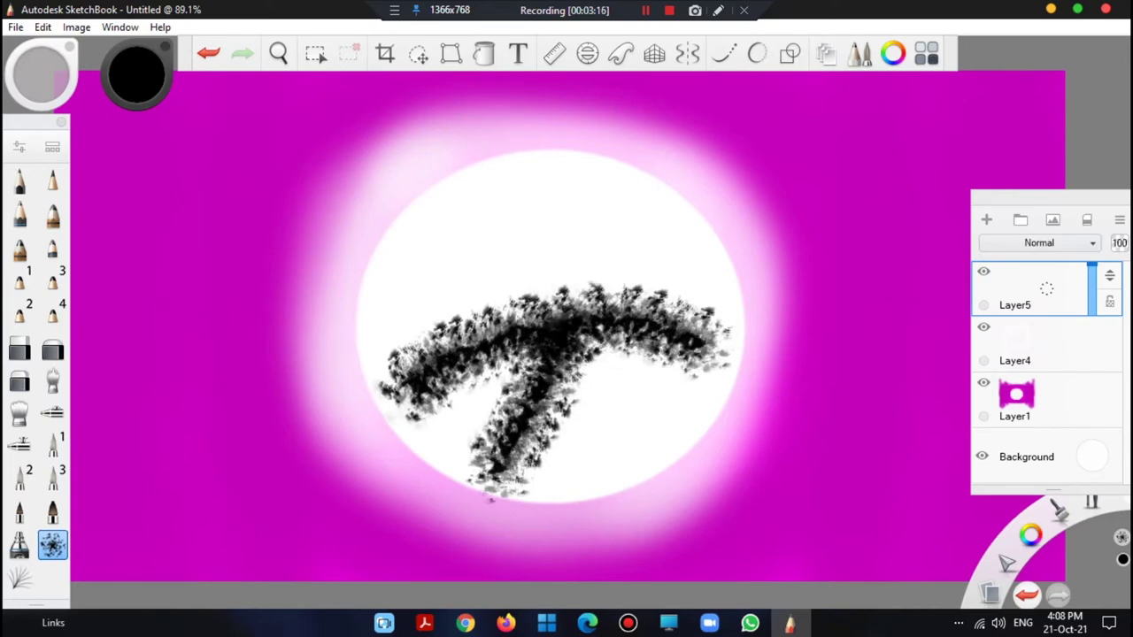
pyautogui.moveTo(589, 326)
pyautogui.mouseDown()
pyautogui.moveTo(602, 259)
pyautogui.moveTo(654, 212)
pyautogui.mouseUp()
pyautogui.moveTo(571, 285); pyautogui.dragTo(399, 254)
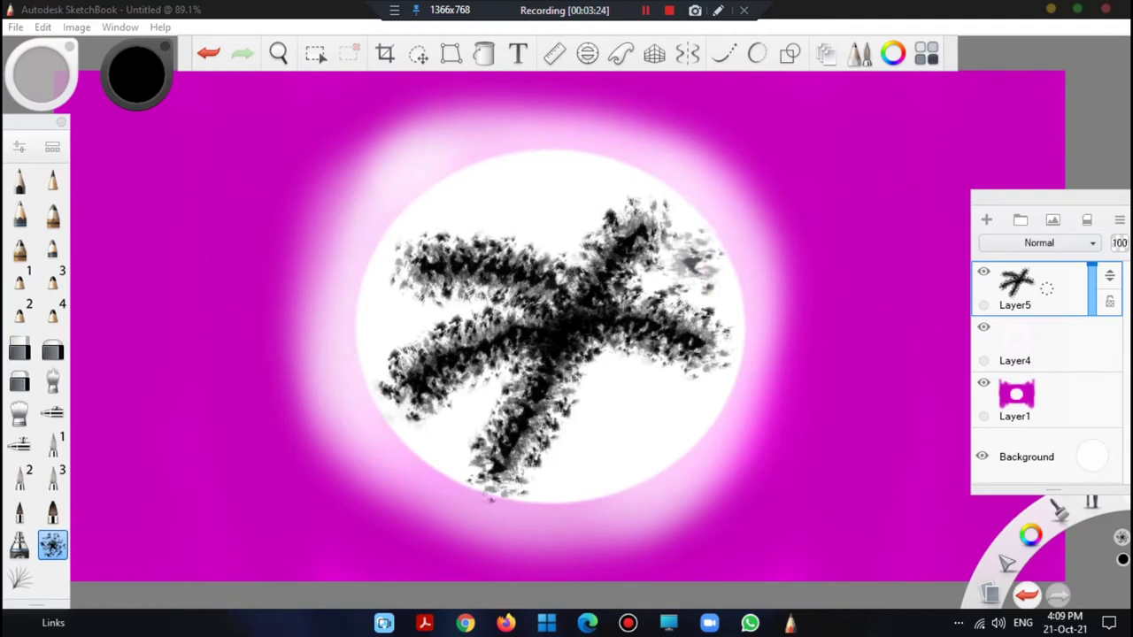
pyautogui.moveTo(1091, 266); pyautogui.dragTo(1091, 305)
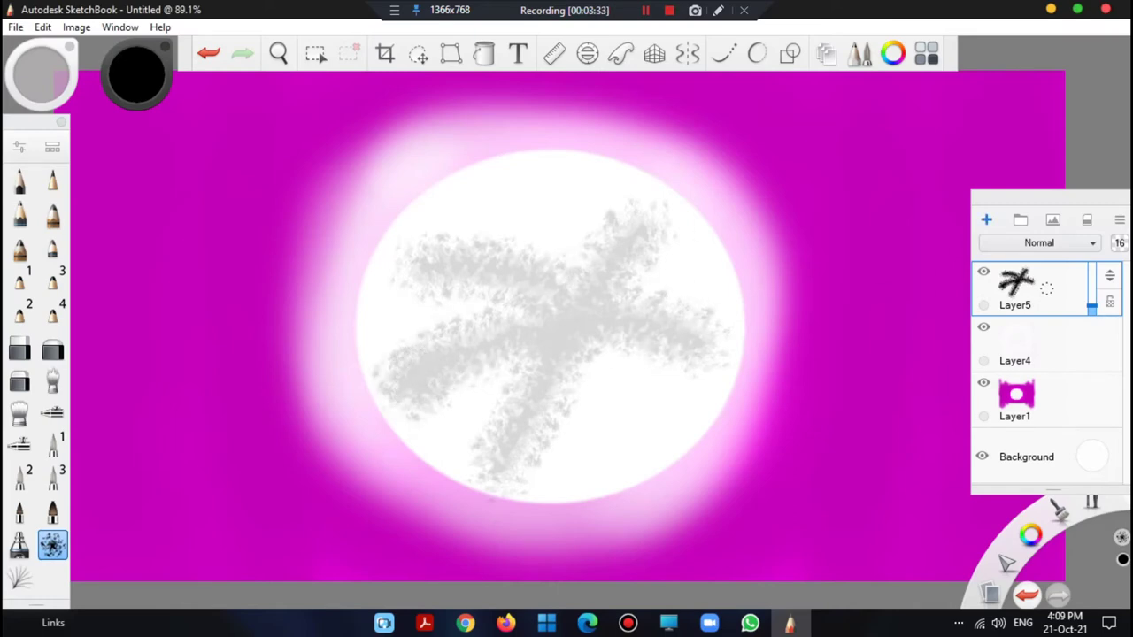
# On another new layer, paint black texture patches between the grey branches and lower the layer's opacity to 6.
pyautogui.click(986, 219)
pyautogui.moveTo(708, 332)
pyautogui.mouseDown()
pyautogui.moveTo(610, 390)
pyautogui.moveTo(602, 363)
pyautogui.moveTo(601, 349)
pyautogui.moveTo(691, 398)
pyautogui.moveTo(699, 451)
pyautogui.moveTo(647, 478)
pyautogui.moveTo(557, 491)
pyautogui.moveTo(540, 482)
pyautogui.moveTo(517, 371)
pyautogui.moveTo(443, 416)
pyautogui.moveTo(429, 438)
pyautogui.moveTo(424, 345)
pyautogui.moveTo(412, 319)
pyautogui.moveTo(478, 305)
pyautogui.moveTo(380, 314)
pyautogui.moveTo(356, 341)
pyautogui.moveTo(361, 270)
pyautogui.moveTo(403, 221)
pyautogui.moveTo(483, 177)
pyautogui.moveTo(527, 164)
pyautogui.moveTo(562, 253)
pyautogui.moveTo(557, 275)
pyautogui.moveTo(578, 199)
pyautogui.moveTo(602, 172)
pyautogui.moveTo(611, 230)
pyautogui.mouseUp()
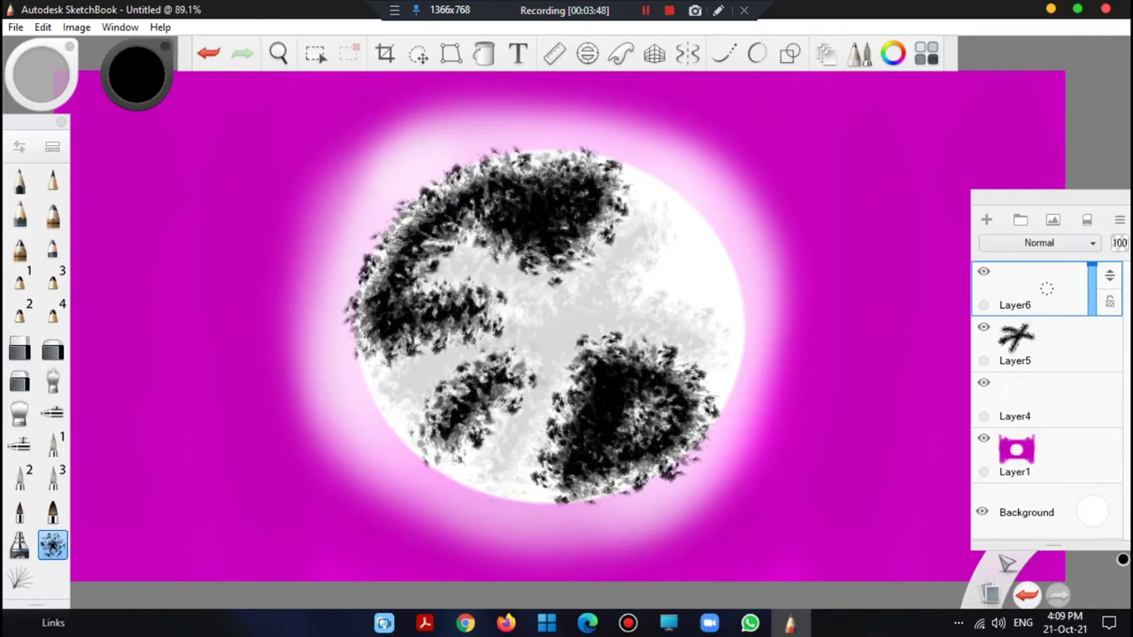
pyautogui.moveTo(679, 262)
pyautogui.mouseDown()
pyautogui.moveTo(627, 283)
pyautogui.moveTo(685, 228)
pyautogui.moveTo(698, 235)
pyautogui.moveTo(690, 272)
pyautogui.mouseUp()
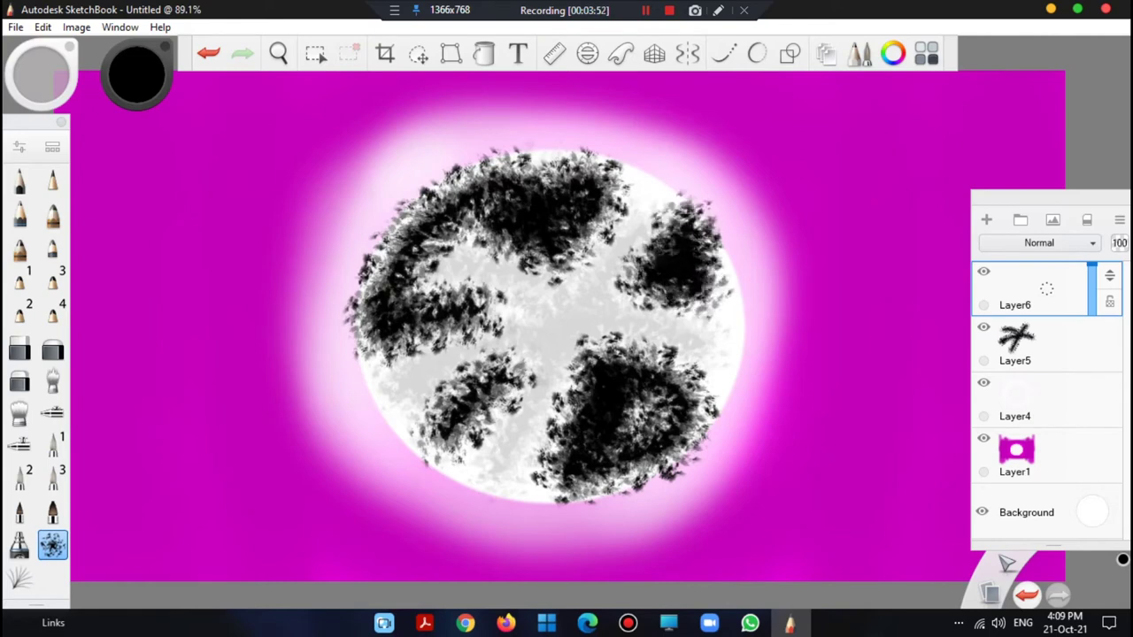
pyautogui.moveTo(1092, 265); pyautogui.dragTo(1050, 288)
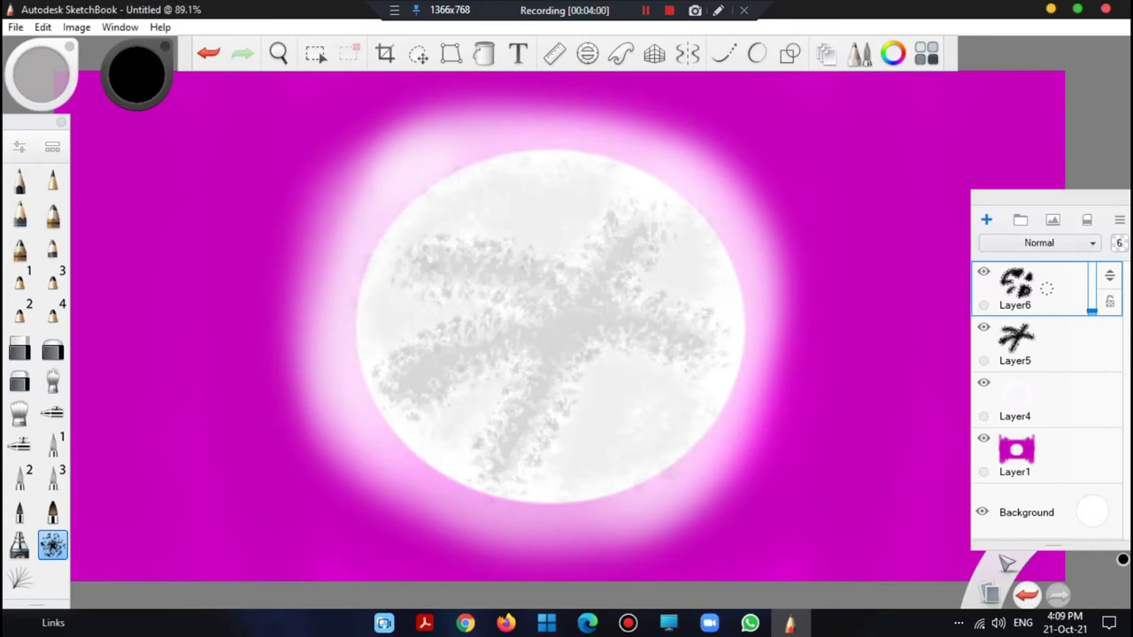
# Add a new empty layer above the disc's texture layers.
pyautogui.click(987, 219)
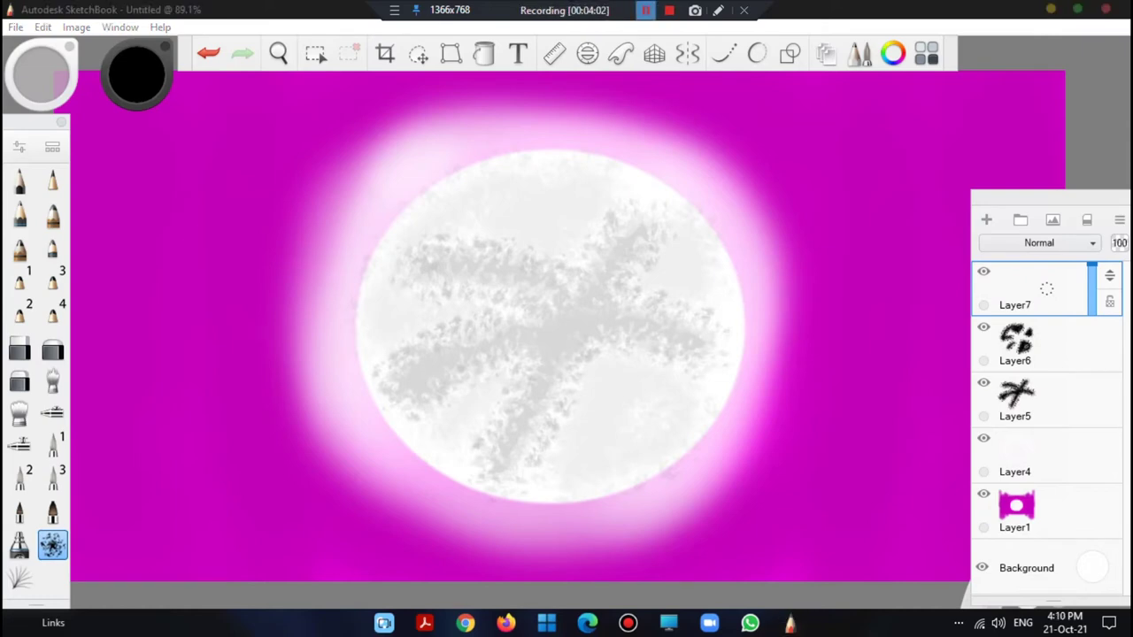
pyautogui.click(278, 53)
pyautogui.moveTo(325, 103); pyautogui.dragTo(362, 157)
pyautogui.moveTo(466, 311); pyautogui.dragTo(487, 367)
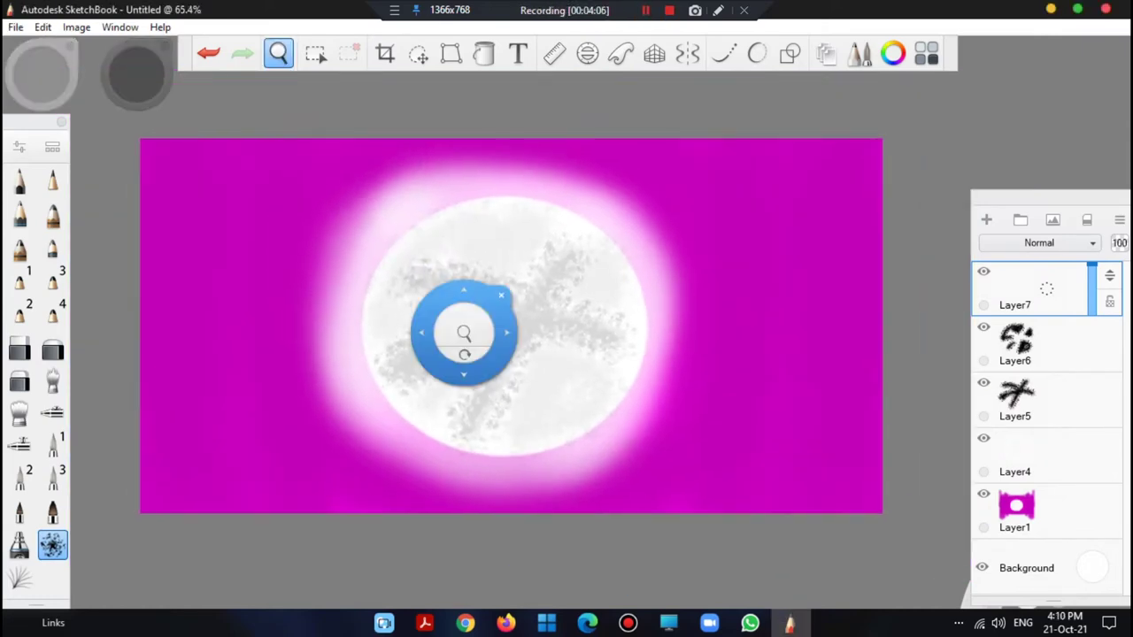
pyautogui.click(501, 295)
pyautogui.click(645, 11)
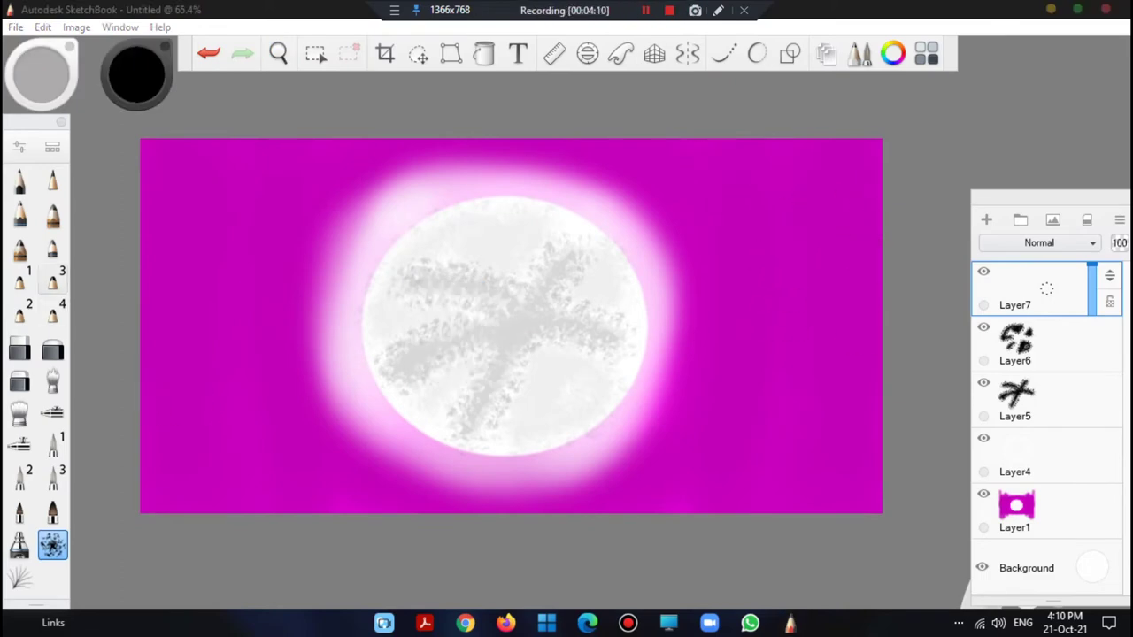
# Choose the Speckled brush from the Texture Essentials brush set.
pyautogui.click(53, 147)
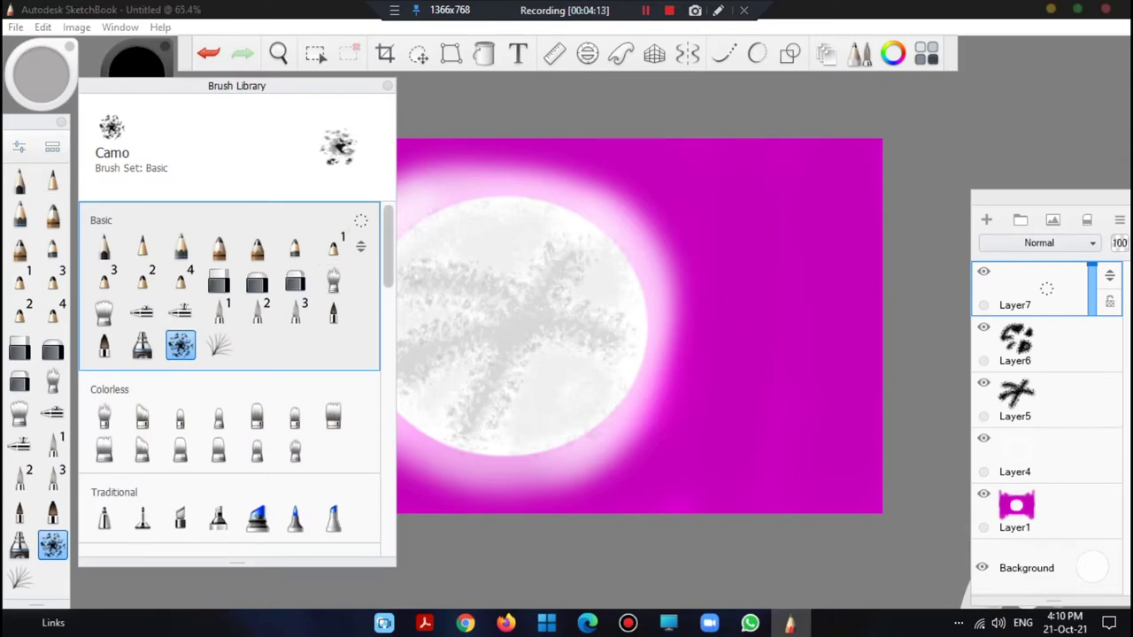
pyautogui.scroll(-1, 231, 372)
pyautogui.scroll(-10, 231, 372)
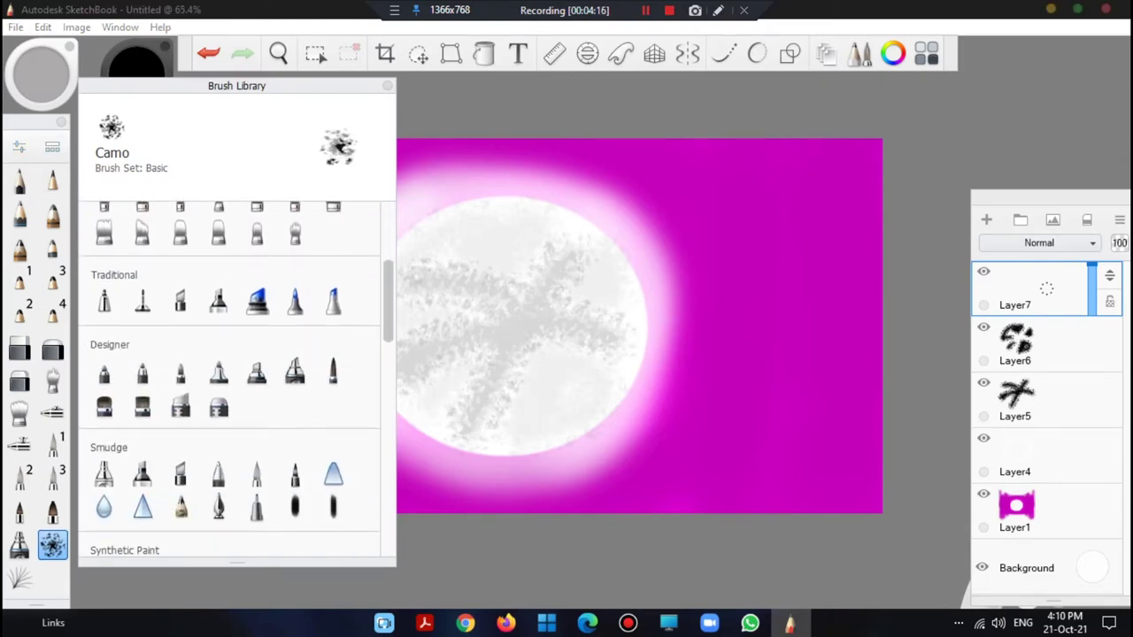
pyautogui.scroll(-8, 230, 372)
pyautogui.scroll(5, 230, 372)
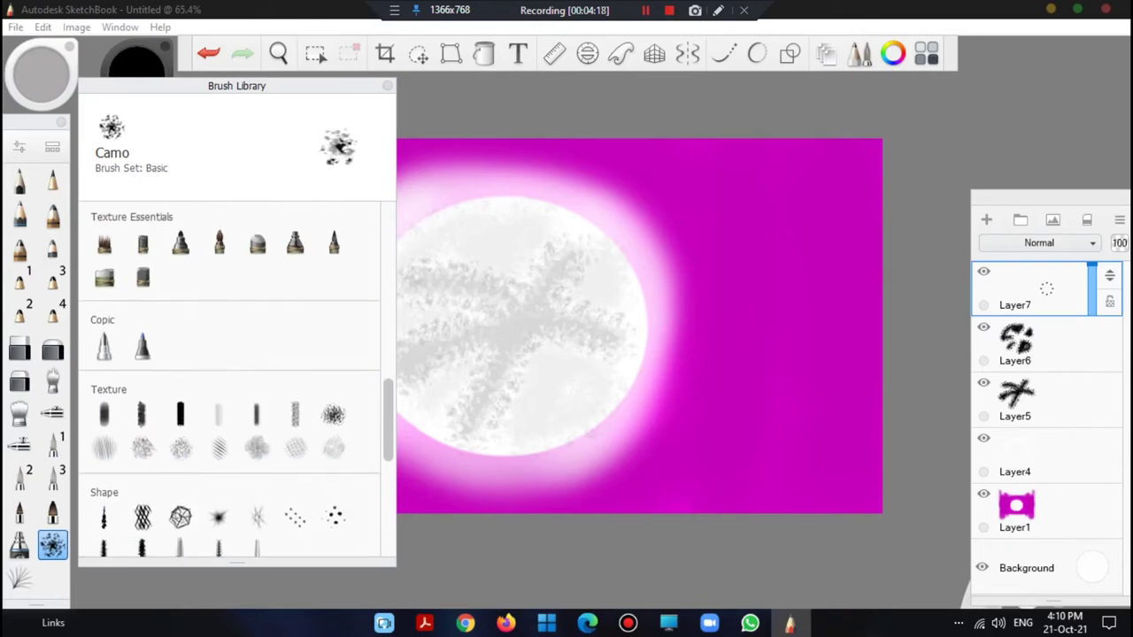
pyautogui.click(230, 333)
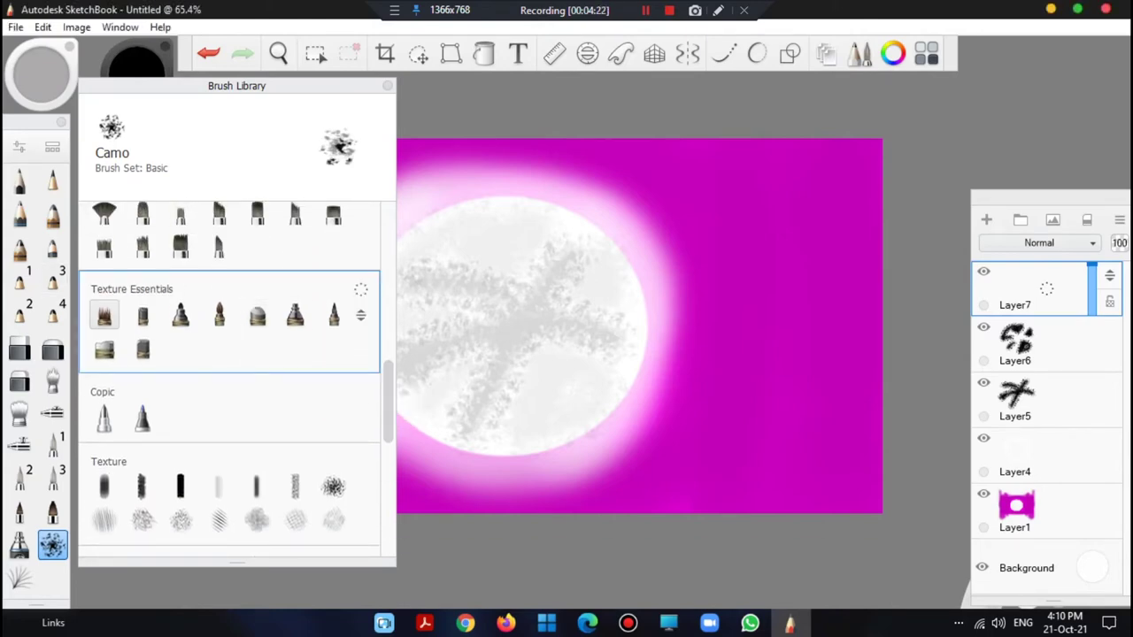
pyautogui.click(104, 316)
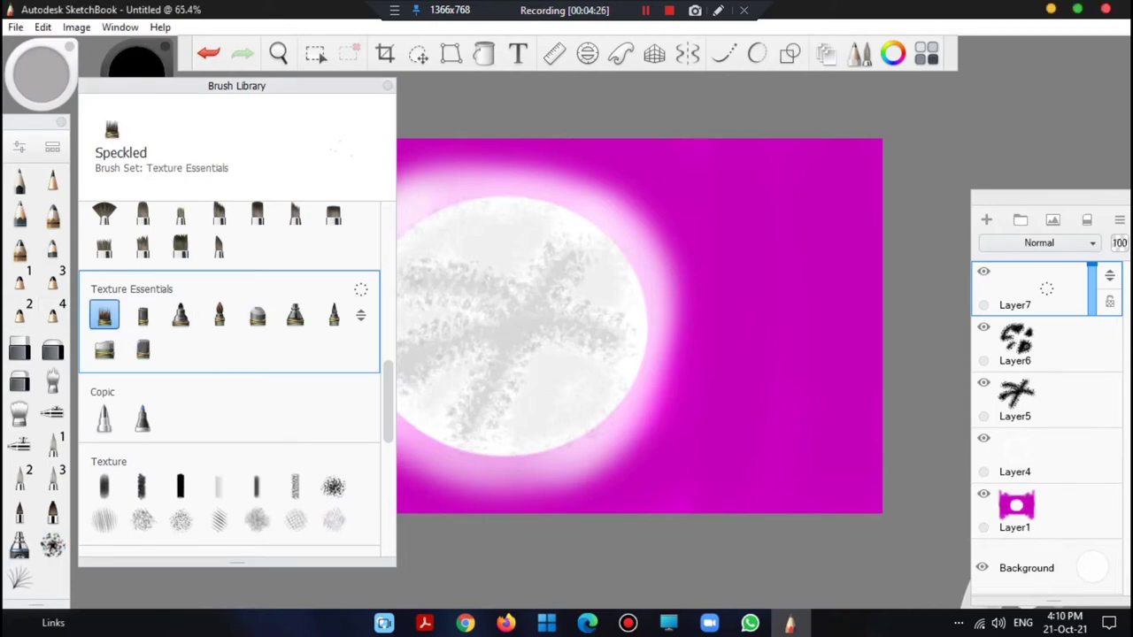
pyautogui.click(388, 86)
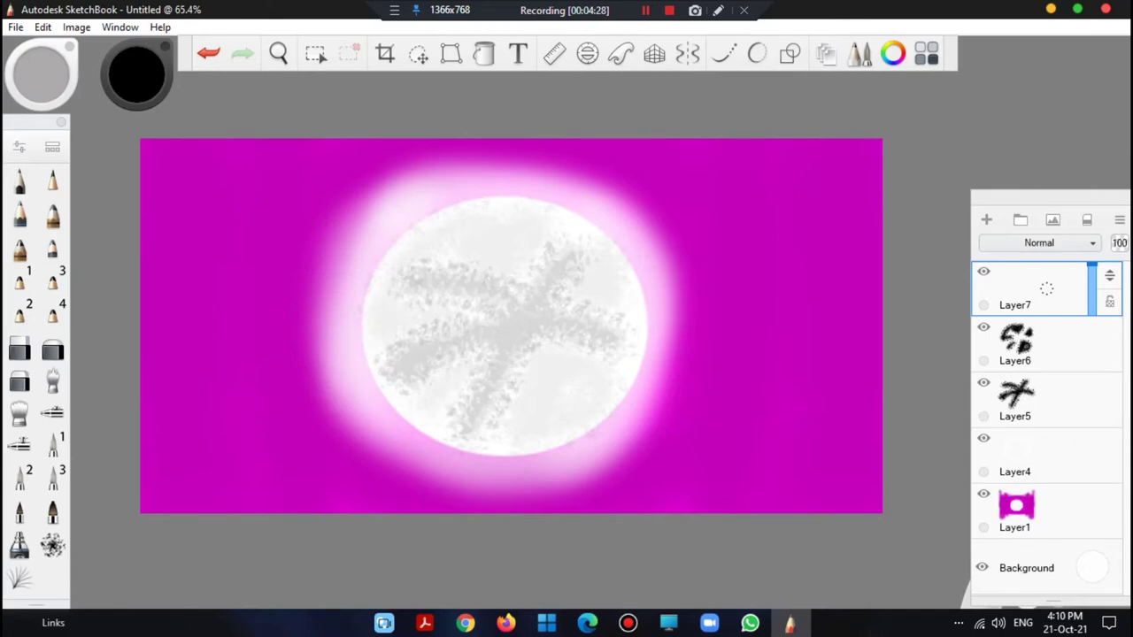
# Set the brush colour to white and scatter small speckled stars over the magenta sky around the moon.
pyautogui.click(893, 54)
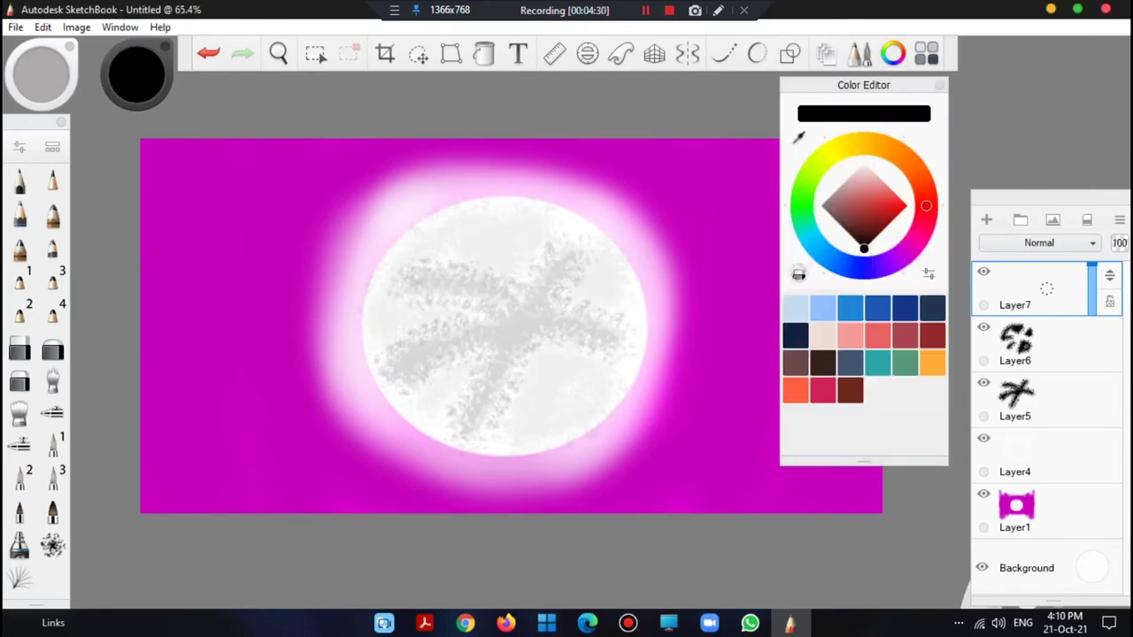
pyautogui.moveTo(866, 172); pyautogui.dragTo(864, 163)
pyautogui.click(940, 85)
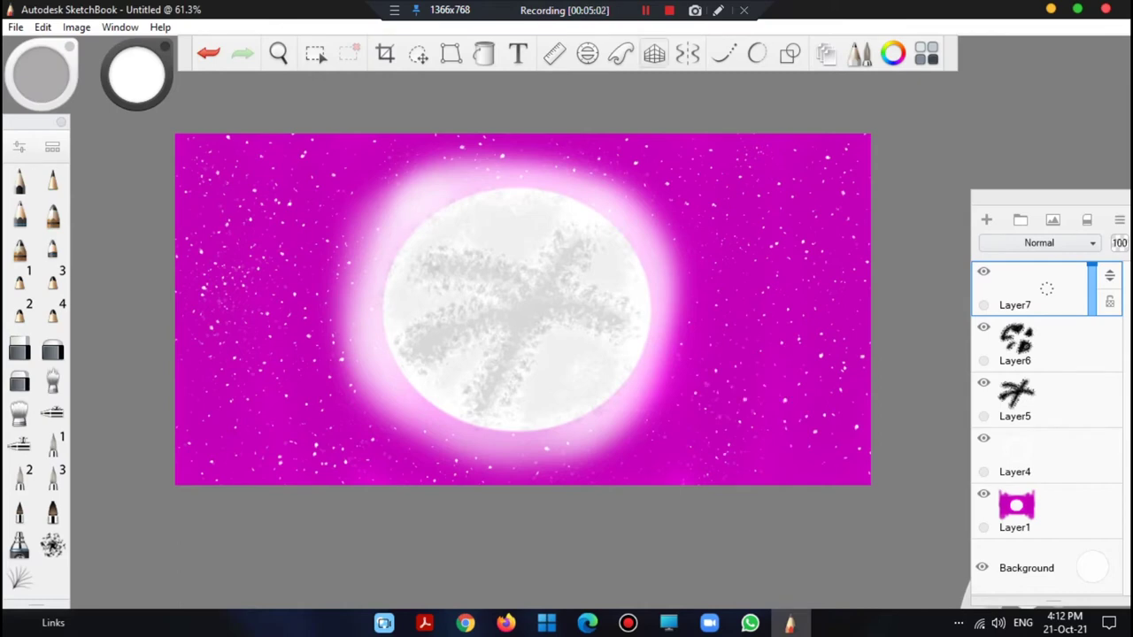
pyautogui.click(647, 11)
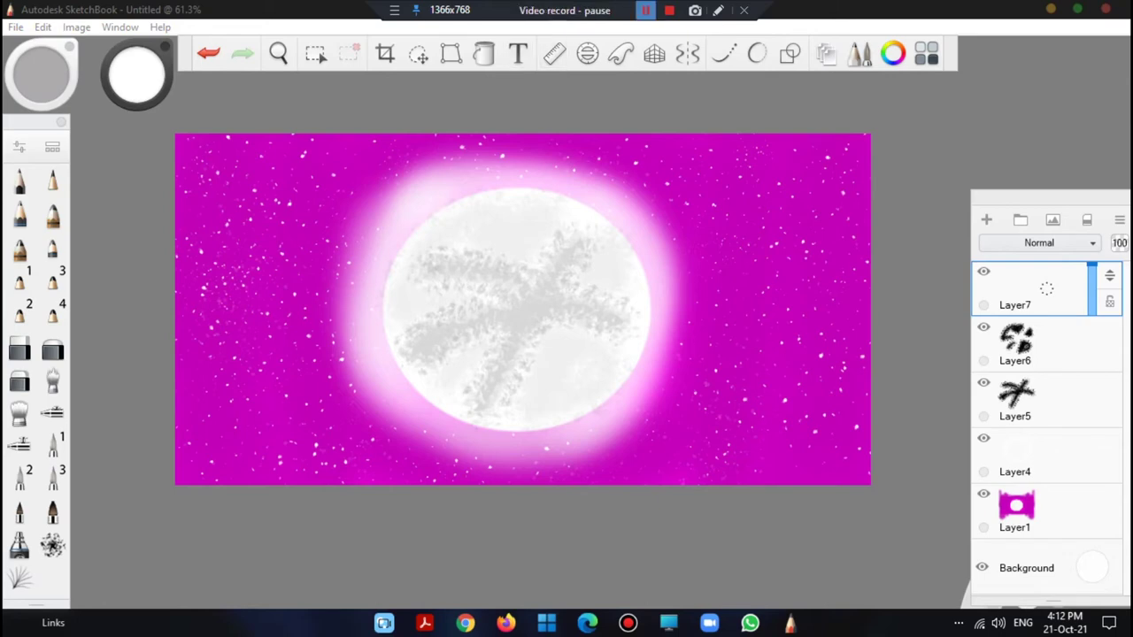
# Add a new layer above the stars layer and set the brush colour to near-black.
pyautogui.click(986, 218)
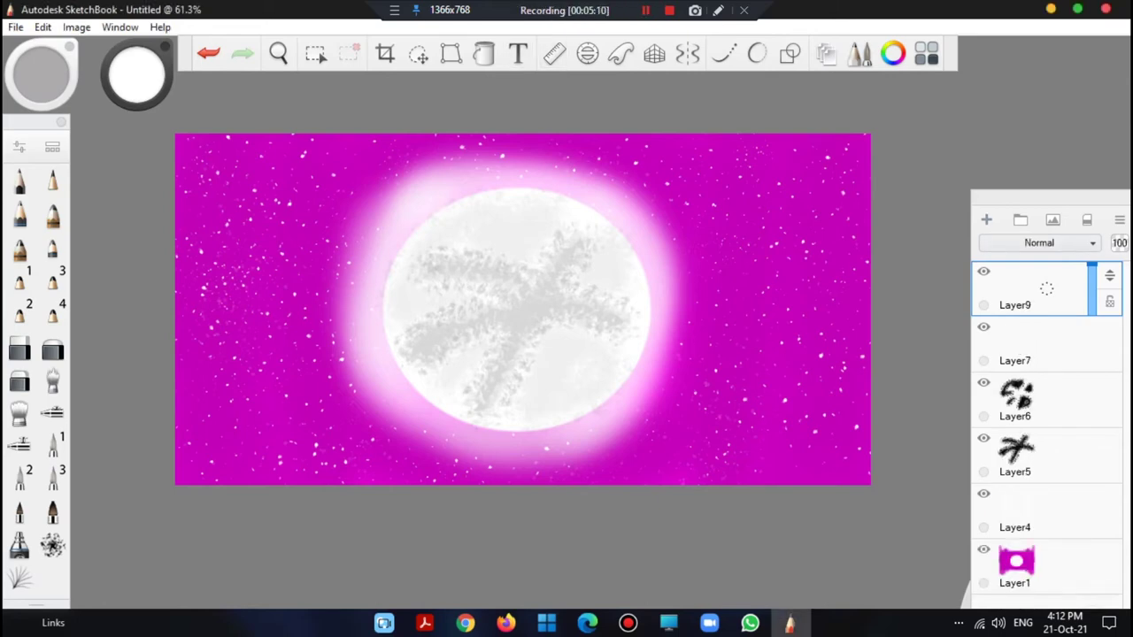
pyautogui.click(893, 53)
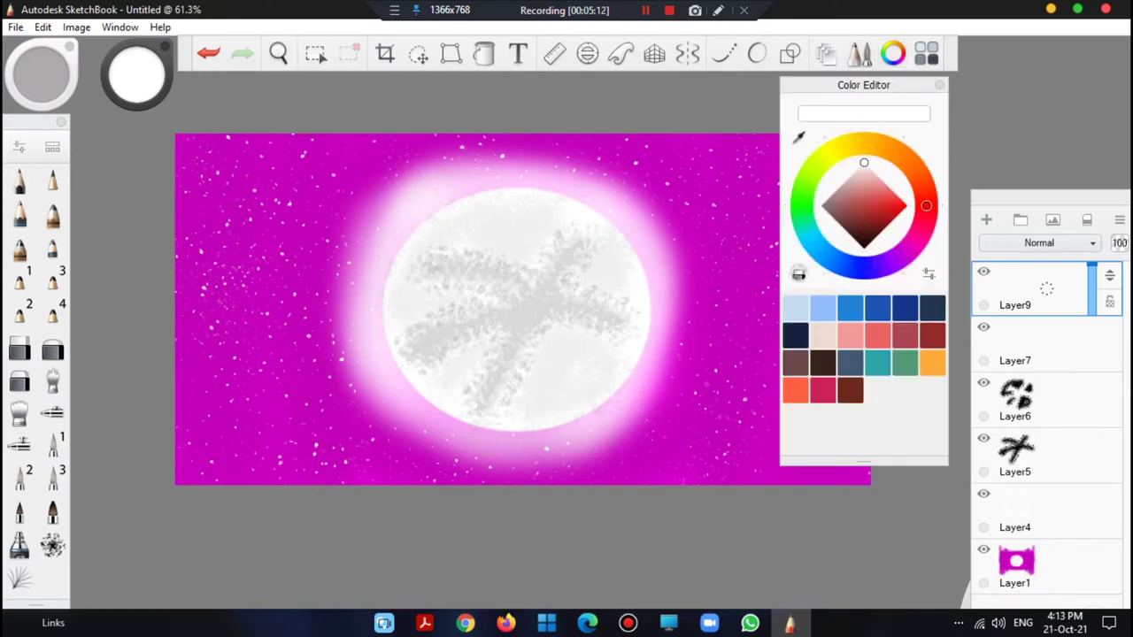
pyautogui.click(865, 246)
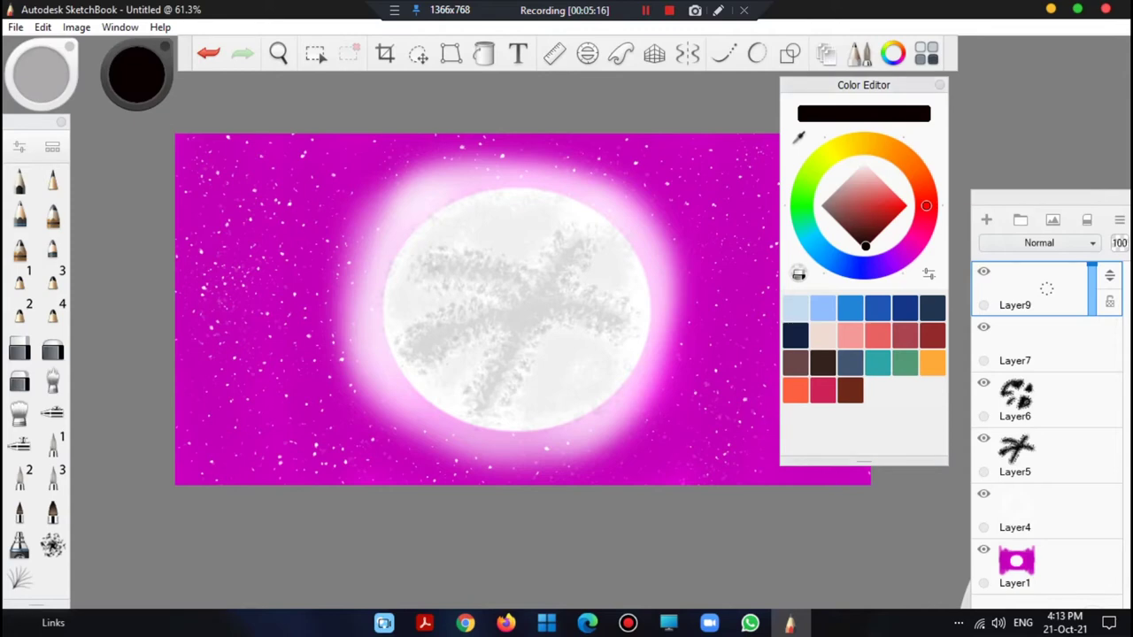
pyautogui.click(939, 85)
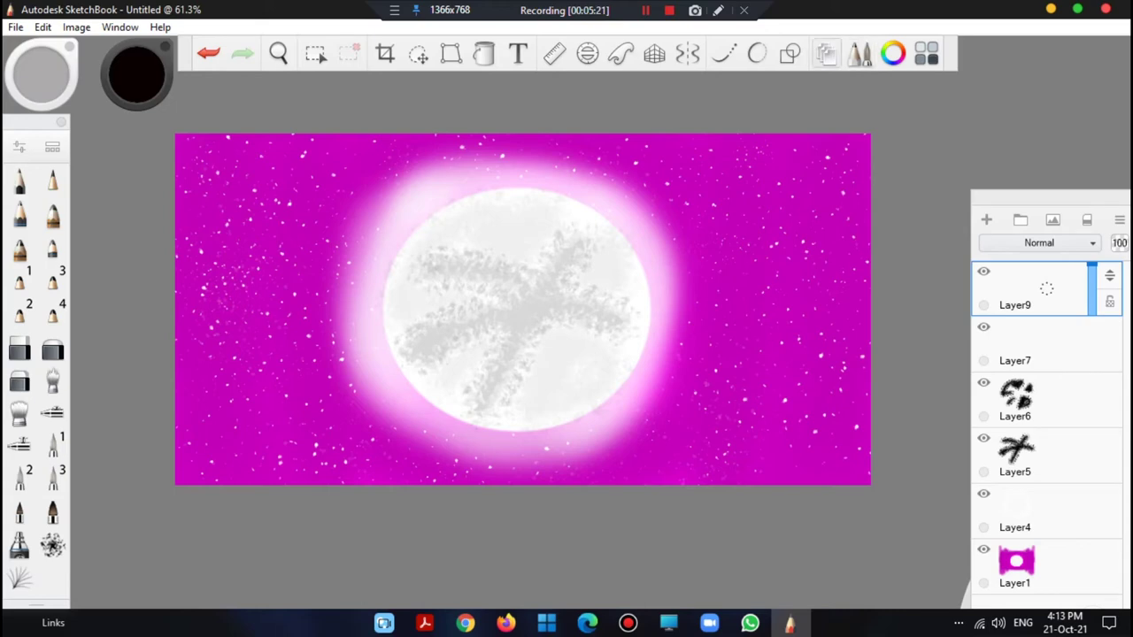
pyautogui.click(647, 11)
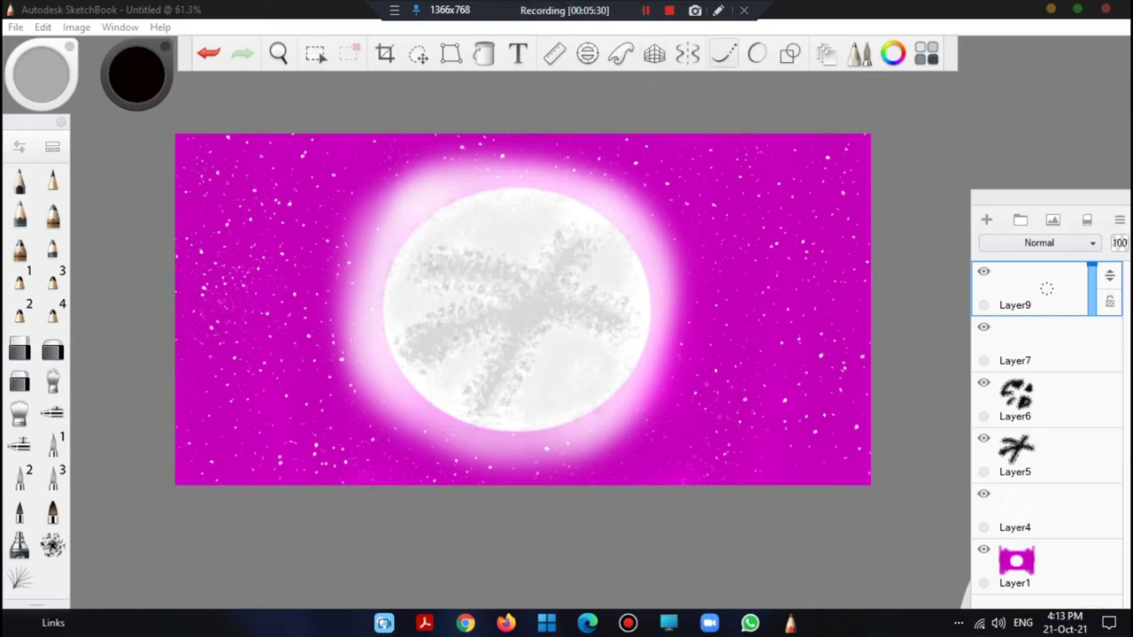
# Try to draw a straight horizontal line across the lower part of the canvas with the Speckled brush.
pyautogui.click(789, 53)
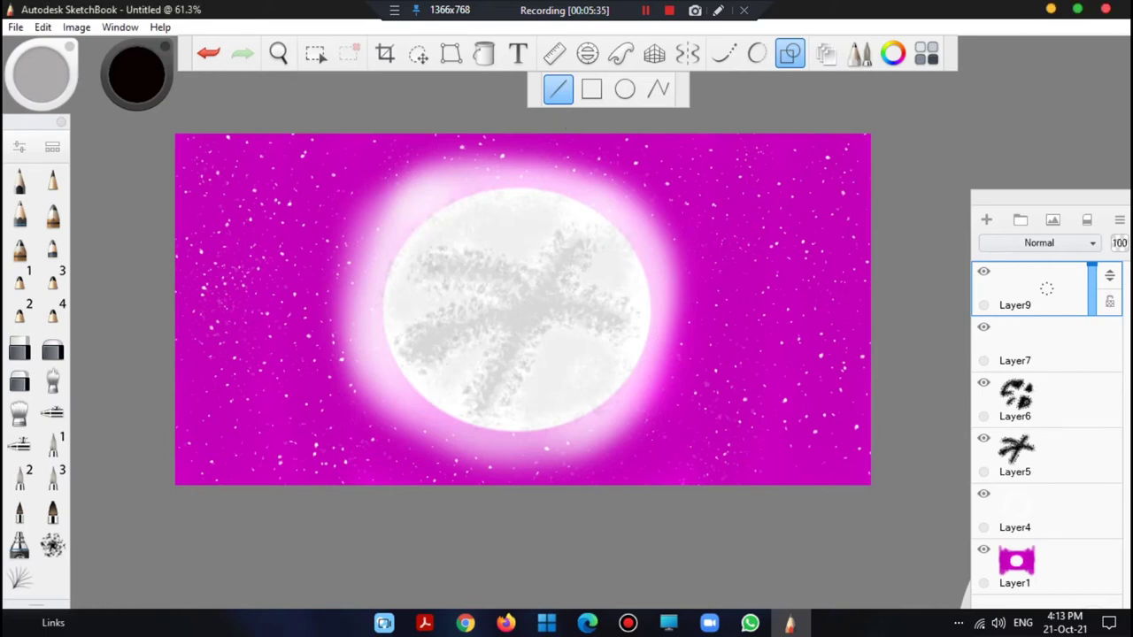
pyautogui.moveTo(171, 403); pyautogui.dragTo(886, 403)
pyautogui.click(789, 53)
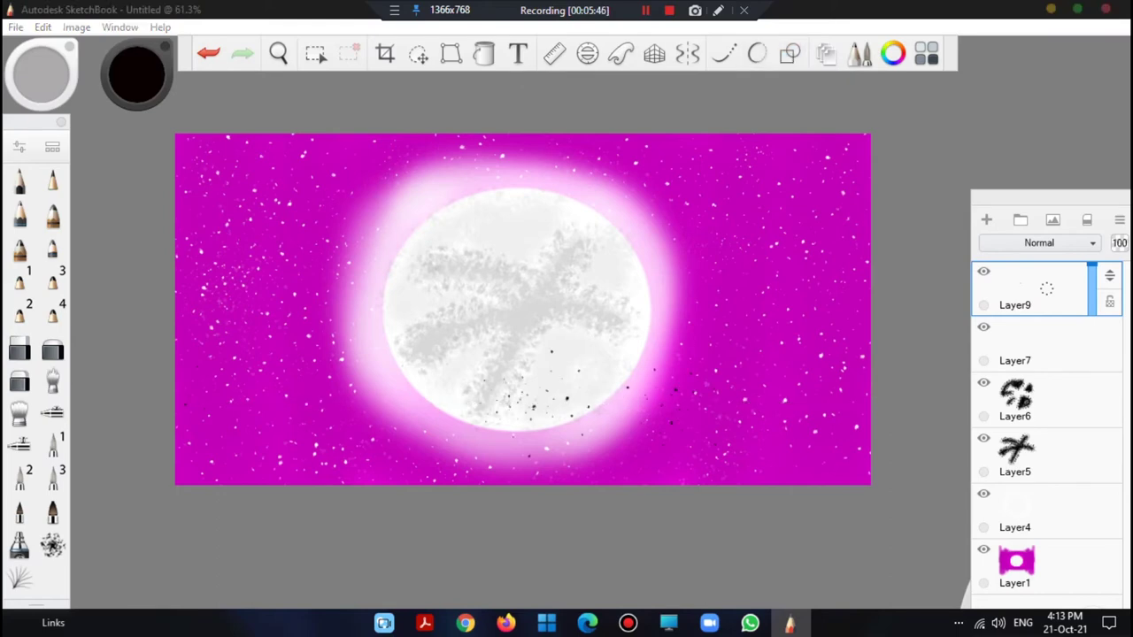
pyautogui.click(646, 9)
pyautogui.hotkey('ctrl', 'z')
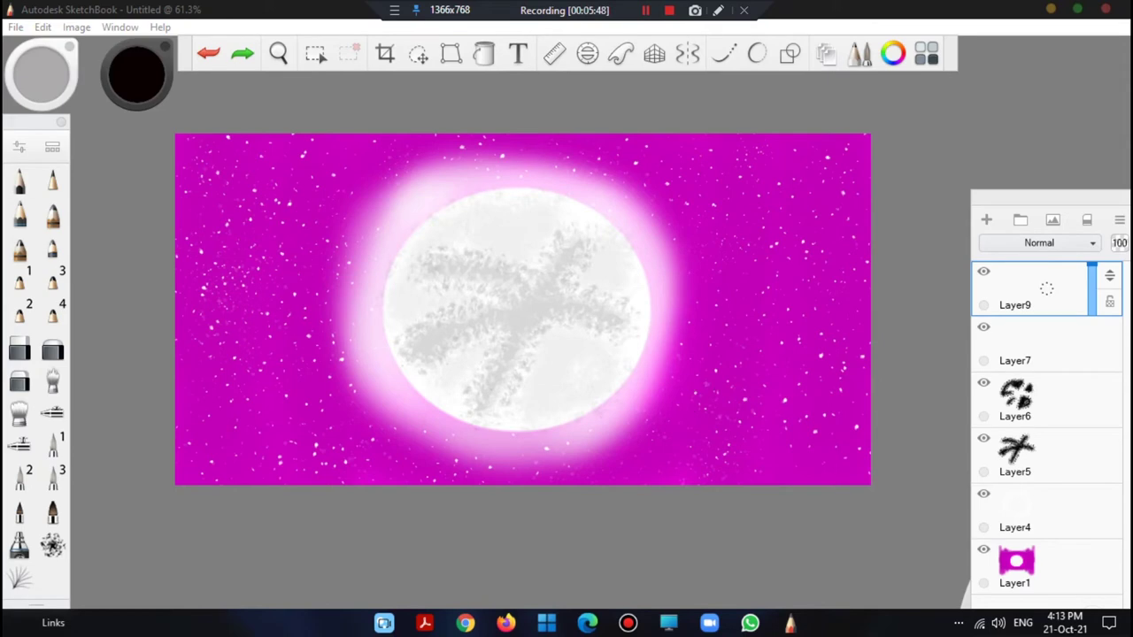
# Choose the Ball Point Pen from the Traditional brush set.
pyautogui.click(52, 146)
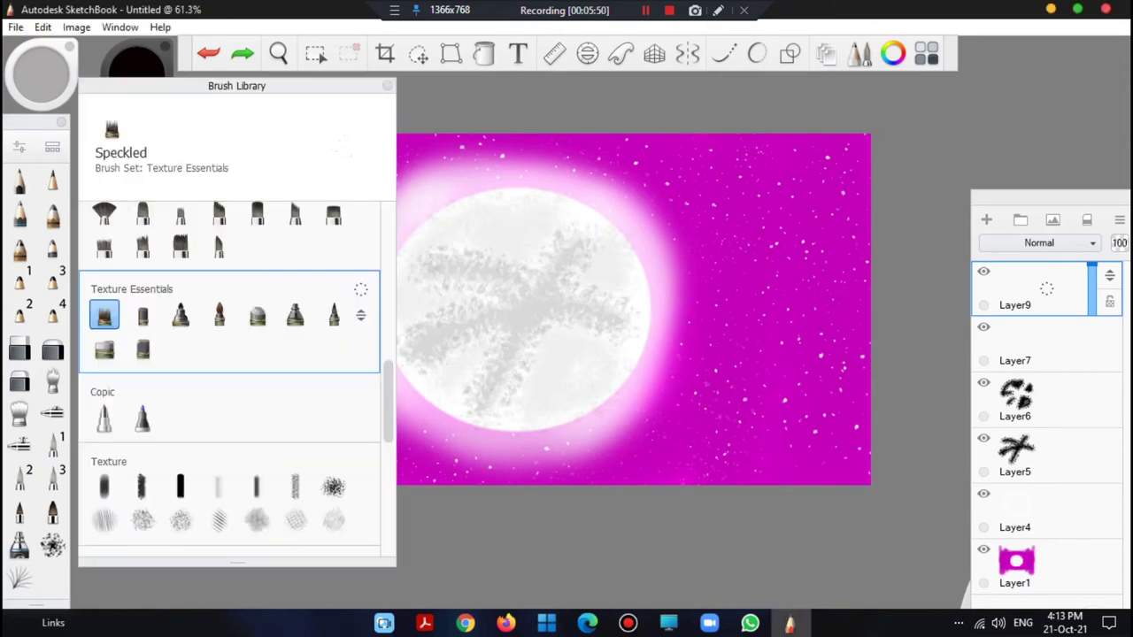
pyautogui.scroll(5, 222, 372)
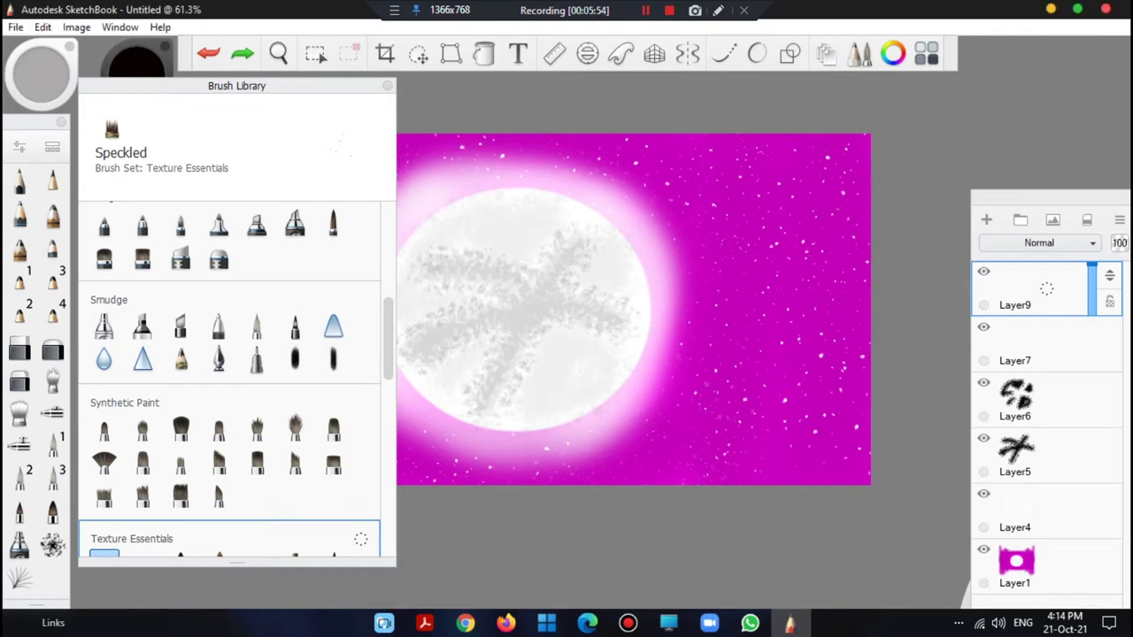
pyautogui.scroll(3, 230, 372)
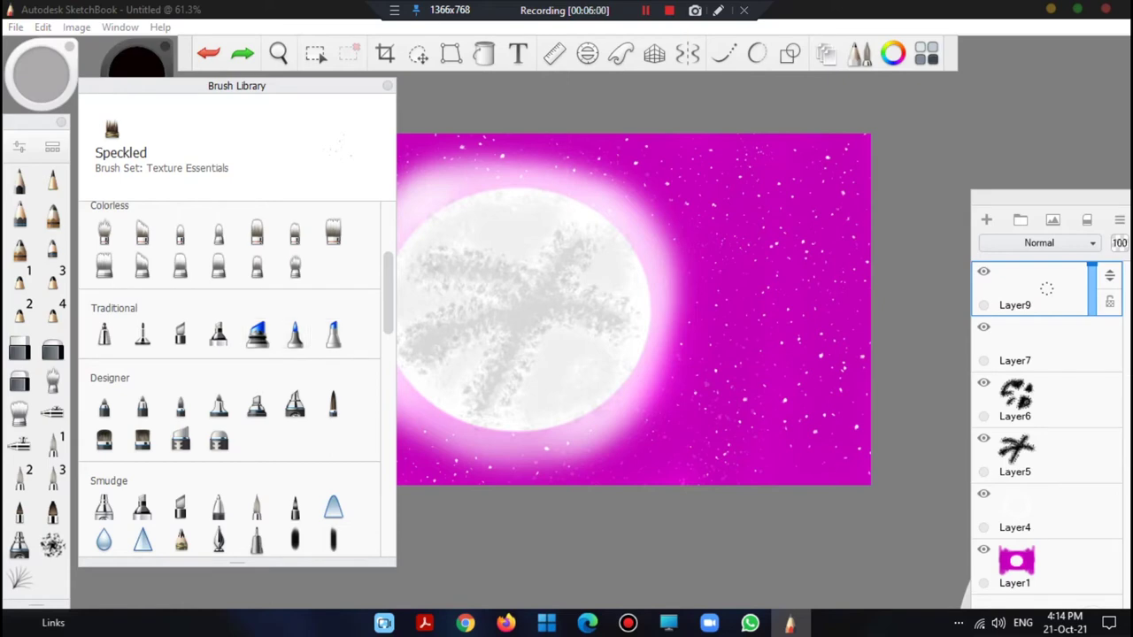
pyautogui.click(104, 334)
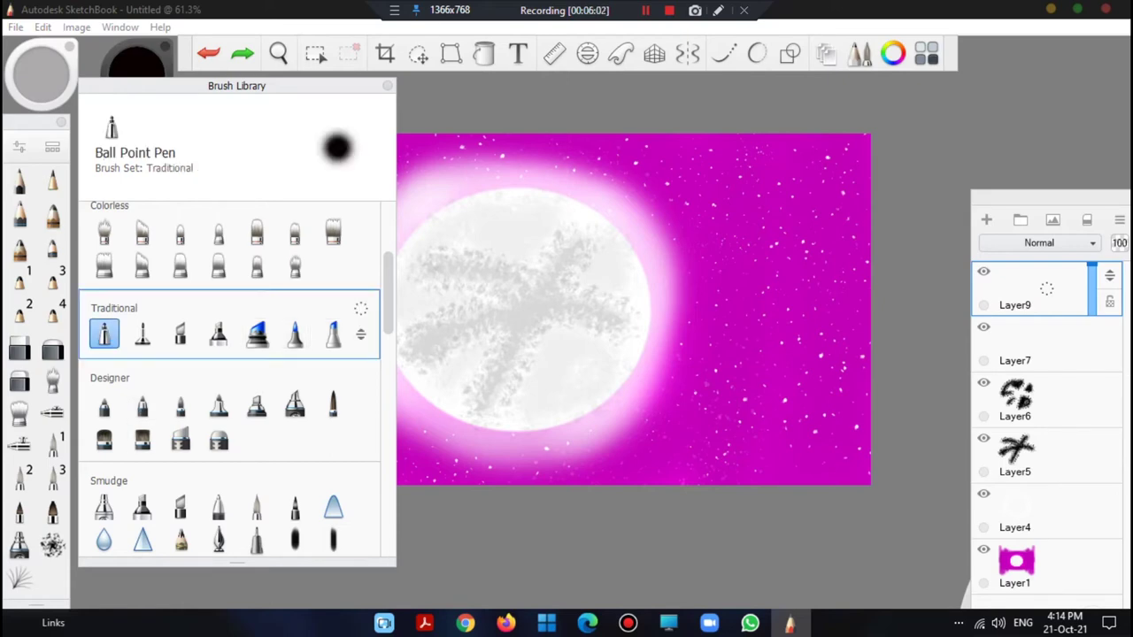
pyautogui.click(388, 86)
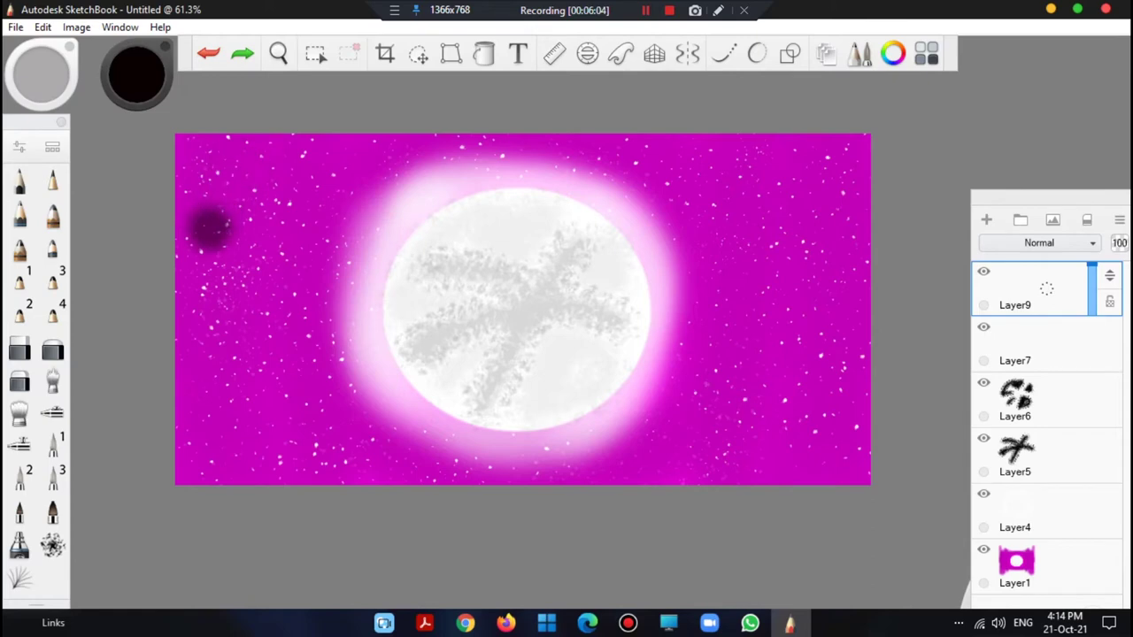
# Reset the Ball Point Pen to its default settings.
pyautogui.click(19, 147)
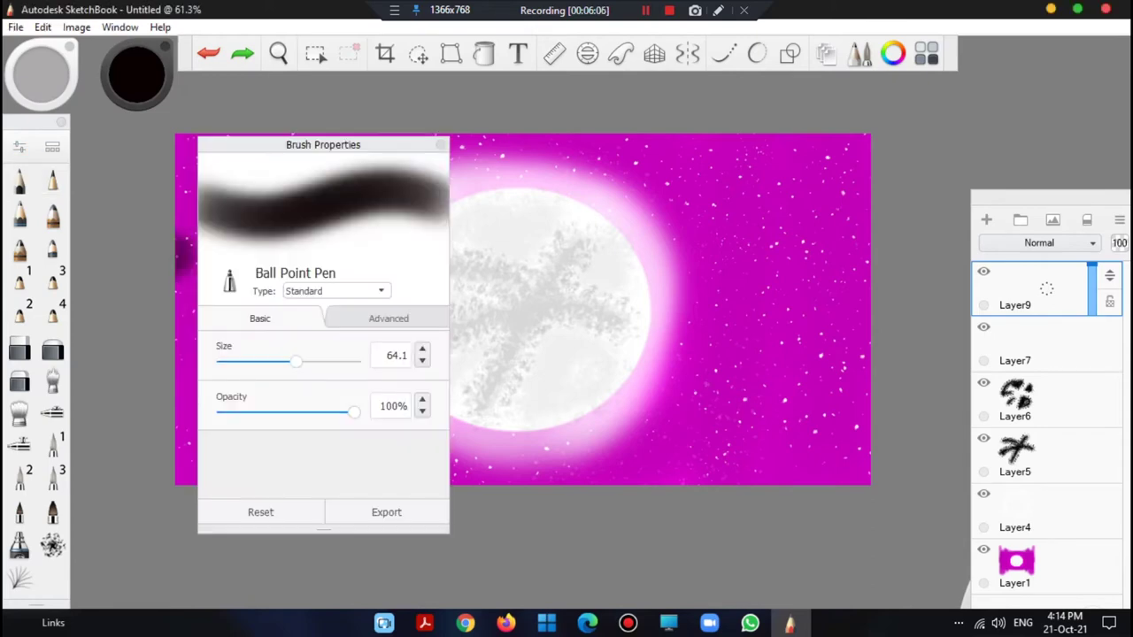
pyautogui.moveTo(296, 361); pyautogui.dragTo(244, 362)
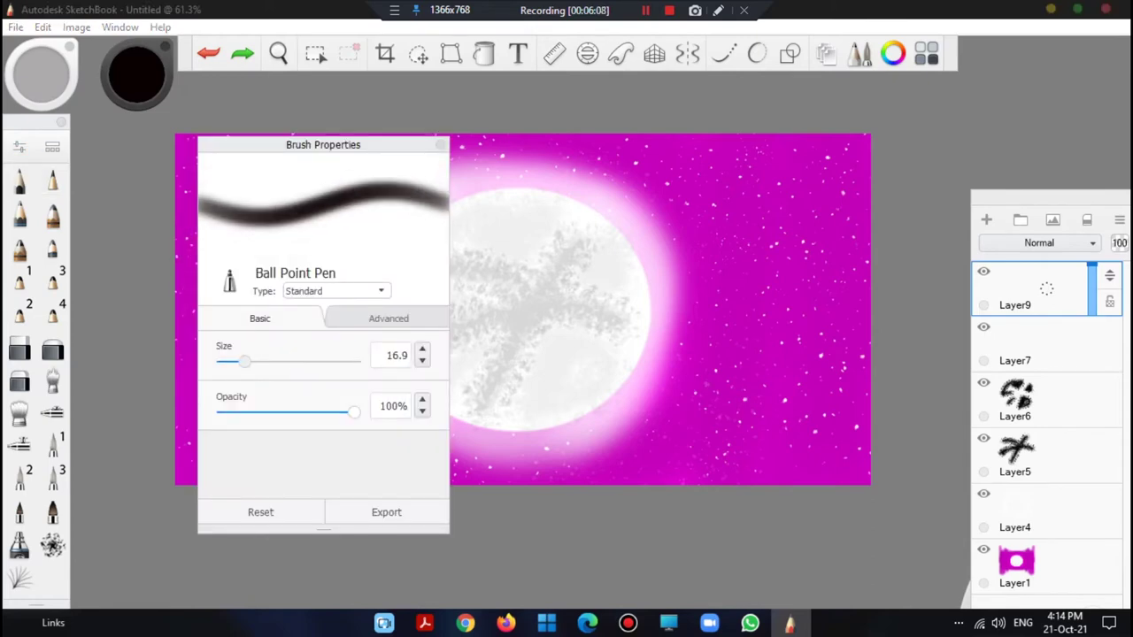
pyautogui.click(260, 512)
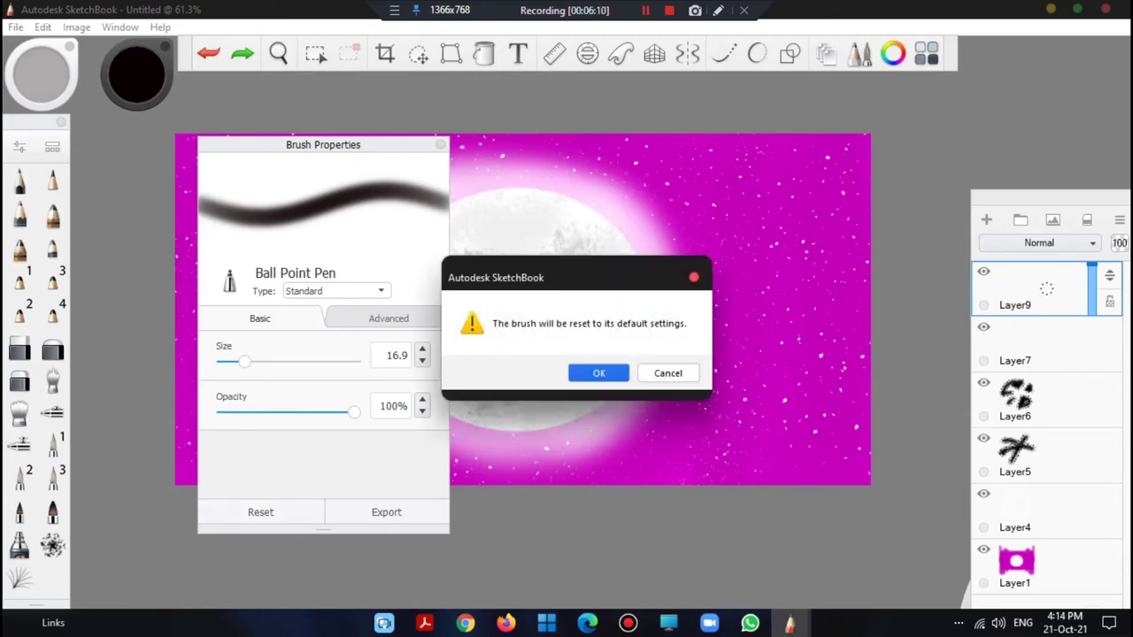
pyautogui.click(599, 372)
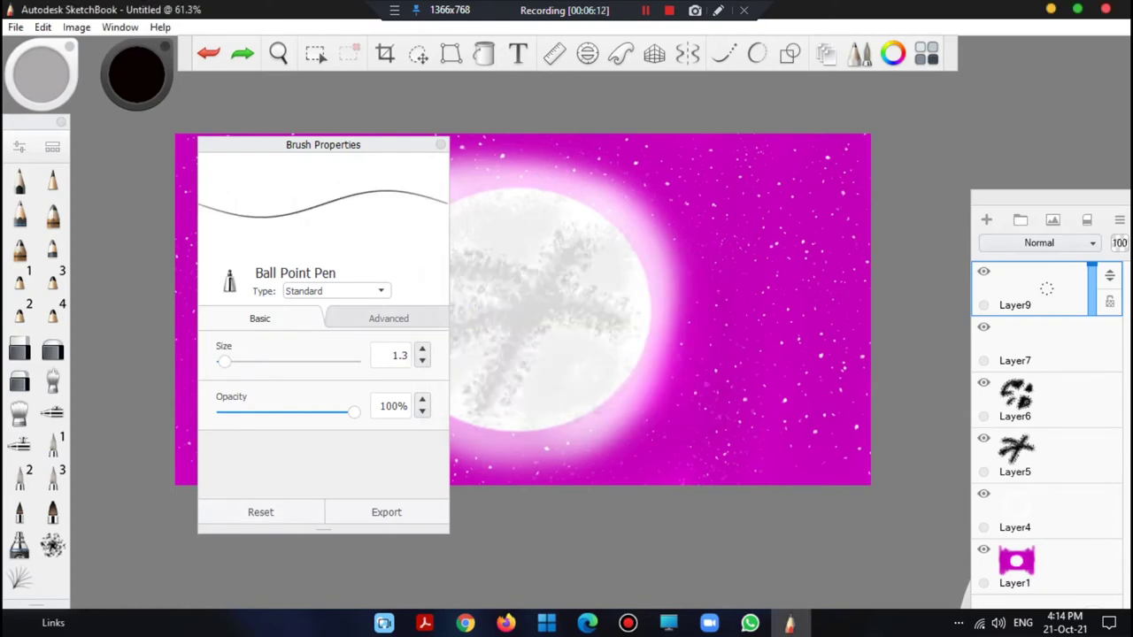
pyautogui.click(440, 145)
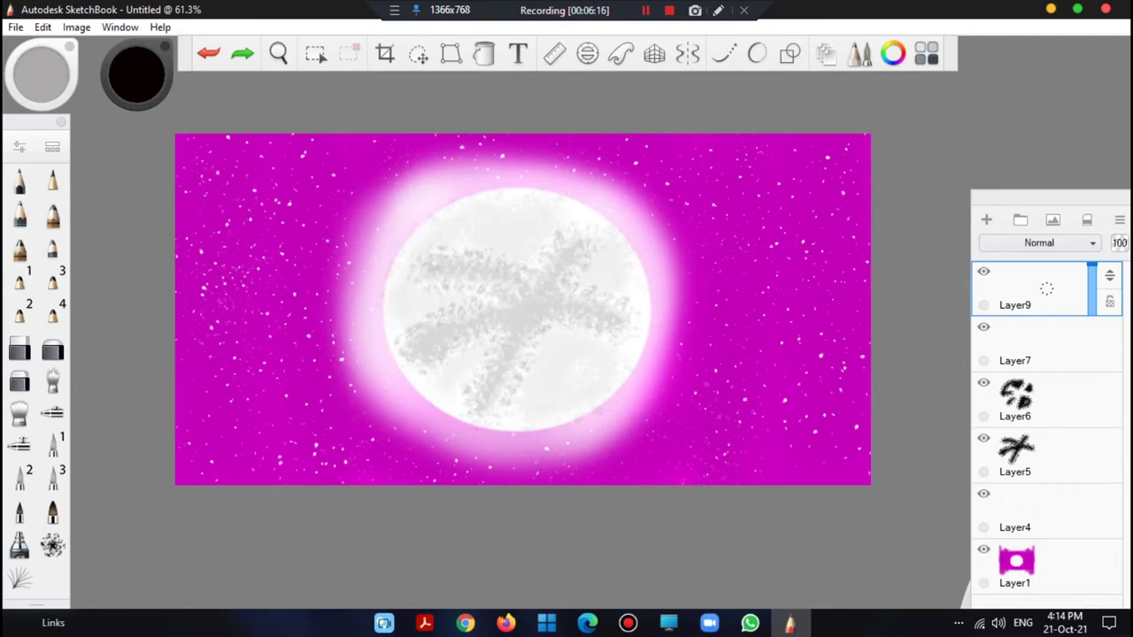
# Draw a thin black straight line across the full canvas width, crossing the moon just above its lower edge.
pyautogui.moveTo(177, 406); pyautogui.dragTo(405, 415)
pyautogui.click(208, 54)
pyautogui.click(790, 54)
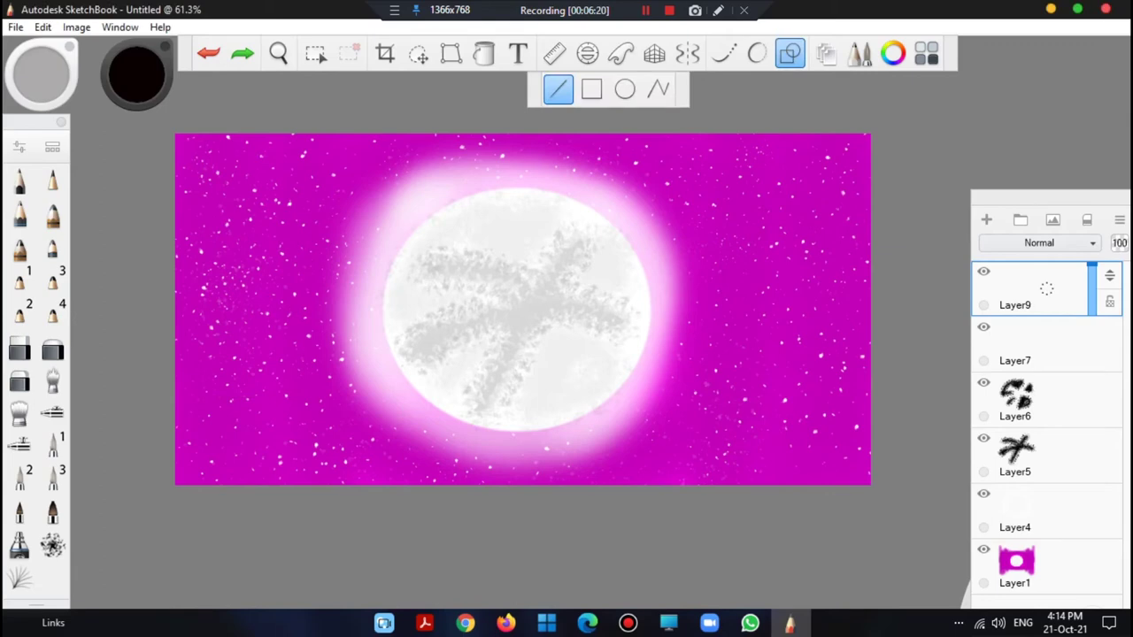
pyautogui.moveTo(164, 418); pyautogui.dragTo(935, 412)
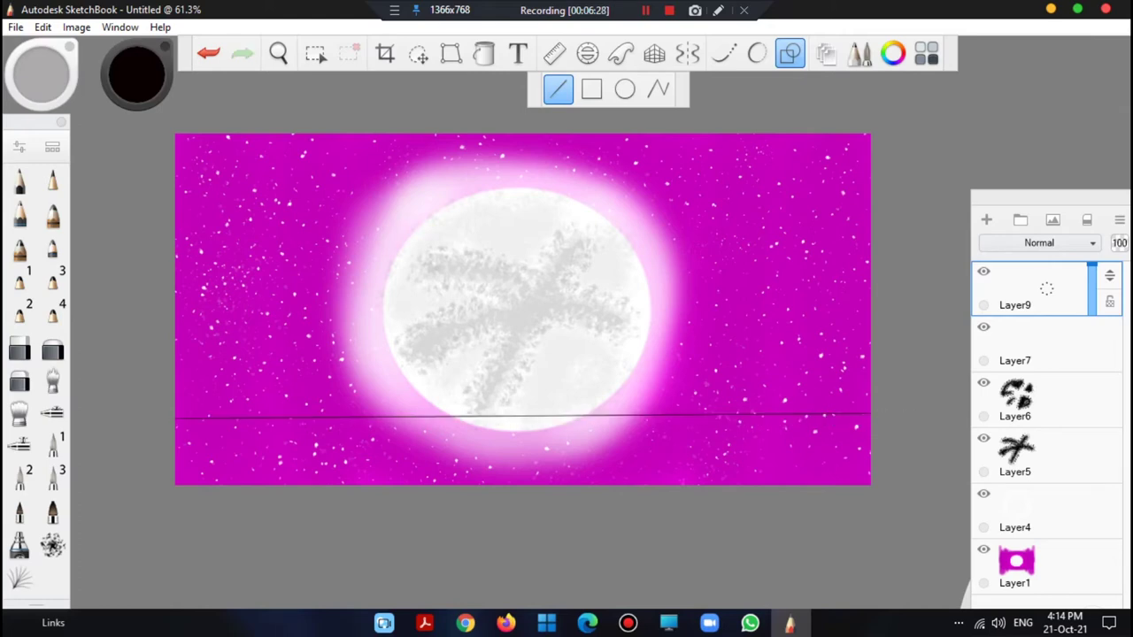
pyautogui.click(789, 54)
pyautogui.click(669, 11)
pyautogui.click(646, 10)
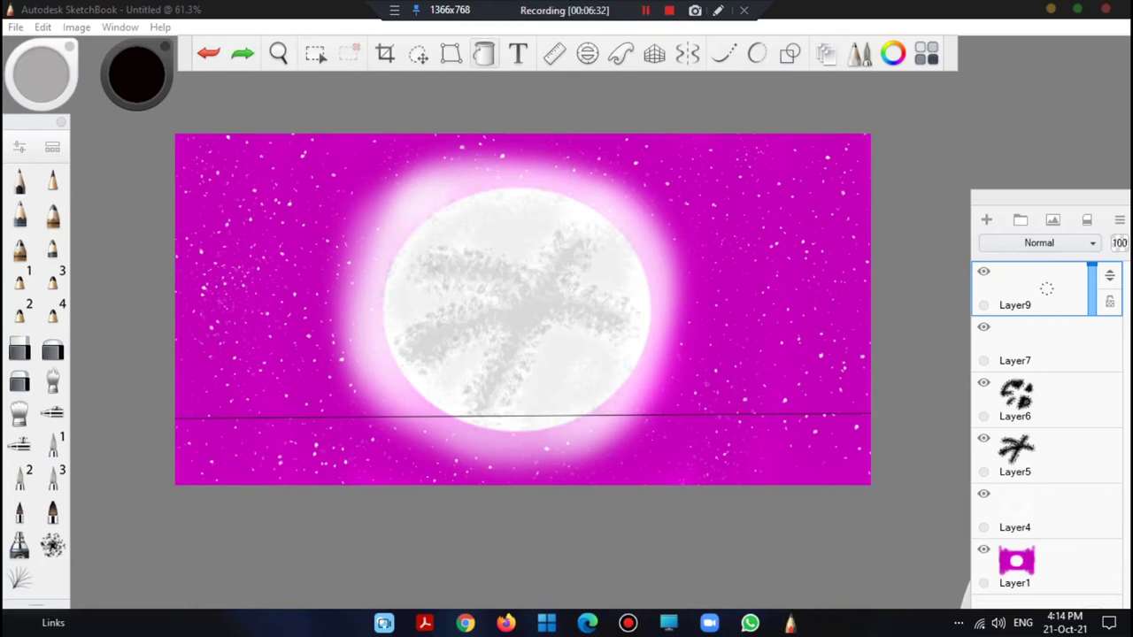
# Fill the area below the horizon line with solid near-black to form the ground.
pyautogui.click(484, 54)
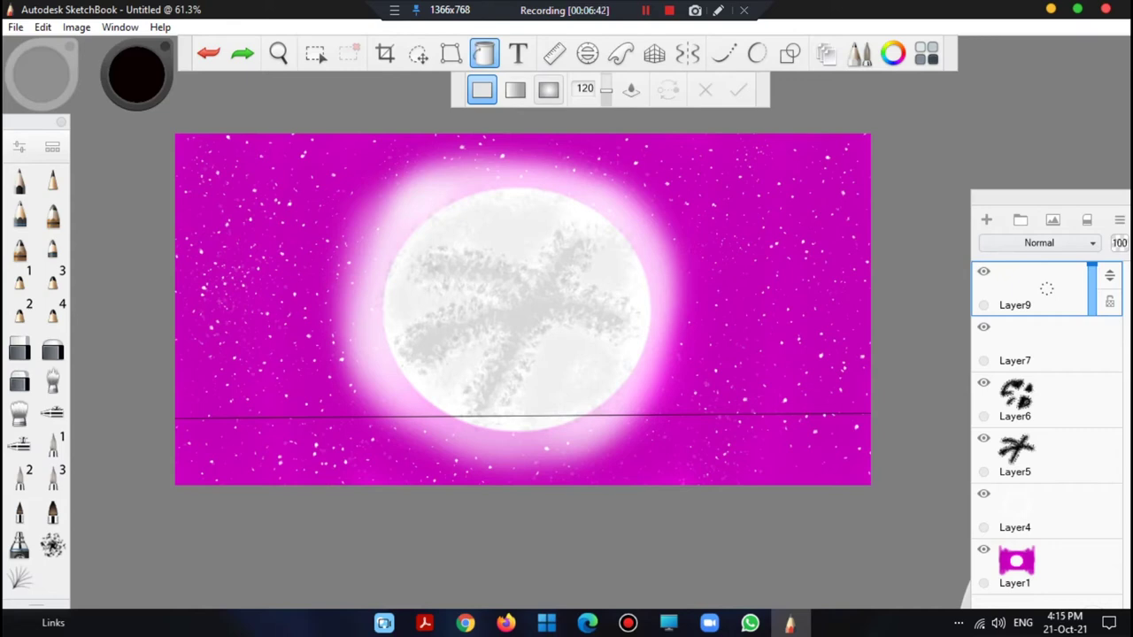
pyautogui.click(522, 451)
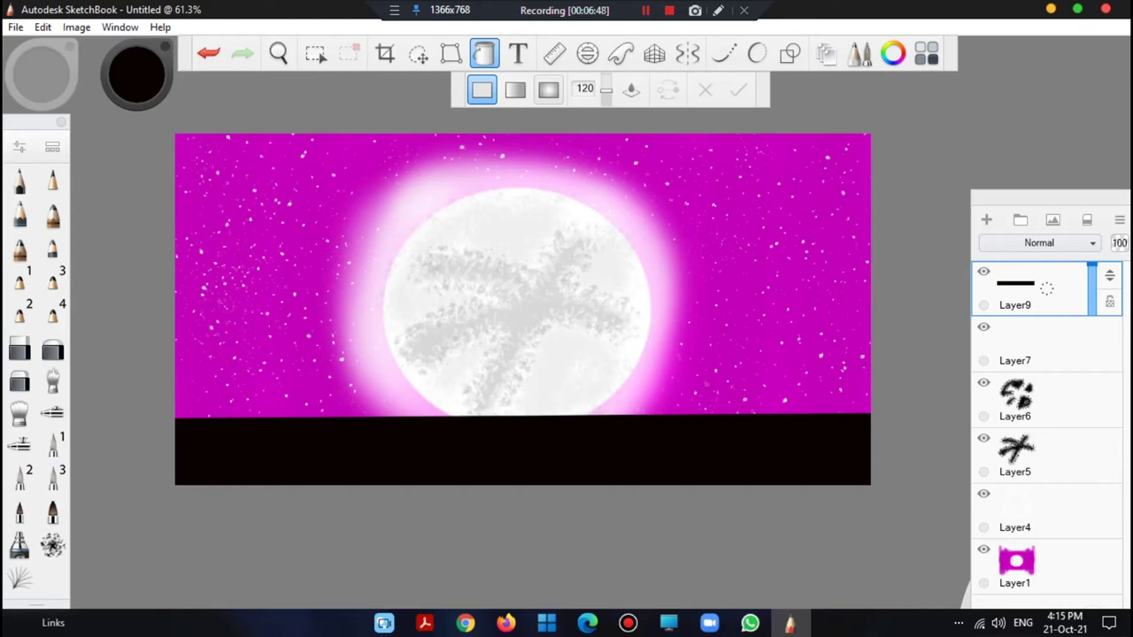
pyautogui.click(645, 9)
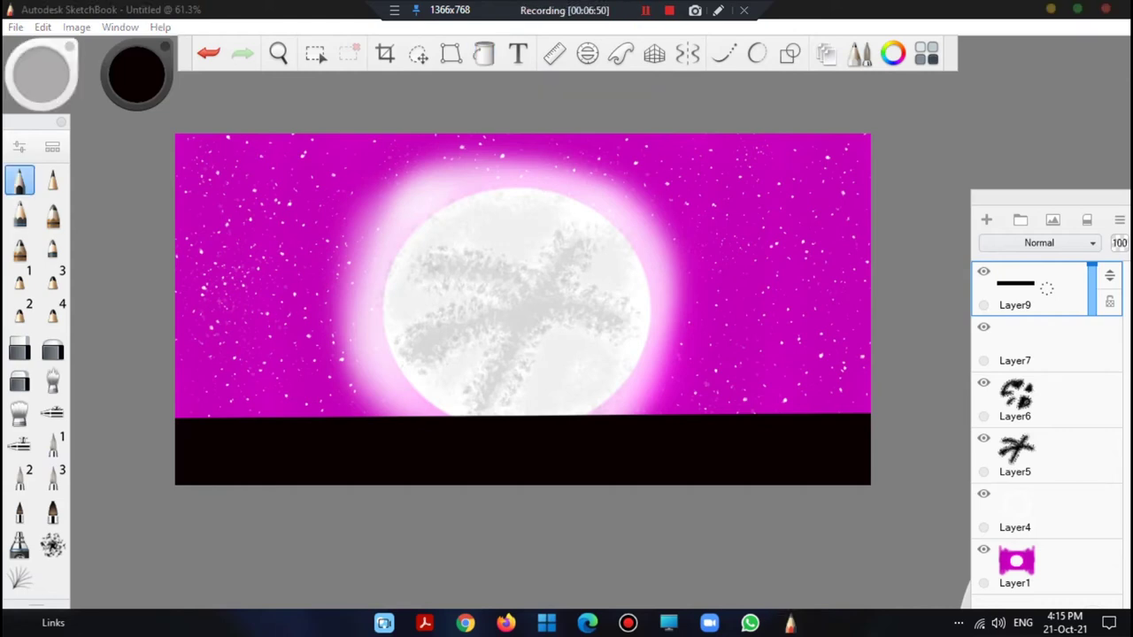
# Choose the Feathery brush and set its size to 37.0.
pyautogui.click(20, 579)
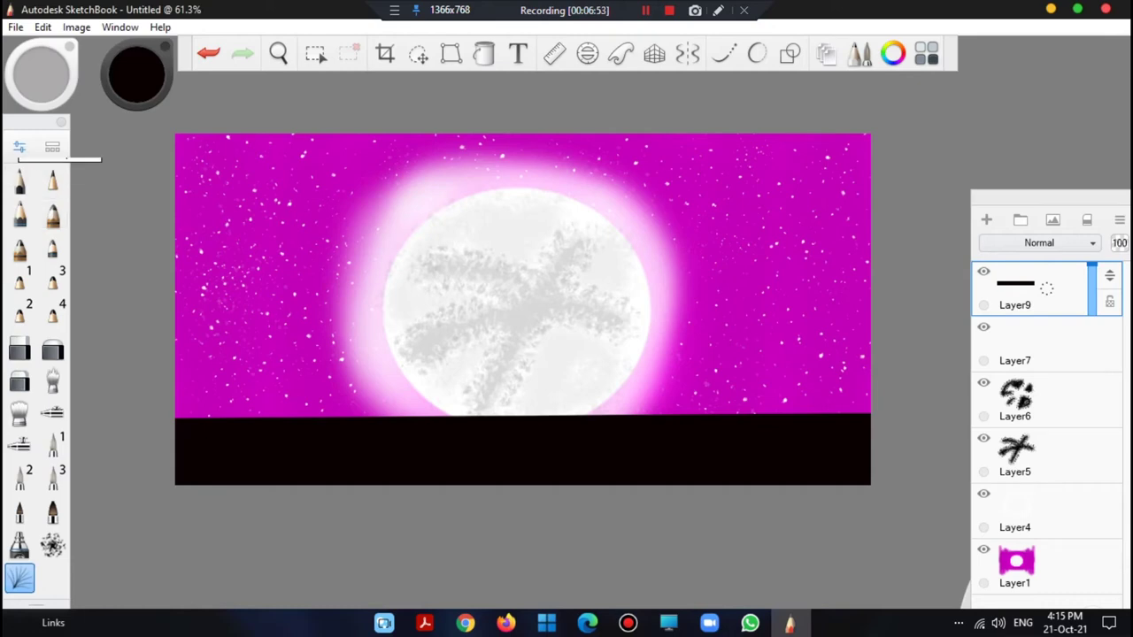
pyautogui.click(20, 147)
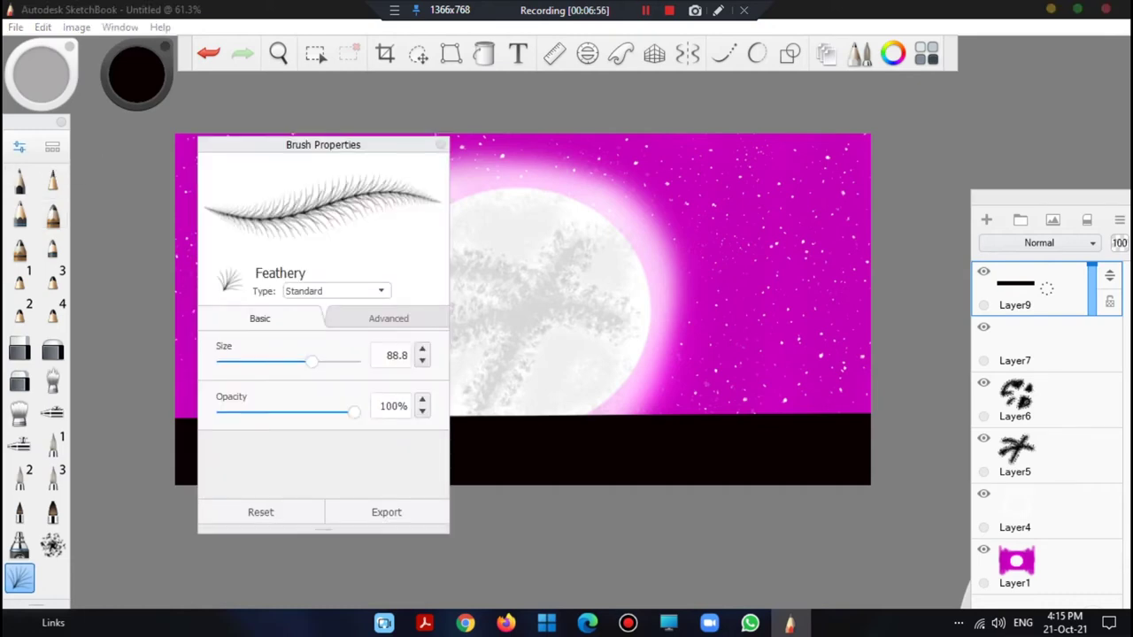
pyautogui.moveTo(311, 362)
pyautogui.mouseDown()
pyautogui.moveTo(260, 362)
pyautogui.moveTo(270, 362)
pyautogui.mouseUp()
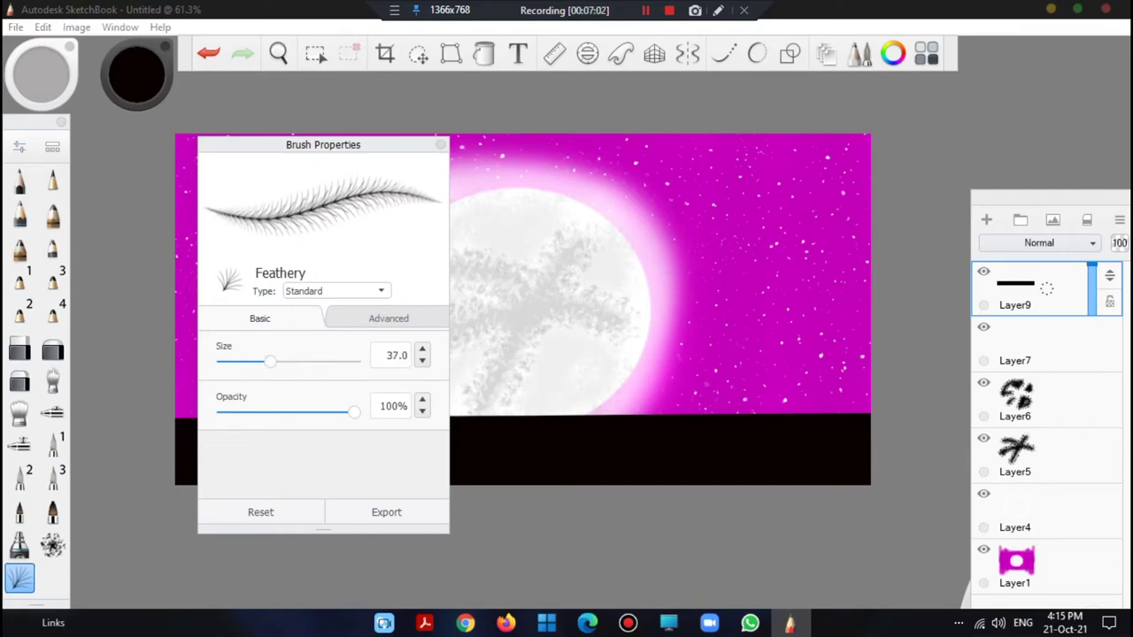
pyautogui.click(441, 144)
pyautogui.moveTo(195, 416)
pyautogui.mouseDown()
pyautogui.moveTo(193, 387)
pyautogui.moveTo(185, 391)
pyautogui.moveTo(212, 404)
pyautogui.moveTo(226, 377)
pyautogui.mouseUp()
pyautogui.moveTo(198, 409); pyautogui.dragTo(192, 382)
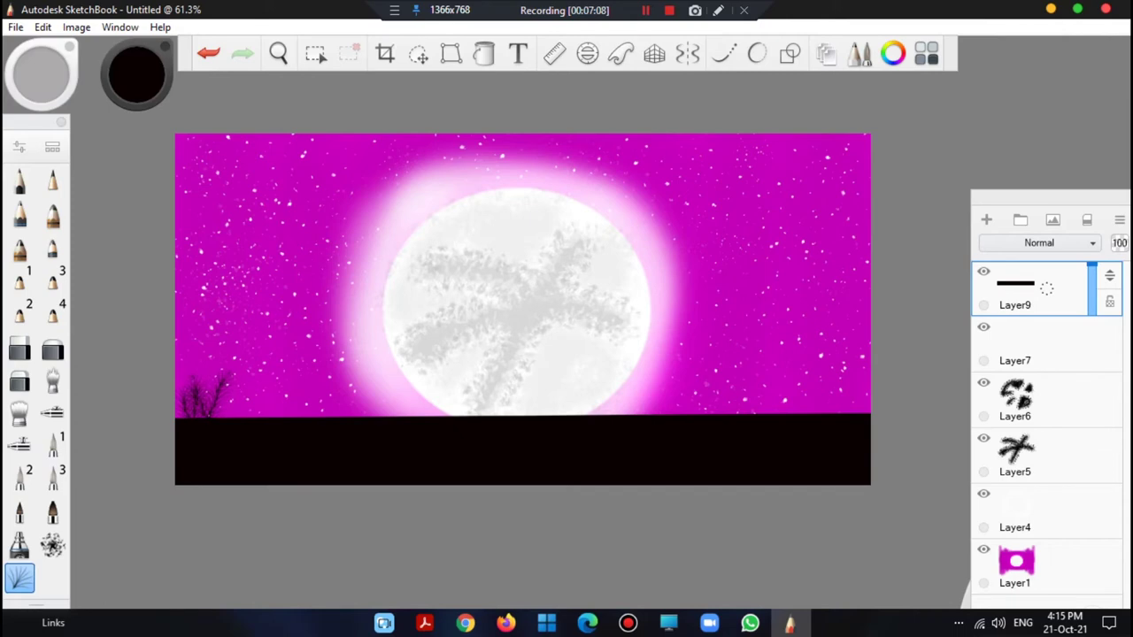
pyautogui.moveTo(230, 416); pyautogui.dragTo(250, 365)
pyautogui.moveTo(221, 418)
pyautogui.mouseDown()
pyautogui.moveTo(224, 403)
pyautogui.moveTo(277, 385)
pyautogui.moveTo(260, 401)
pyautogui.moveTo(256, 387)
pyautogui.mouseUp()
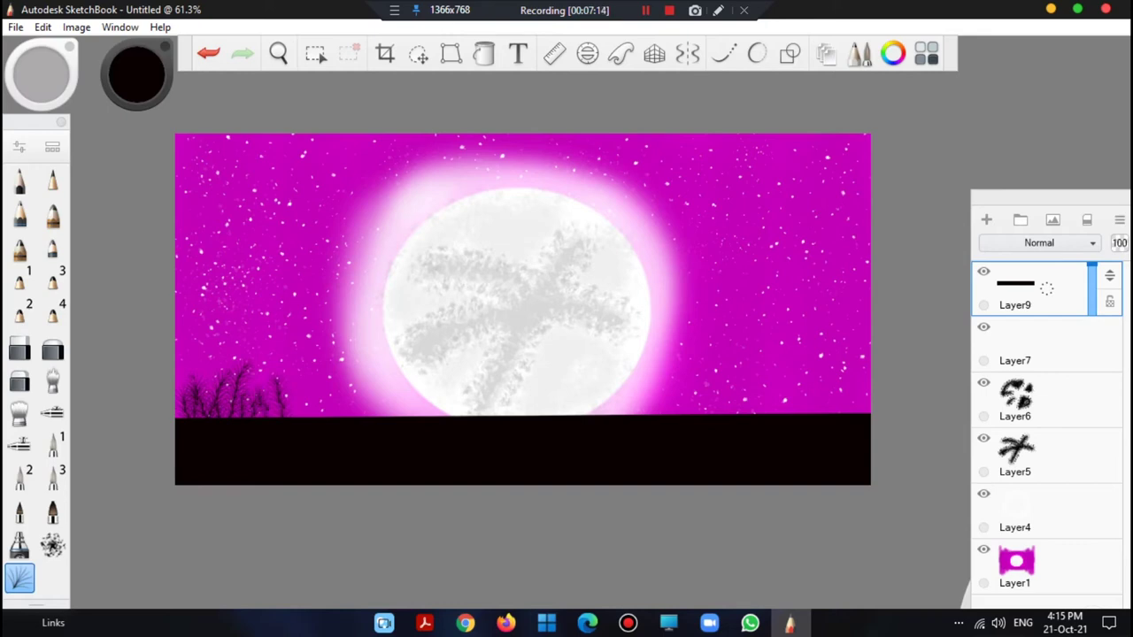
pyautogui.click(646, 11)
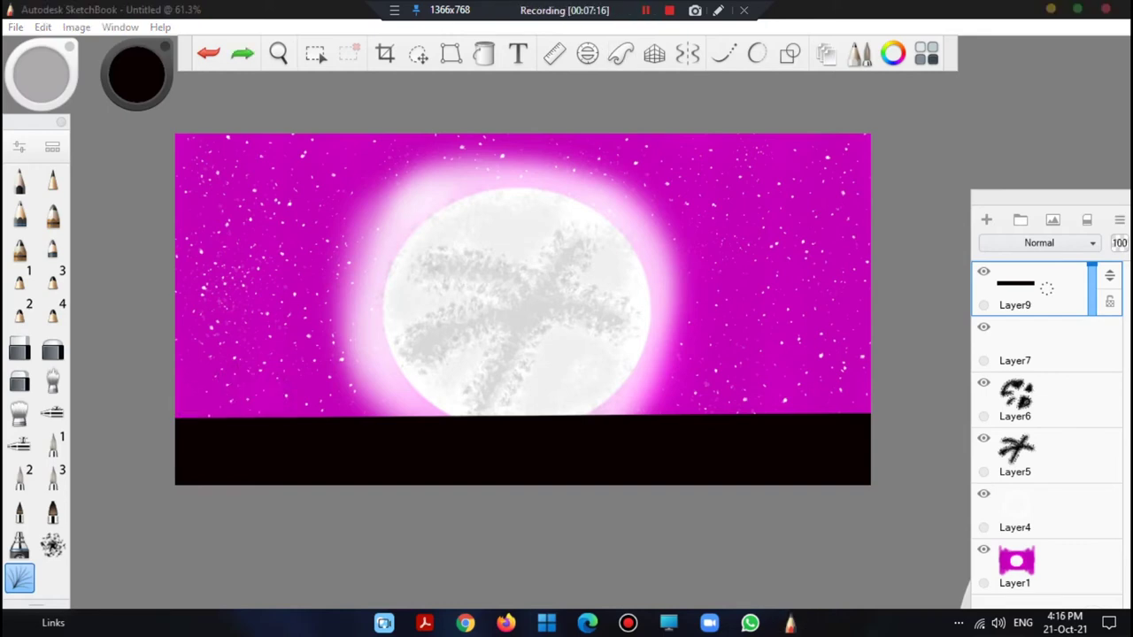
# Paint overlapping black grass tufts along the horizon from the canvas's left edge to the moon's left side.
pyautogui.moveTo(203, 416)
pyautogui.mouseDown()
pyautogui.moveTo(205, 392)
pyautogui.moveTo(232, 372)
pyautogui.mouseUp()
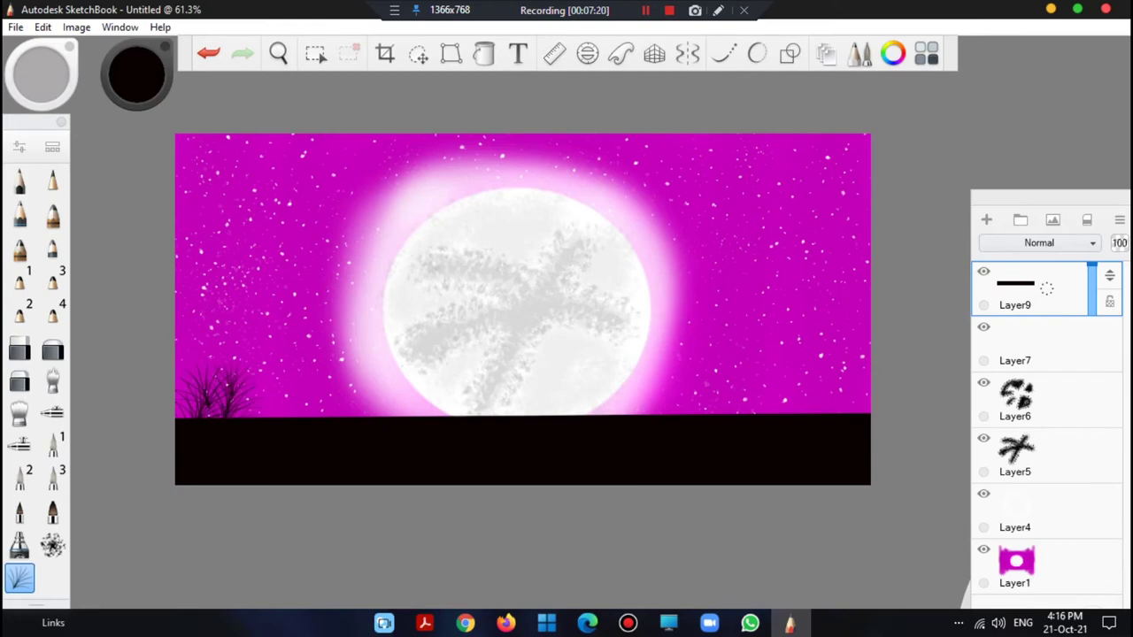
pyautogui.moveTo(274, 416); pyautogui.dragTo(280, 370)
pyautogui.moveTo(295, 416)
pyautogui.mouseDown()
pyautogui.moveTo(299, 393)
pyautogui.moveTo(318, 388)
pyautogui.mouseUp()
pyautogui.moveTo(370, 416); pyautogui.dragTo(372, 383)
pyautogui.moveTo(332, 416); pyautogui.dragTo(336, 382)
pyautogui.moveTo(256, 416); pyautogui.dragTo(258, 370)
pyautogui.moveTo(202, 416); pyautogui.dragTo(204, 393)
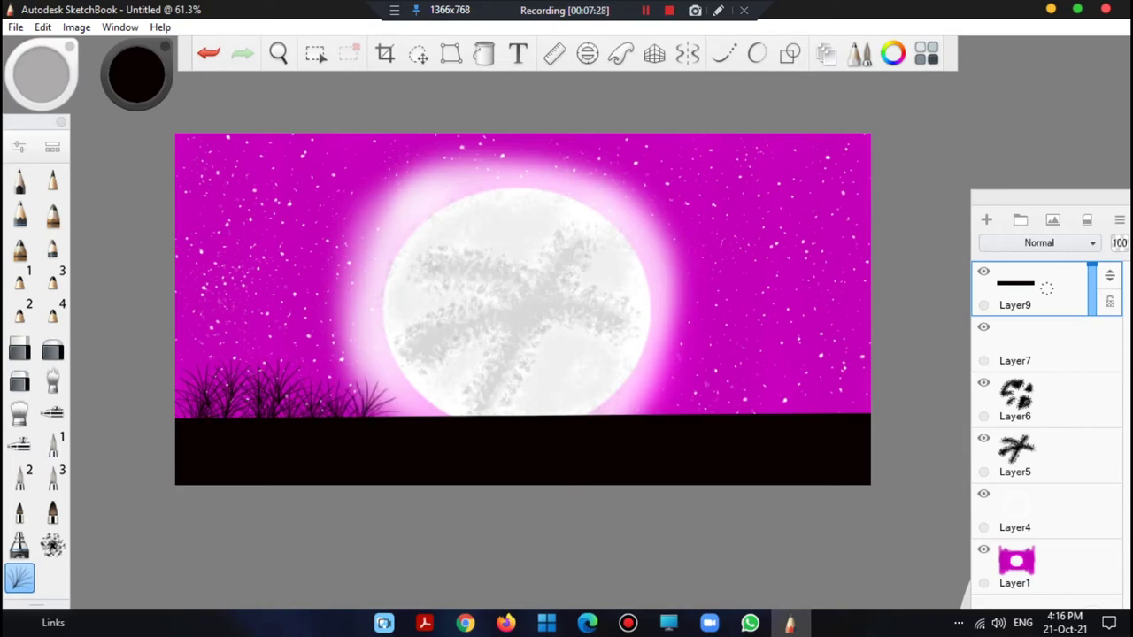
pyautogui.moveTo(389, 416); pyautogui.dragTo(392, 370)
pyautogui.moveTo(336, 416); pyautogui.dragTo(338, 366)
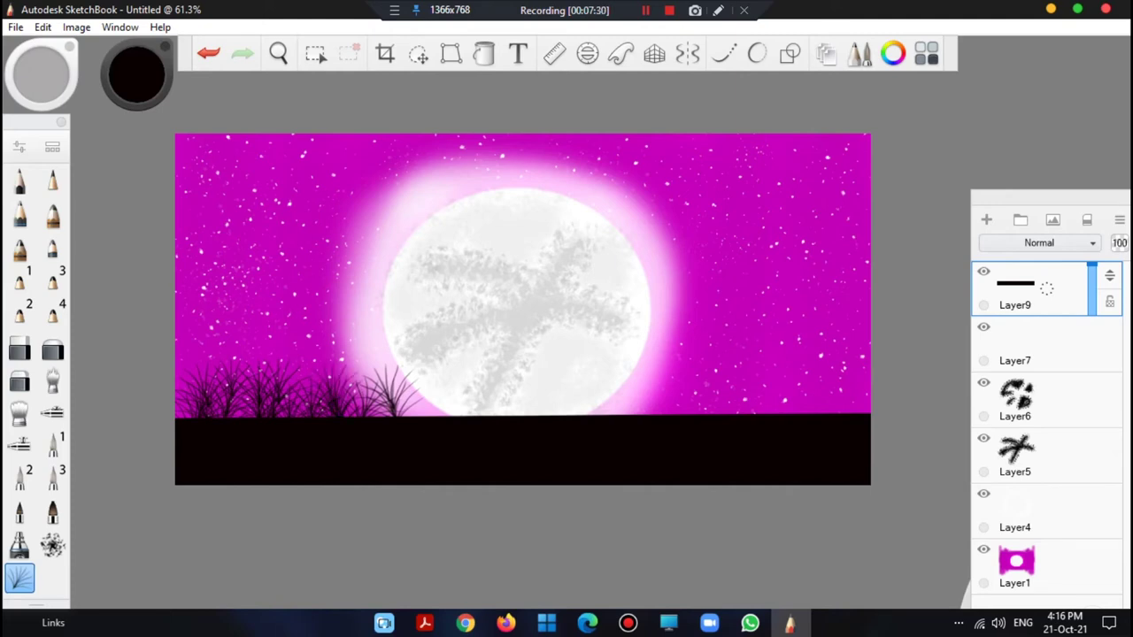
# Continue the row of black feathery grass along the horizon across the base of the moon.
pyautogui.moveTo(440, 416); pyautogui.dragTo(441, 369)
pyautogui.moveTo(412, 416); pyautogui.dragTo(413, 362)
pyautogui.moveTo(459, 416)
pyautogui.mouseDown()
pyautogui.moveTo(462, 367)
pyautogui.moveTo(488, 393)
pyautogui.moveTo(537, 374)
pyautogui.mouseUp()
pyautogui.click(509, 400)
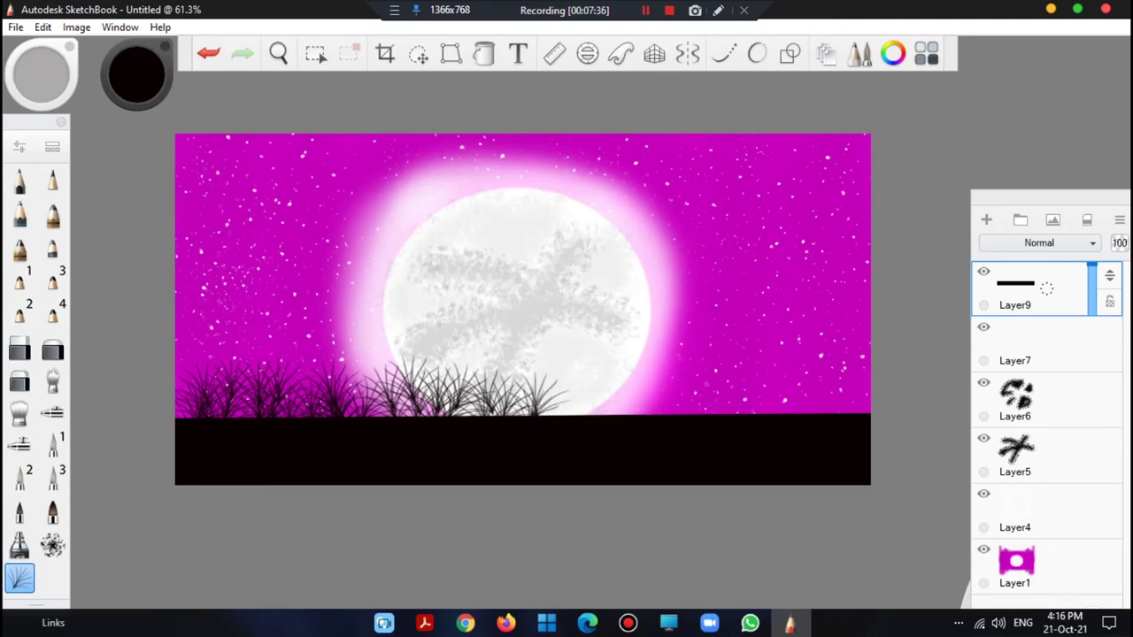
pyautogui.moveTo(566, 416); pyautogui.dragTo(568, 363)
pyautogui.moveTo(589, 416); pyautogui.dragTo(590, 376)
pyautogui.moveTo(611, 416); pyautogui.dragTo(617, 382)
pyautogui.moveTo(633, 416); pyautogui.dragTo(634, 368)
pyautogui.moveTo(651, 416); pyautogui.dragTo(653, 368)
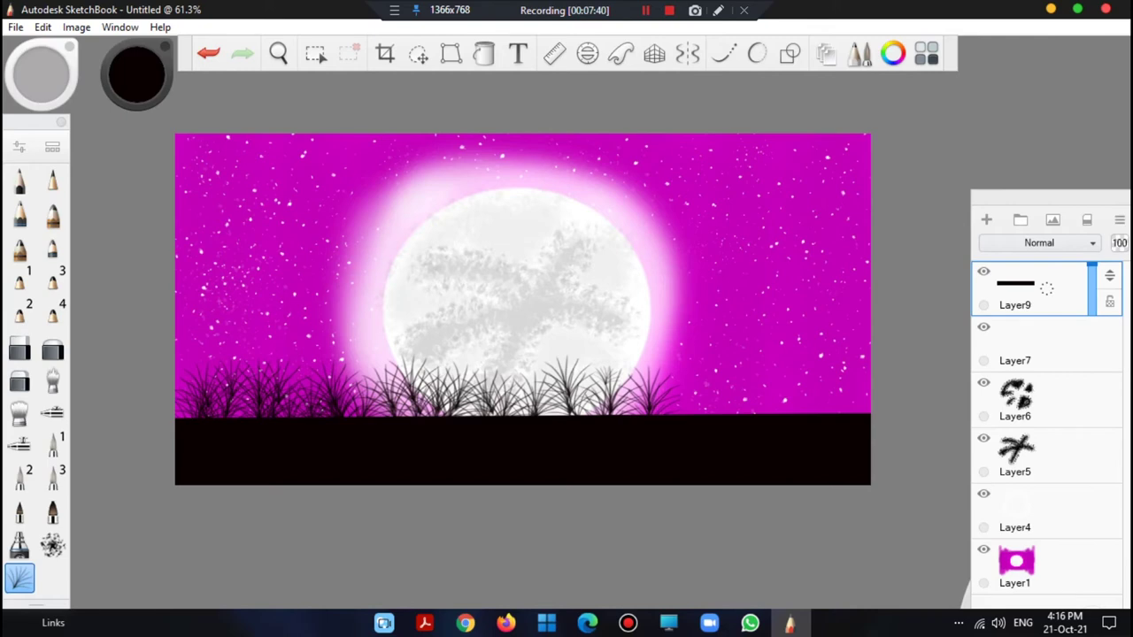
# Extend the black grass along the horizon from the moon's right side to the canvas's right edge.
pyautogui.moveTo(690, 415); pyautogui.dragTo(692, 375)
pyautogui.moveTo(733, 414)
pyautogui.mouseDown()
pyautogui.moveTo(734, 382)
pyautogui.moveTo(717, 389)
pyautogui.moveTo(720, 357)
pyautogui.mouseUp()
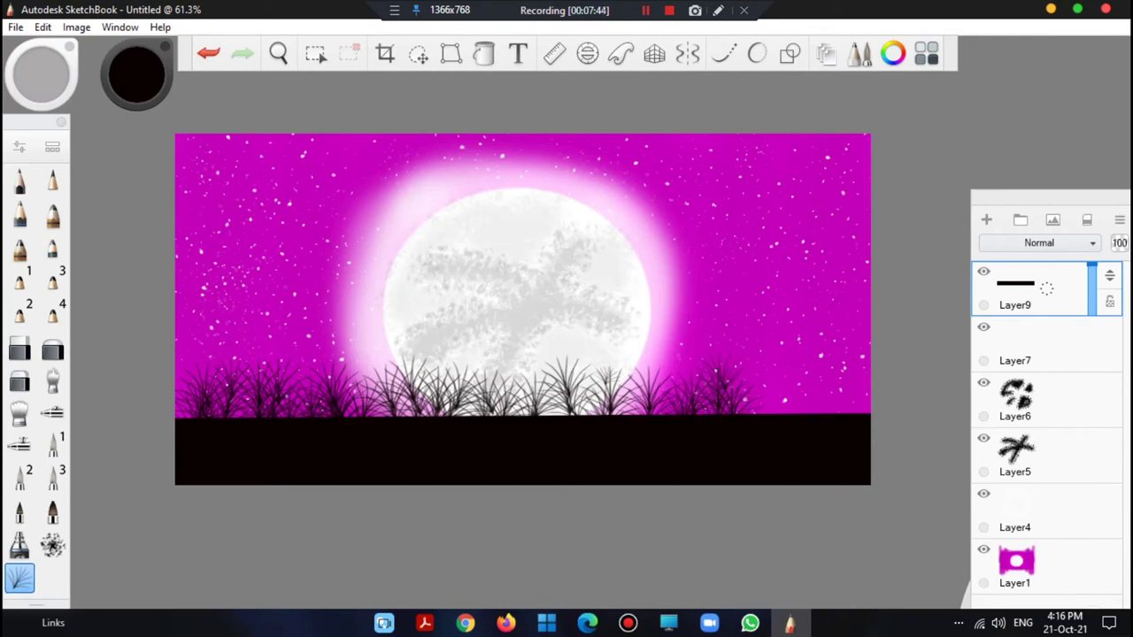
pyautogui.moveTo(673, 414); pyautogui.dragTo(670, 363)
pyautogui.moveTo(766, 415); pyautogui.dragTo(767, 363)
pyautogui.moveTo(788, 412)
pyautogui.mouseDown()
pyautogui.moveTo(791, 376)
pyautogui.moveTo(821, 386)
pyautogui.moveTo(823, 361)
pyautogui.mouseUp()
pyautogui.moveTo(856, 413)
pyautogui.mouseDown()
pyautogui.moveTo(850, 361)
pyautogui.moveTo(835, 400)
pyautogui.mouseUp()
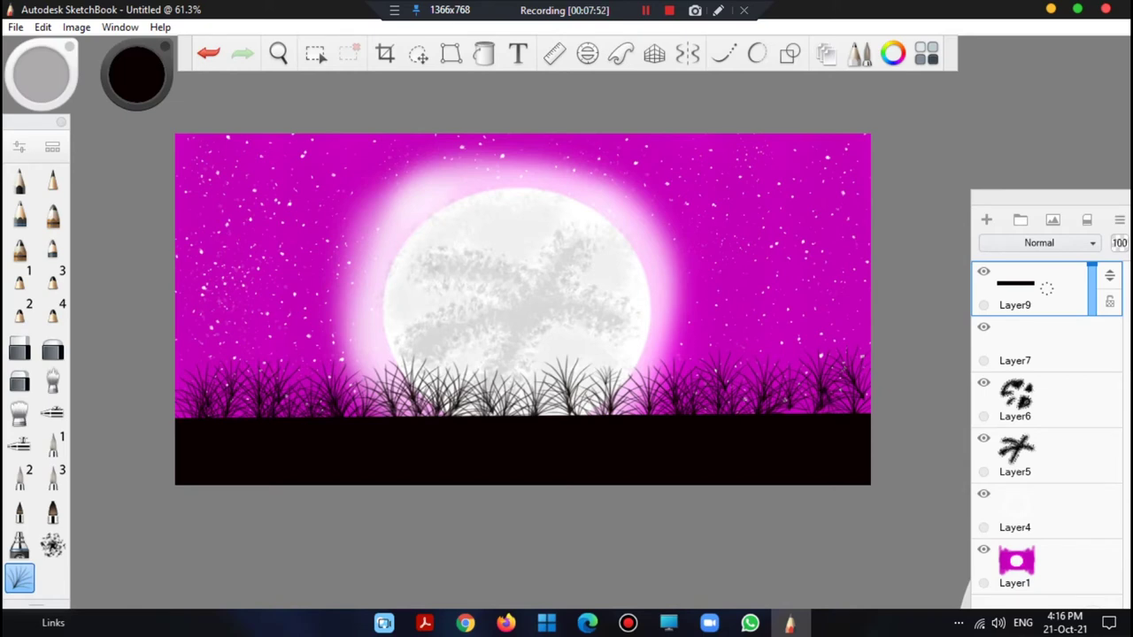
# Add a new layer and sketch the outline of a curved tree trunk with spreading branches right of the moon using the Pencil.
pyautogui.click(986, 220)
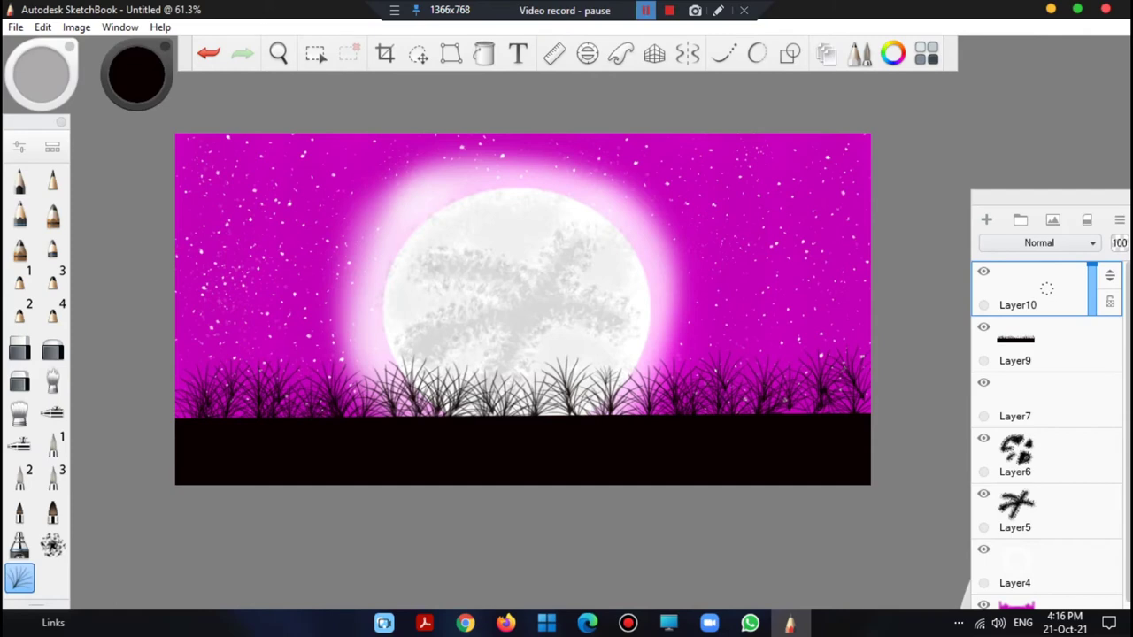
pyautogui.click(646, 10)
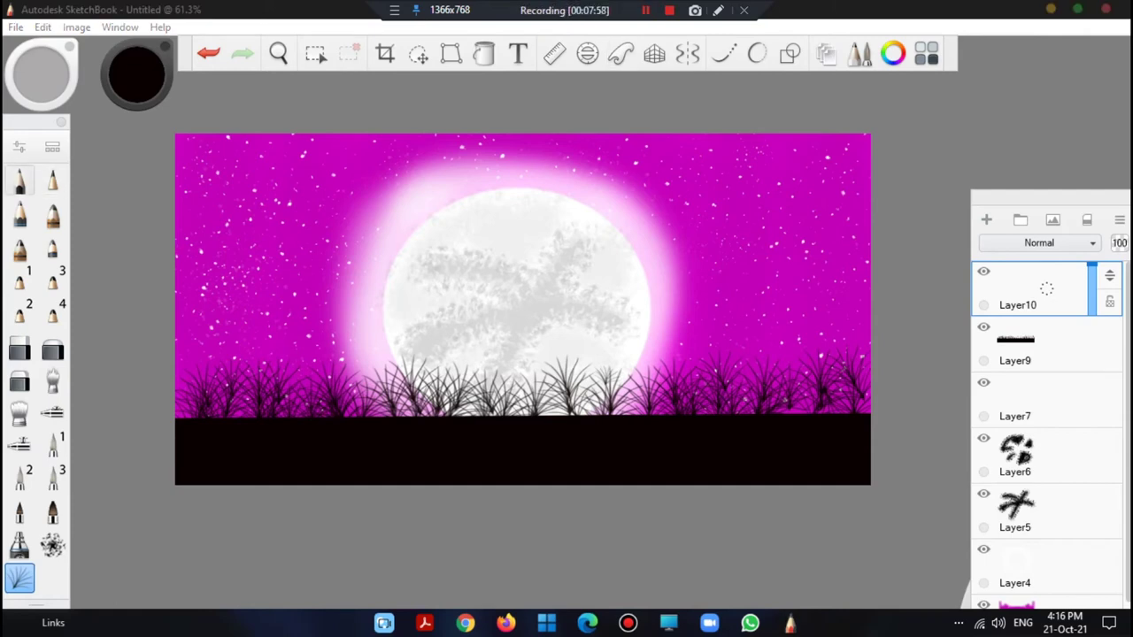
pyautogui.click(19, 181)
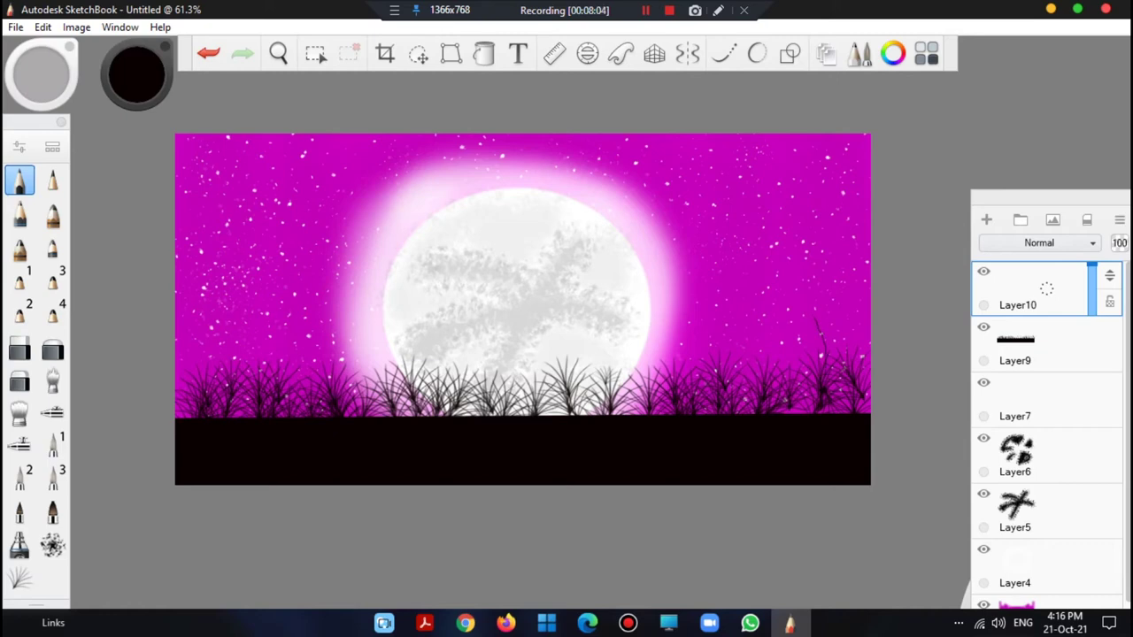
pyautogui.moveTo(651, 235)
pyautogui.mouseDown()
pyautogui.moveTo(578, 239)
pyautogui.moveTo(636, 217)
pyautogui.moveTo(719, 221)
pyautogui.moveTo(593, 185)
pyautogui.moveTo(680, 177)
pyautogui.moveTo(667, 139)
pyautogui.mouseUp()
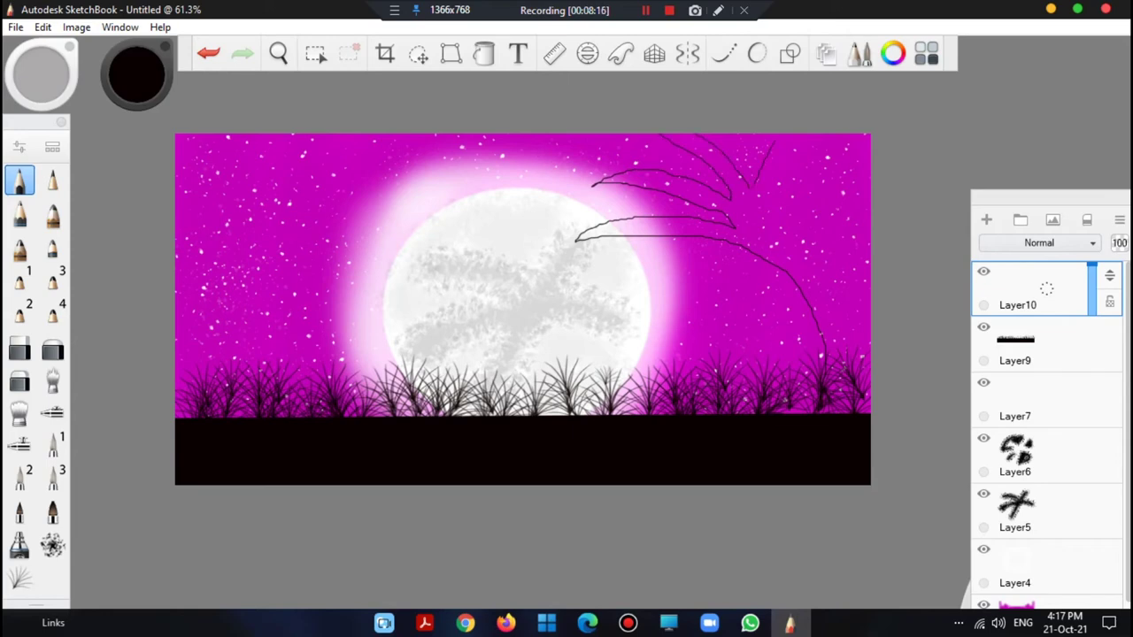
pyautogui.moveTo(768, 183)
pyautogui.mouseDown()
pyautogui.moveTo(783, 154)
pyautogui.moveTo(812, 158)
pyautogui.mouseUp()
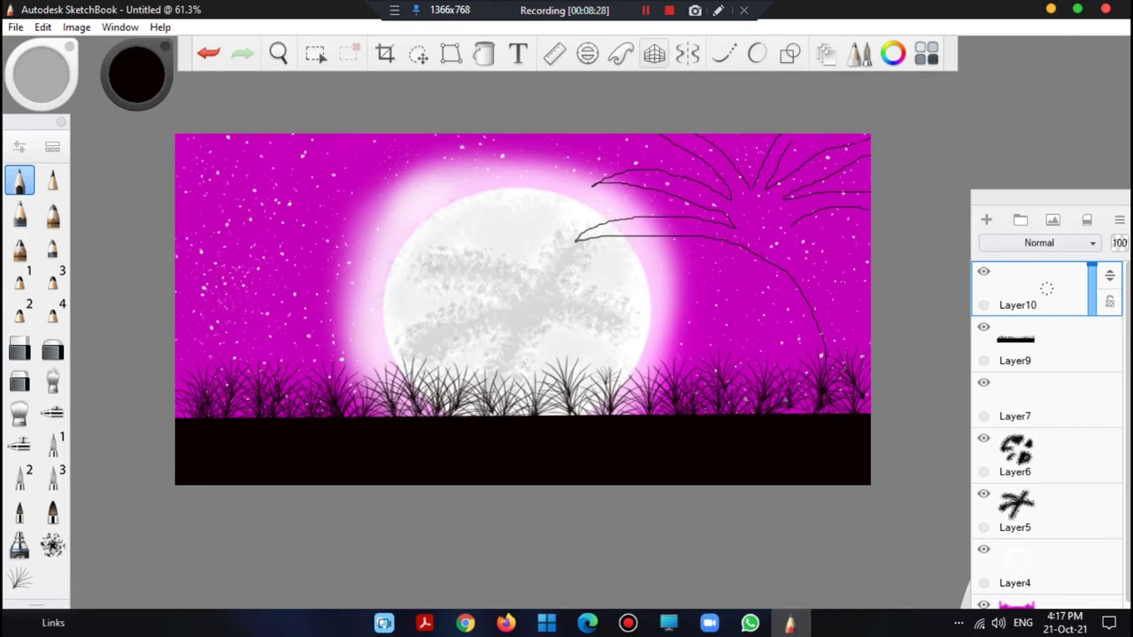
pyautogui.click(645, 11)
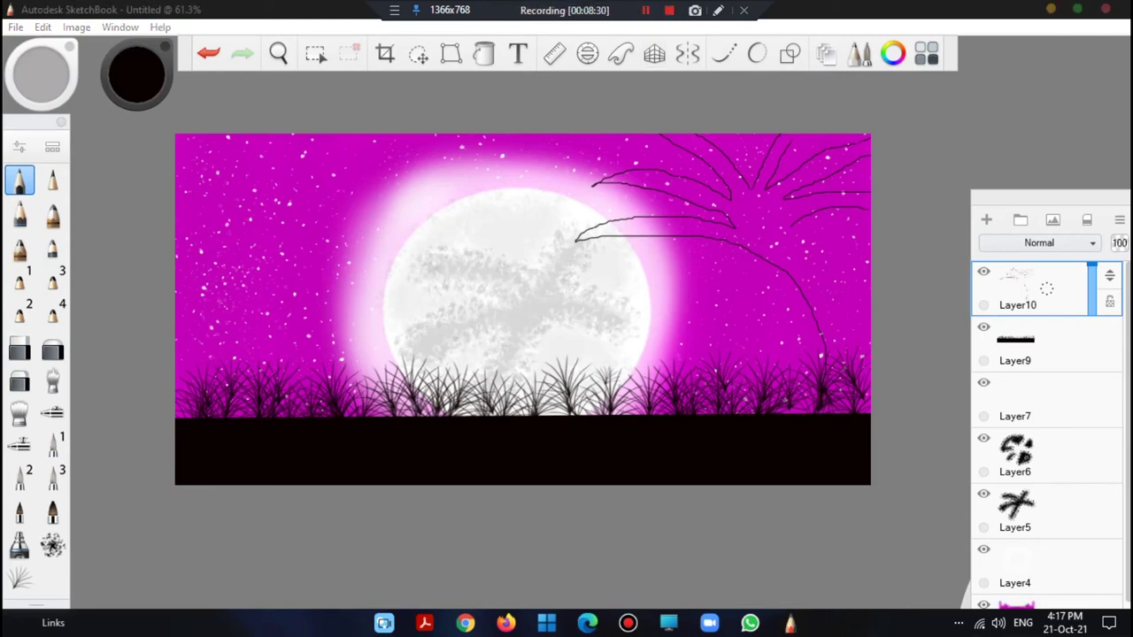
# Choose the Ball Point Pen from the Traditional brush set and set its size to 20.1.
pyautogui.click(52, 147)
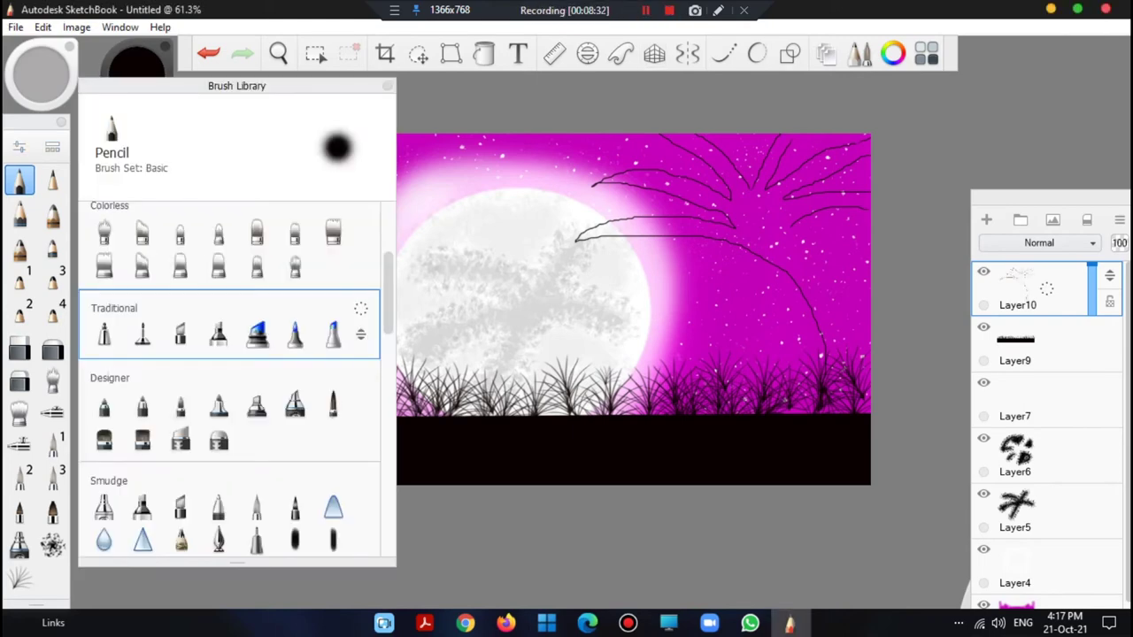
pyautogui.click(104, 333)
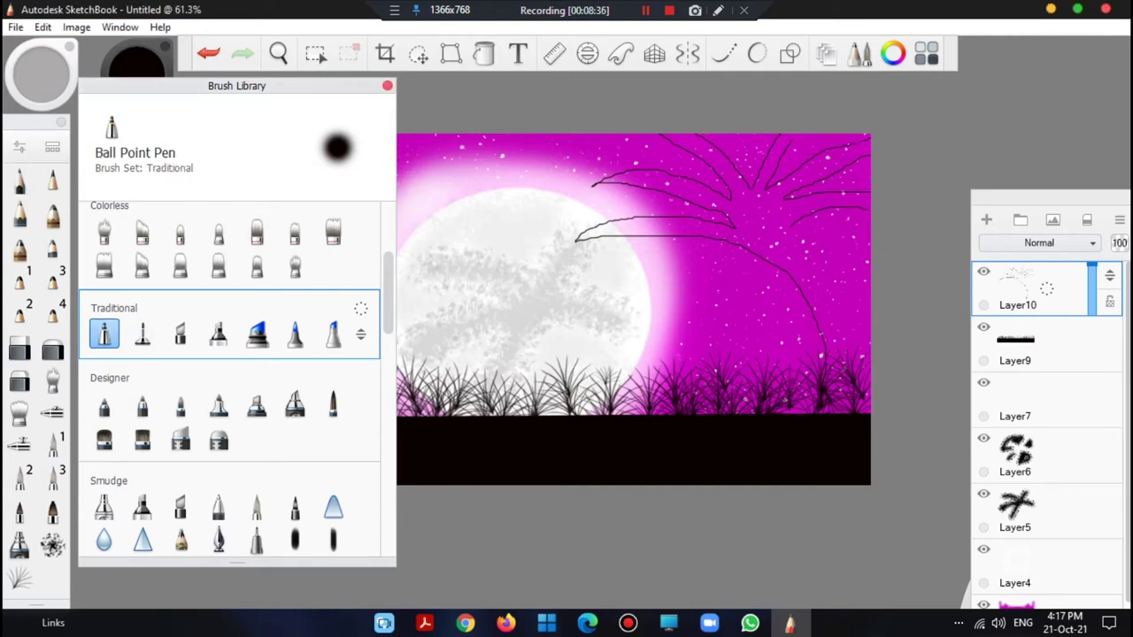
pyautogui.click(386, 85)
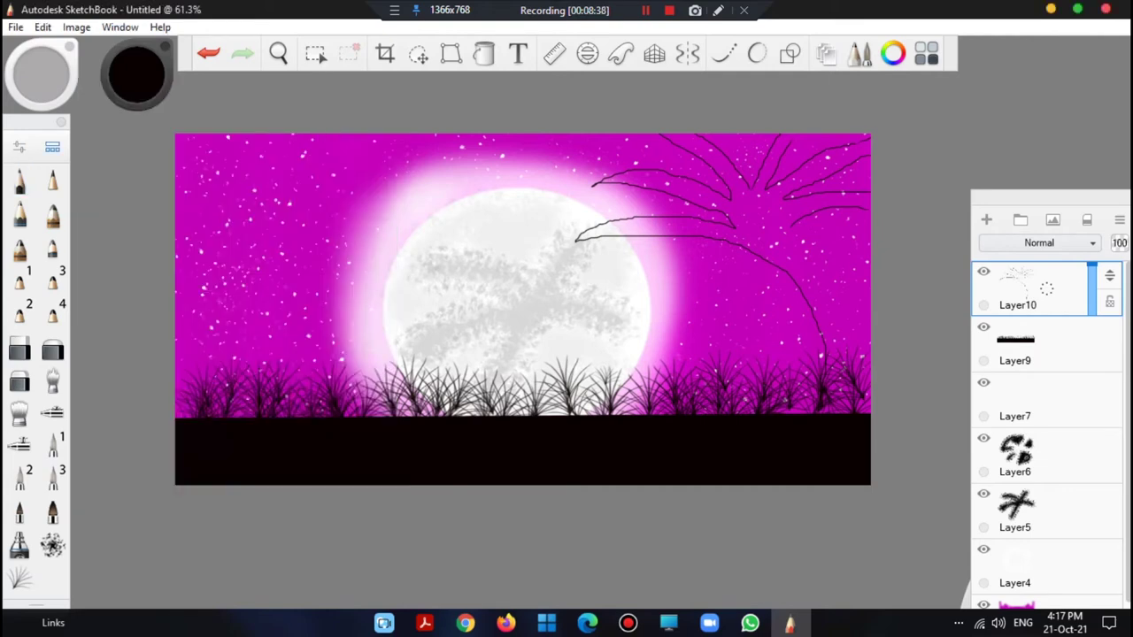
pyautogui.click(19, 146)
pyautogui.moveTo(224, 362); pyautogui.dragTo(251, 361)
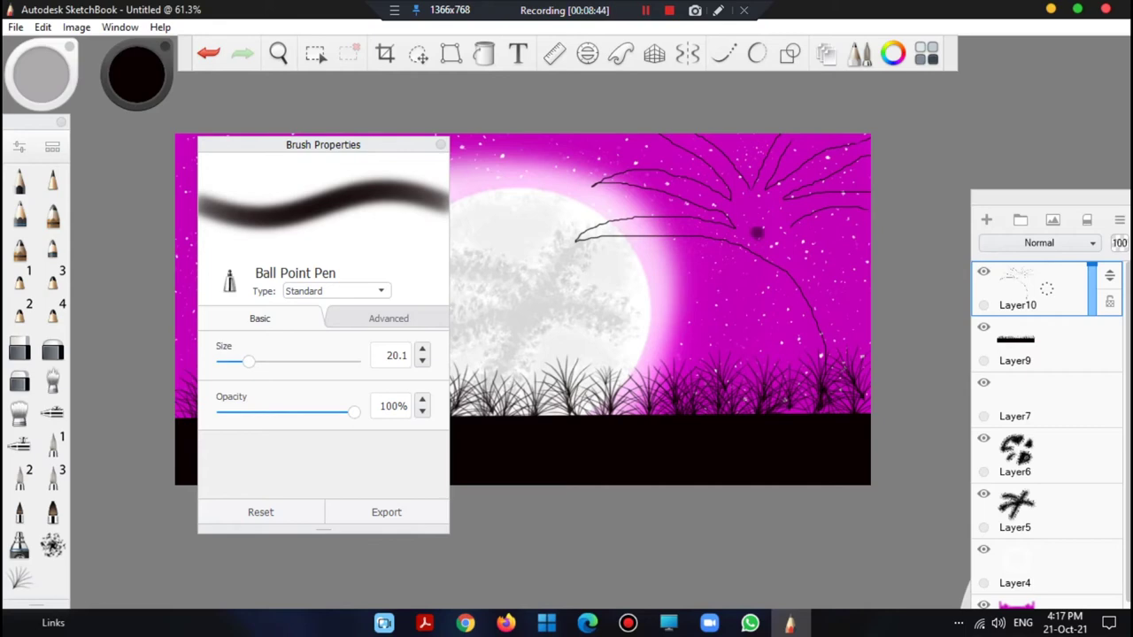
pyautogui.click(441, 145)
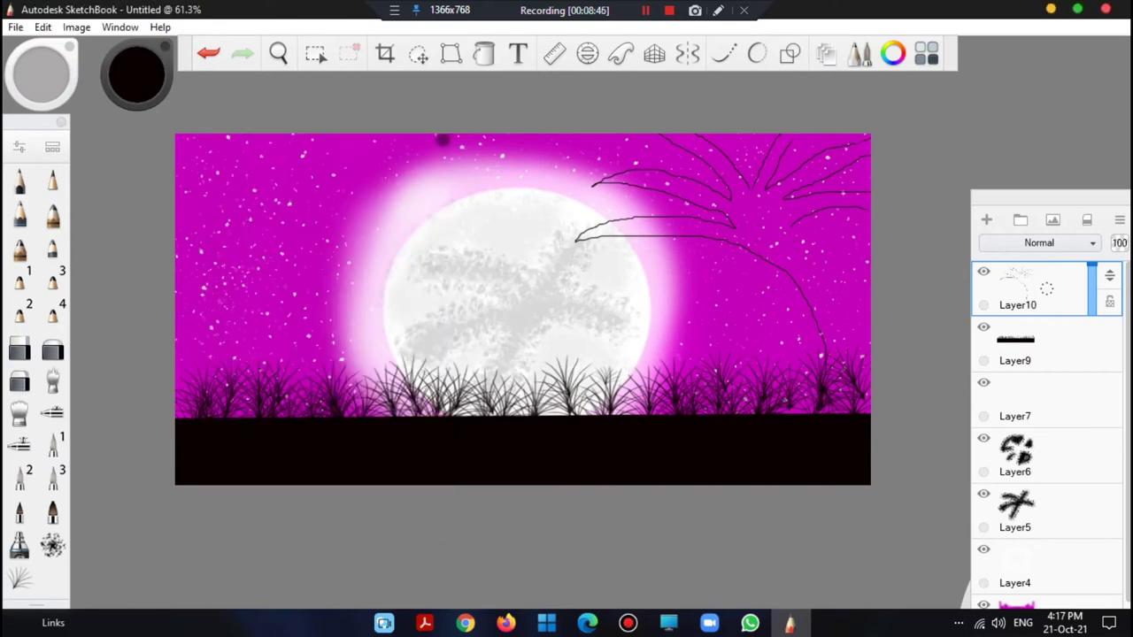
# Try black strokes over the two branches nearest the moon, undo them, and reduce the Ball Point Pen's size to 11.1.
pyautogui.click(278, 54)
pyautogui.moveTo(342, 91); pyautogui.dragTo(402, 90)
pyautogui.moveTo(574, 331); pyautogui.dragTo(286, 328)
pyautogui.click(324, 290)
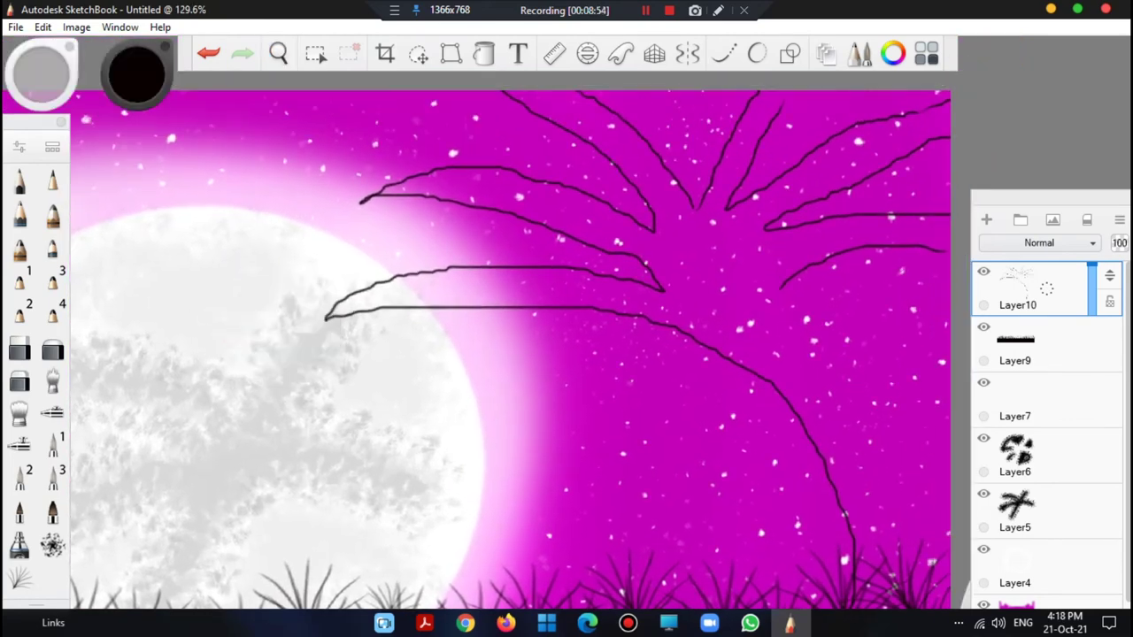
pyautogui.moveTo(326, 316)
pyautogui.mouseDown()
pyautogui.moveTo(503, 292)
pyautogui.moveTo(717, 317)
pyautogui.moveTo(668, 261)
pyautogui.moveTo(619, 231)
pyautogui.moveTo(416, 175)
pyautogui.mouseUp()
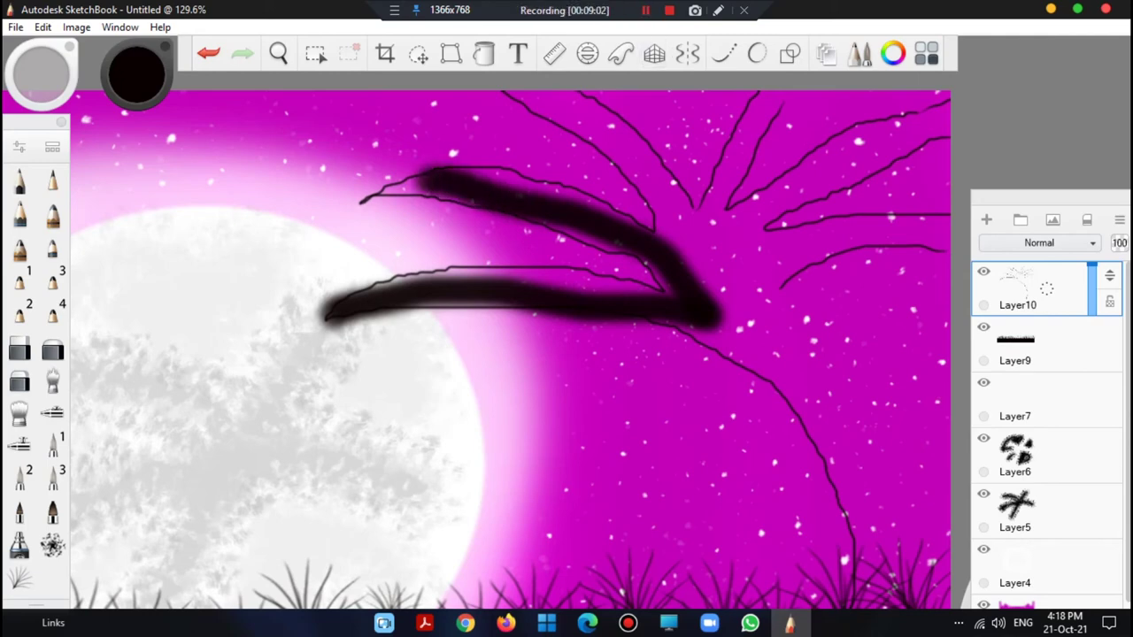
pyautogui.click(208, 53)
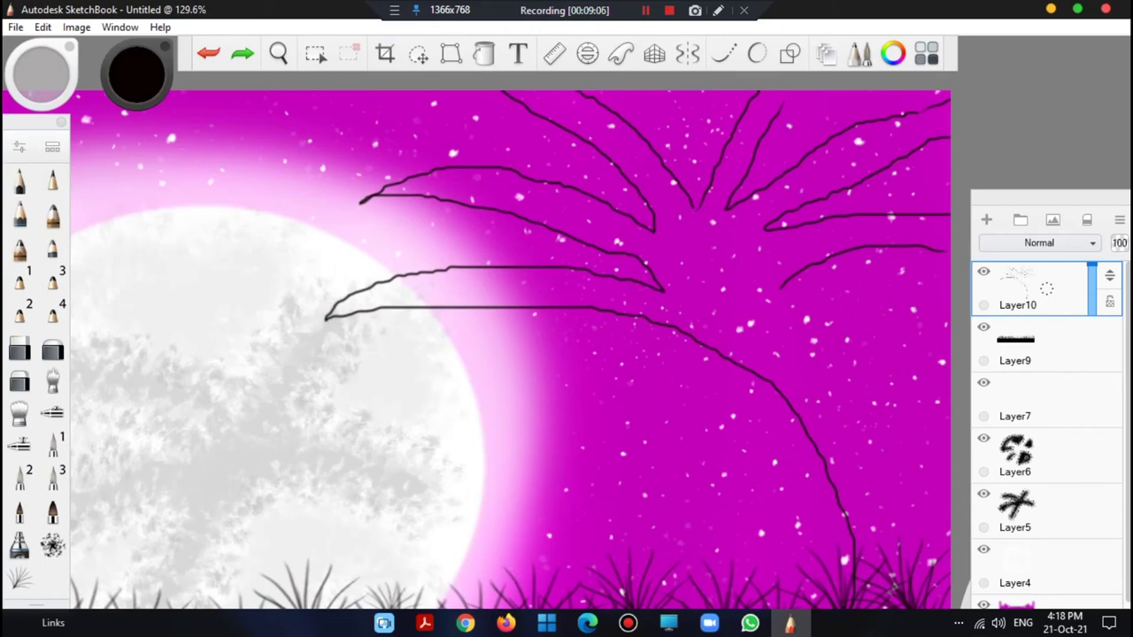
pyautogui.click(19, 147)
pyautogui.moveTo(249, 361); pyautogui.dragTo(237, 361)
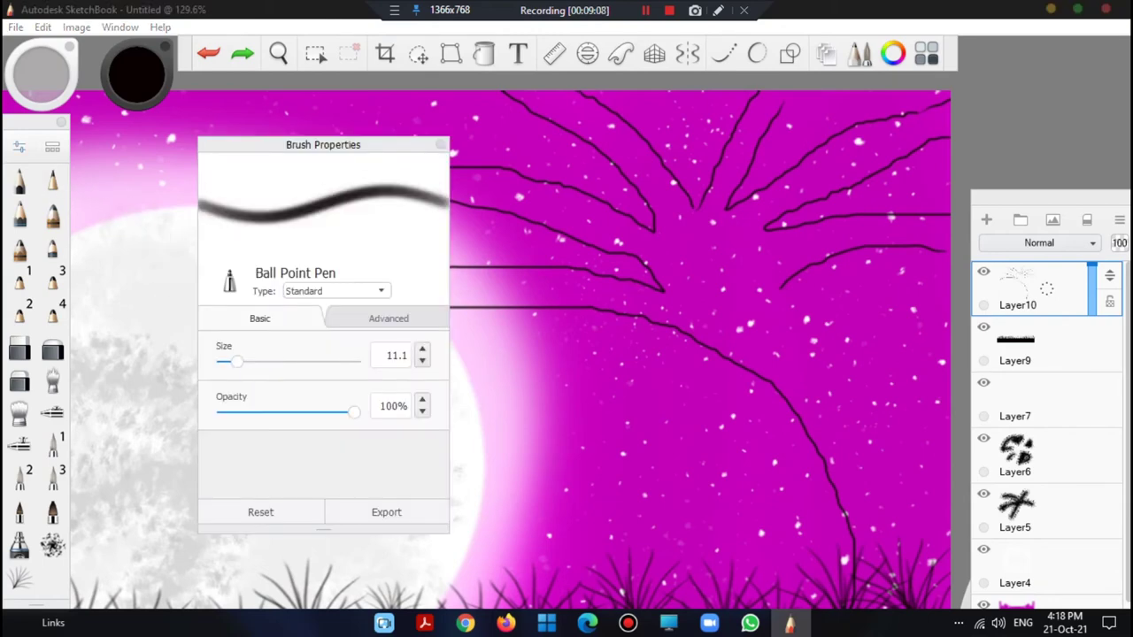
pyautogui.click(441, 145)
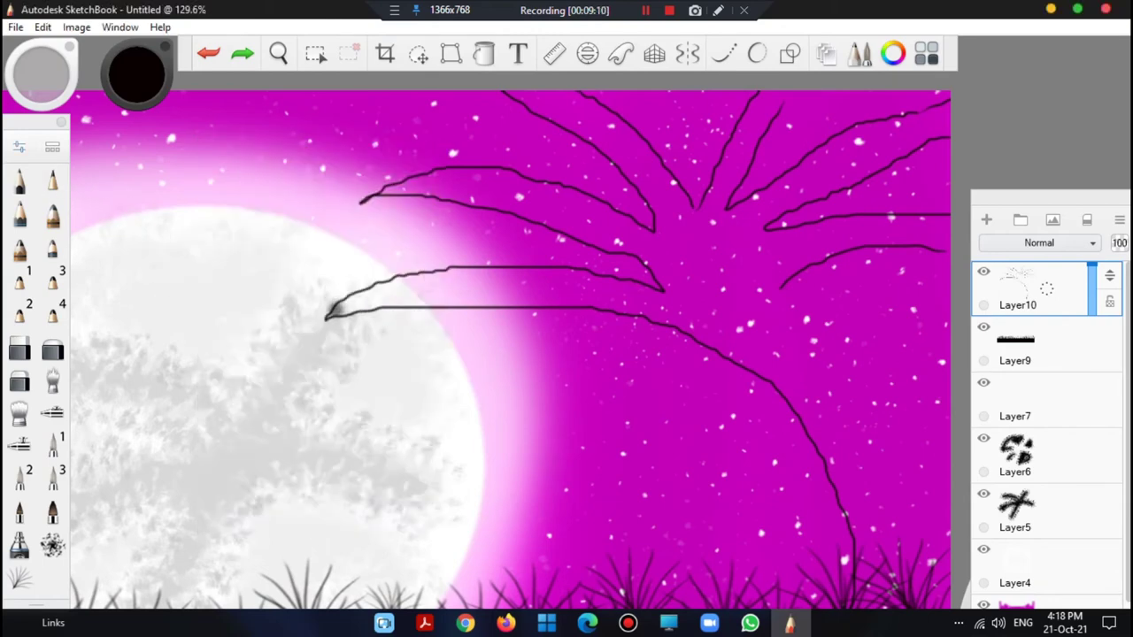
# Fill the tree's trunk and branches with solid black and trim the branch edges into tapered shapes with the eraser.
pyautogui.moveTo(328, 317)
pyautogui.mouseDown()
pyautogui.moveTo(418, 297)
pyautogui.moveTo(529, 295)
pyautogui.moveTo(312, 324)
pyautogui.moveTo(347, 301)
pyautogui.moveTo(416, 287)
pyautogui.moveTo(342, 296)
pyautogui.moveTo(443, 273)
pyautogui.moveTo(526, 273)
pyautogui.moveTo(720, 309)
pyautogui.moveTo(443, 289)
pyautogui.moveTo(644, 304)
pyautogui.moveTo(713, 331)
pyautogui.moveTo(629, 321)
pyautogui.mouseUp()
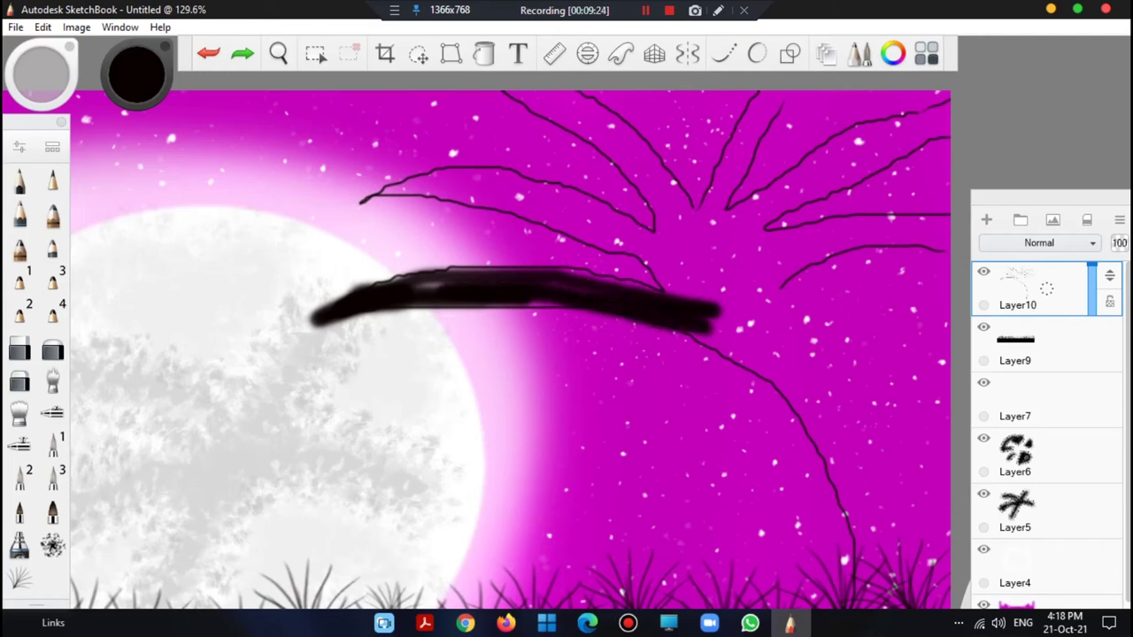
pyautogui.moveTo(455, 285)
pyautogui.mouseDown()
pyautogui.moveTo(414, 285)
pyautogui.moveTo(428, 308)
pyautogui.moveTo(557, 307)
pyautogui.mouseUp()
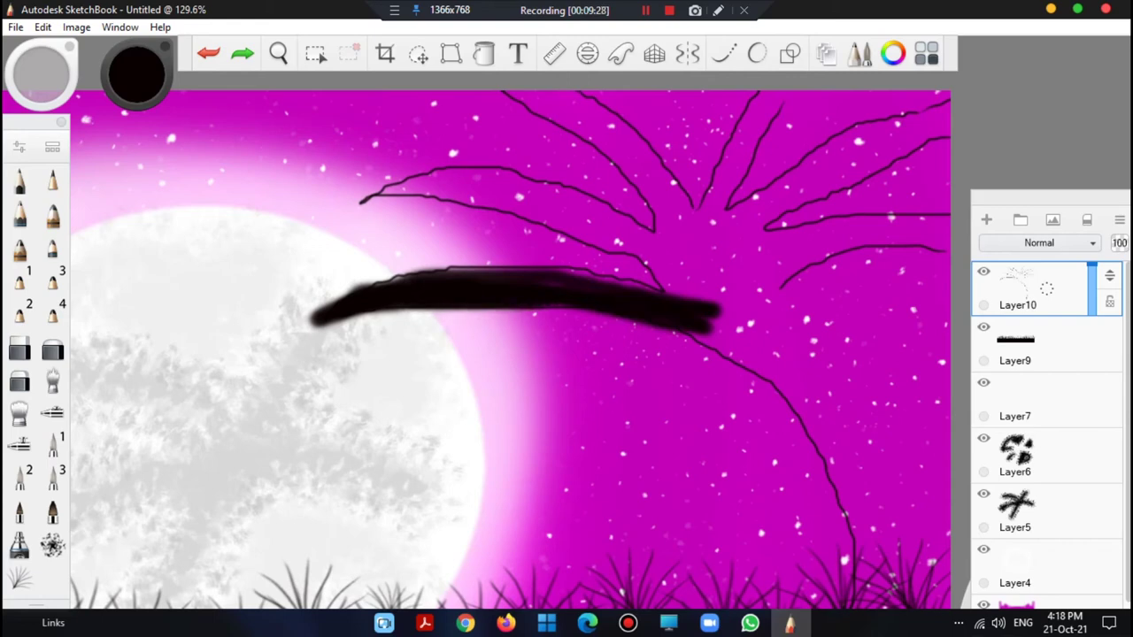
pyautogui.moveTo(682, 305)
pyautogui.mouseDown()
pyautogui.moveTo(903, 354)
pyautogui.moveTo(947, 403)
pyautogui.moveTo(938, 336)
pyautogui.moveTo(934, 461)
pyautogui.moveTo(907, 329)
pyautogui.moveTo(943, 536)
pyautogui.moveTo(920, 500)
pyautogui.moveTo(921, 292)
pyautogui.moveTo(944, 407)
pyautogui.moveTo(946, 593)
pyautogui.moveTo(938, 575)
pyautogui.moveTo(931, 598)
pyautogui.moveTo(910, 566)
pyautogui.moveTo(851, 605)
pyautogui.moveTo(861, 524)
pyautogui.moveTo(855, 590)
pyautogui.moveTo(890, 531)
pyautogui.moveTo(896, 602)
pyautogui.moveTo(907, 527)
pyautogui.moveTo(889, 469)
pyautogui.moveTo(902, 354)
pyautogui.moveTo(889, 416)
pyautogui.moveTo(907, 274)
pyautogui.moveTo(938, 249)
pyautogui.moveTo(819, 271)
pyautogui.moveTo(763, 301)
pyautogui.moveTo(790, 270)
pyautogui.moveTo(851, 241)
pyautogui.moveTo(949, 240)
pyautogui.moveTo(814, 219)
pyautogui.moveTo(749, 236)
pyautogui.moveTo(903, 235)
pyautogui.moveTo(949, 221)
pyautogui.moveTo(892, 214)
pyautogui.moveTo(763, 280)
pyautogui.moveTo(940, 250)
pyautogui.mouseUp()
pyautogui.moveTo(839, 231); pyautogui.dragTo(784, 225)
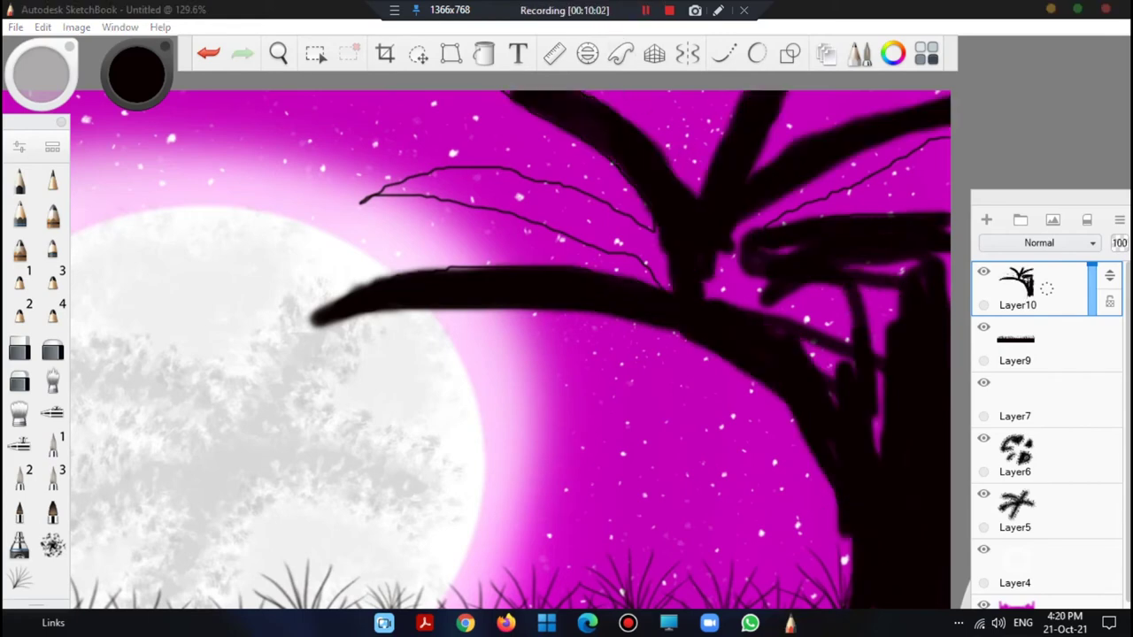
pyautogui.moveTo(879, 409)
pyautogui.mouseDown()
pyautogui.moveTo(880, 351)
pyautogui.moveTo(874, 429)
pyautogui.mouseUp()
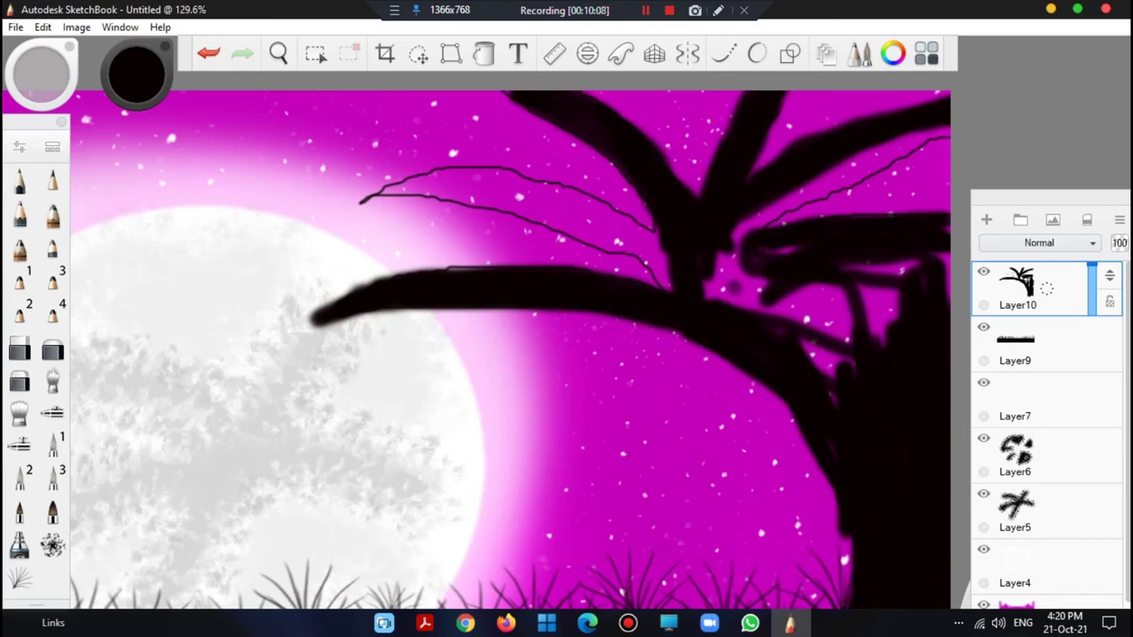
pyautogui.moveTo(734, 285); pyautogui.dragTo(801, 314)
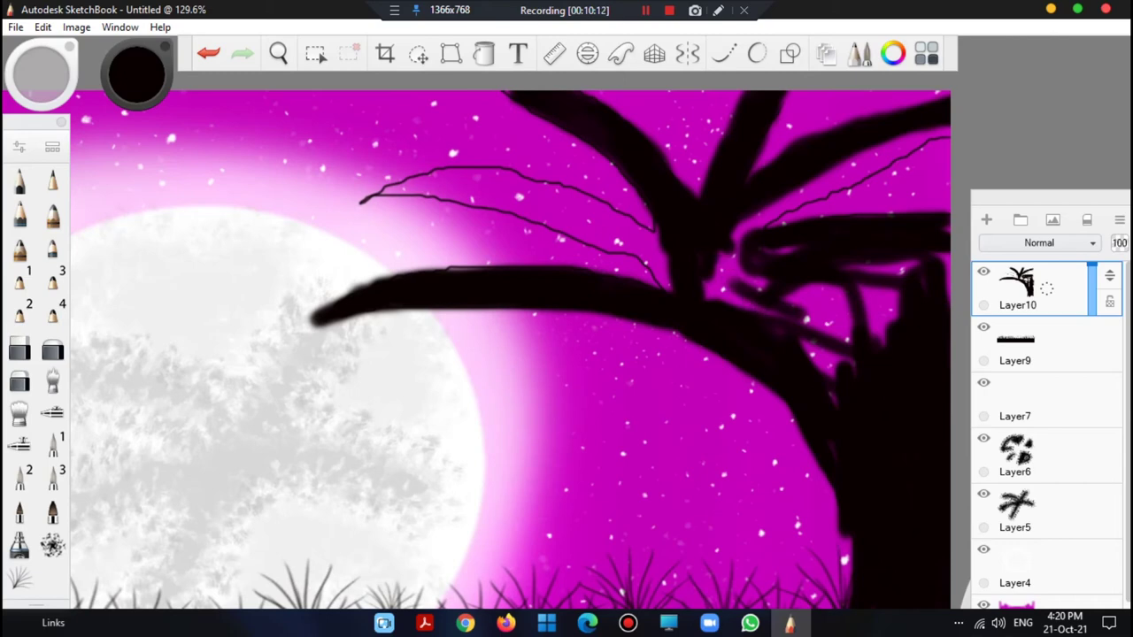
pyautogui.moveTo(284, 171); pyautogui.dragTo(370, 144)
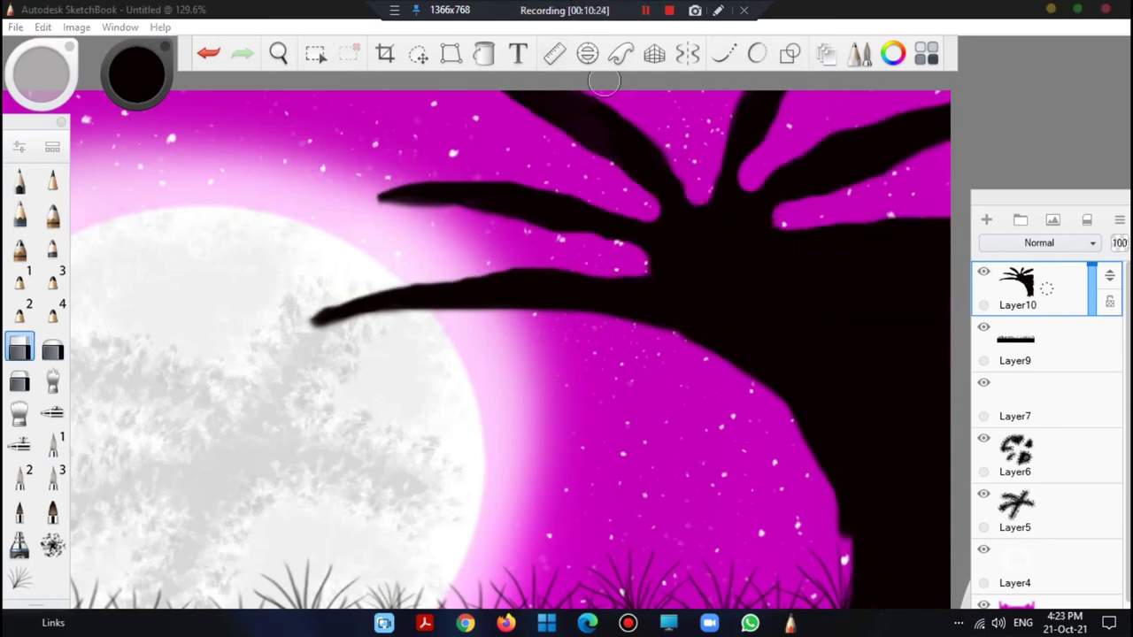
# Choose the Charcoal brush from the Texture brush set with the whole painting in view.
pyautogui.click(278, 54)
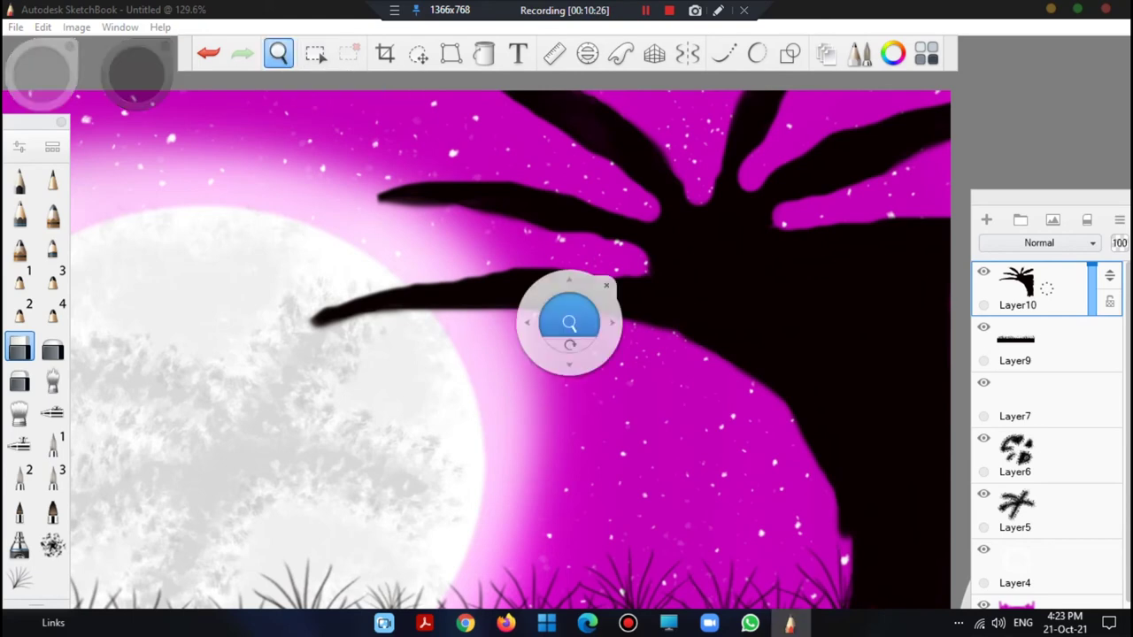
pyautogui.moveTo(369, 94); pyautogui.dragTo(345, 120)
pyautogui.moveTo(498, 259); pyautogui.dragTo(715, 299)
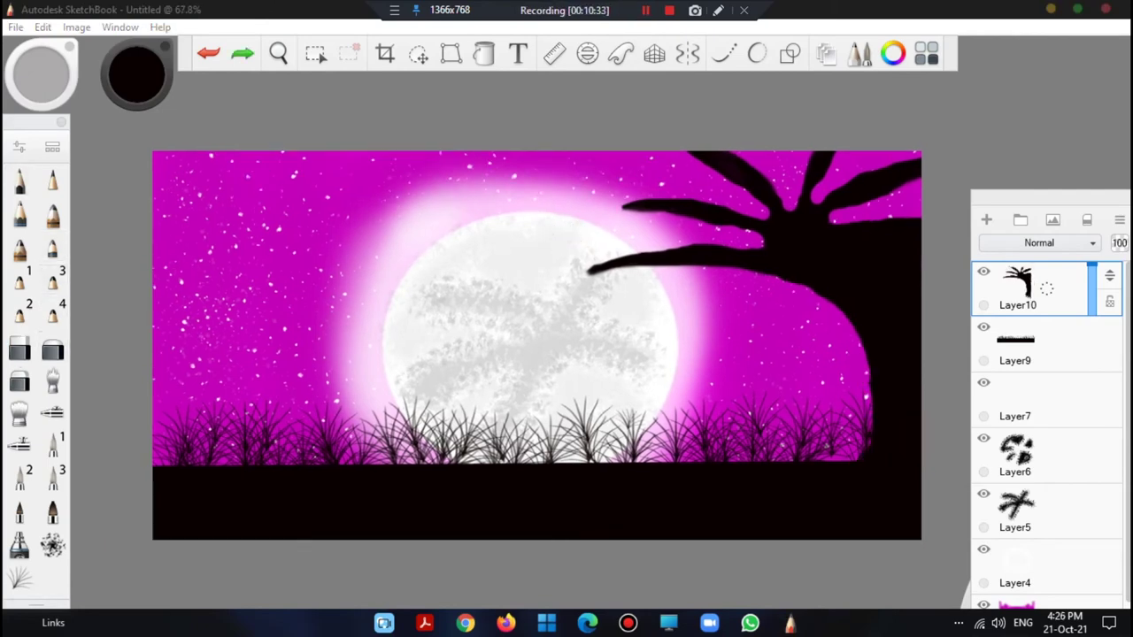
pyautogui.click(53, 146)
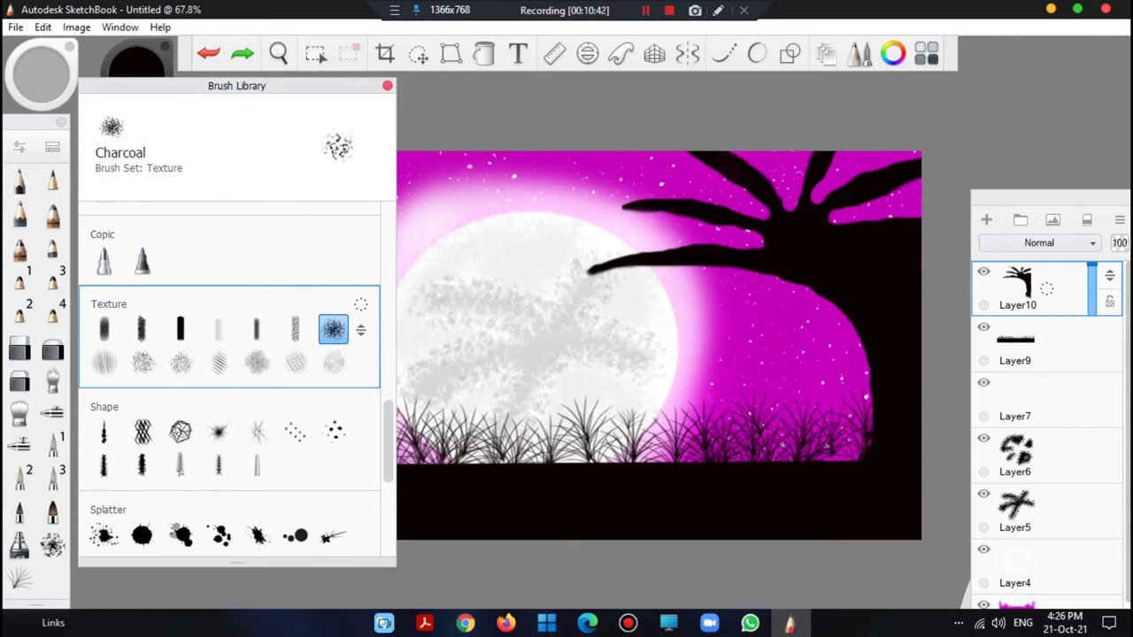
pyautogui.click(388, 86)
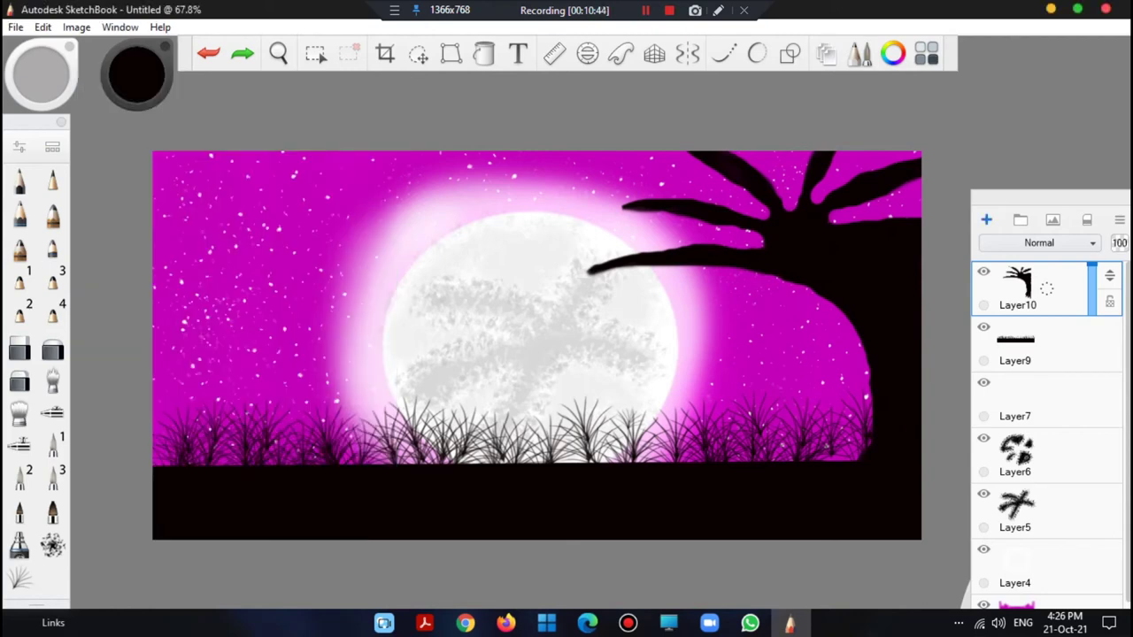
# Add a new layer and stipple black Charcoal foliage around the tree's branch tips and between the upper branches.
pyautogui.click(986, 218)
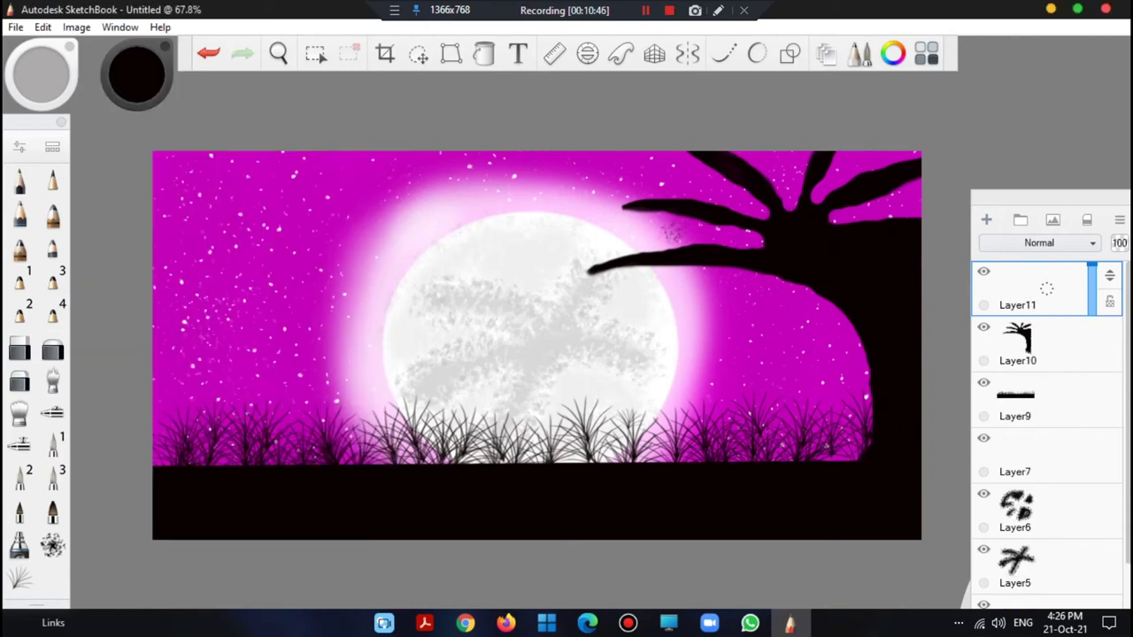
pyautogui.moveTo(611, 253)
pyautogui.mouseDown()
pyautogui.moveTo(595, 259)
pyautogui.moveTo(588, 284)
pyautogui.moveTo(597, 265)
pyautogui.moveTo(620, 282)
pyautogui.moveTo(636, 268)
pyautogui.moveTo(639, 281)
pyautogui.moveTo(681, 301)
pyautogui.moveTo(624, 256)
pyautogui.moveTo(659, 292)
pyautogui.moveTo(648, 218)
pyautogui.moveTo(666, 190)
pyautogui.moveTo(646, 177)
pyautogui.moveTo(616, 190)
pyautogui.moveTo(629, 186)
pyautogui.moveTo(673, 221)
pyautogui.moveTo(695, 193)
pyautogui.moveTo(704, 232)
pyautogui.mouseUp()
pyautogui.moveTo(700, 164)
pyautogui.mouseDown()
pyautogui.moveTo(721, 186)
pyautogui.moveTo(770, 161)
pyautogui.moveTo(748, 159)
pyautogui.moveTo(828, 182)
pyautogui.mouseUp()
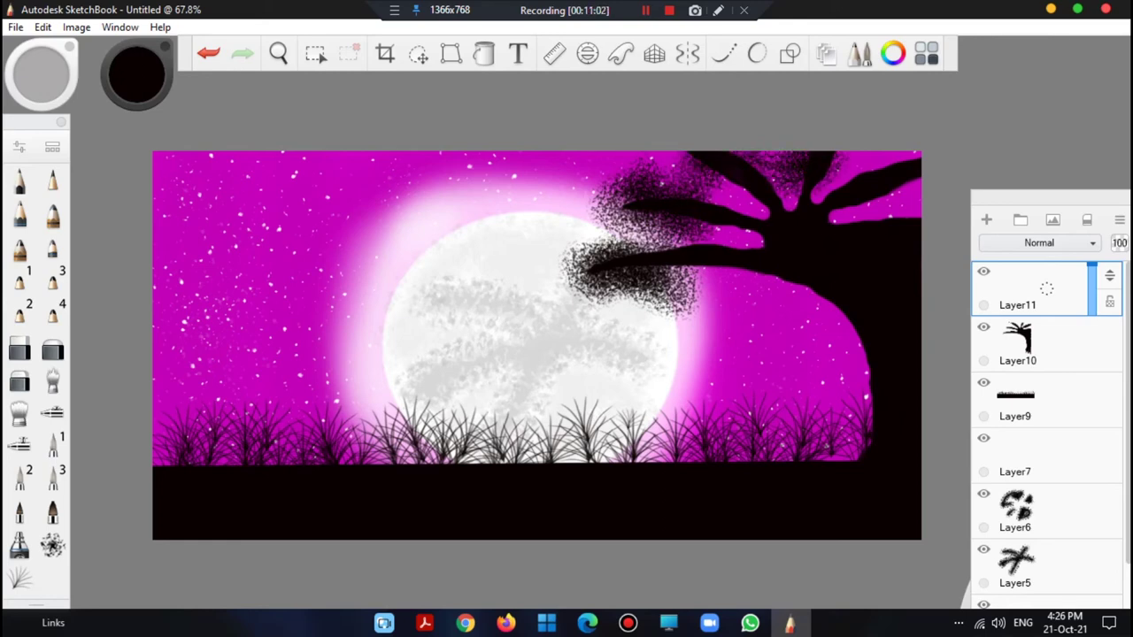
pyautogui.moveTo(726, 185); pyautogui.dragTo(748, 202)
pyautogui.moveTo(890, 162)
pyautogui.mouseDown()
pyautogui.moveTo(910, 162)
pyautogui.moveTo(914, 190)
pyautogui.moveTo(883, 202)
pyautogui.mouseUp()
pyautogui.moveTo(850, 161); pyautogui.dragTo(867, 177)
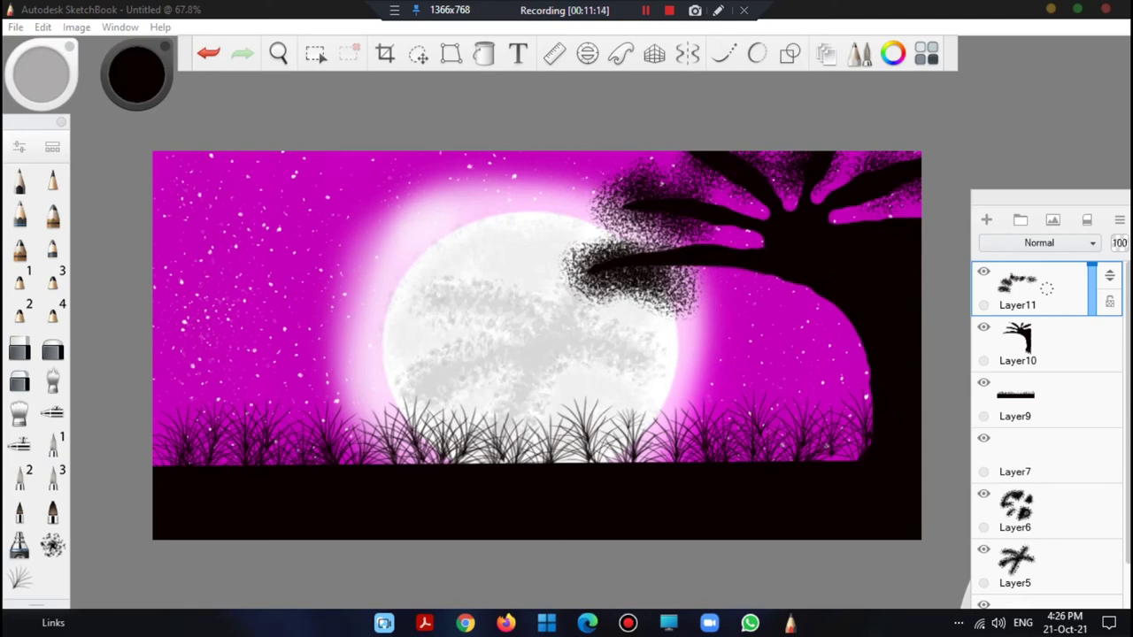
# Add another layer above the foliage and choose the rectangle shape for drawing beneath the tree's lowest branch.
pyautogui.click(790, 54)
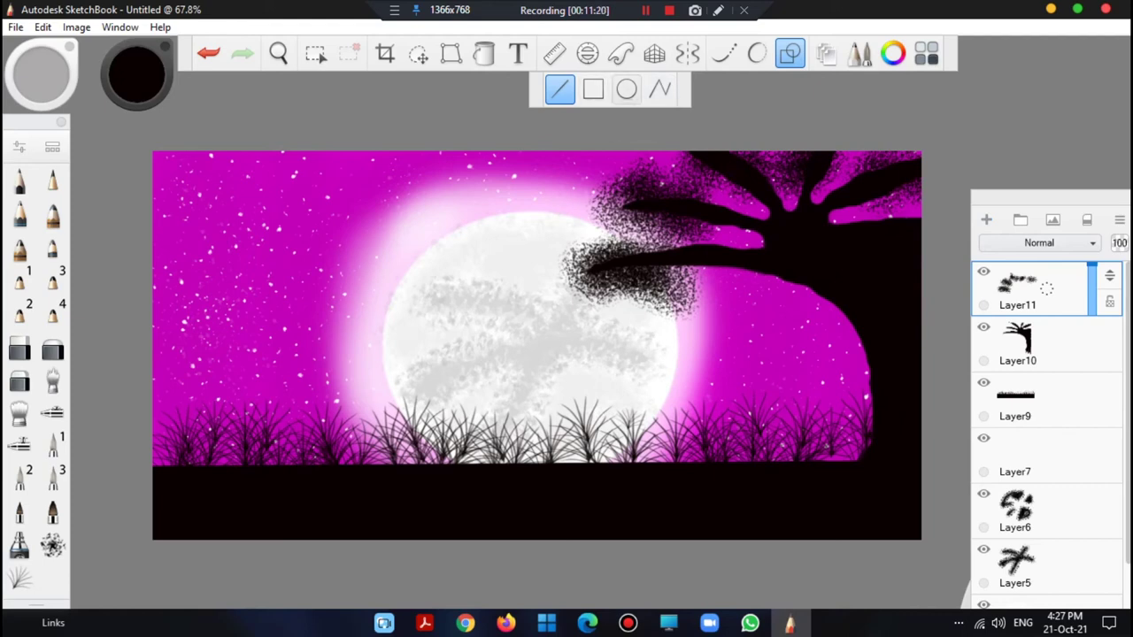
pyautogui.hotkey('ctrl', 'shift', 'n')
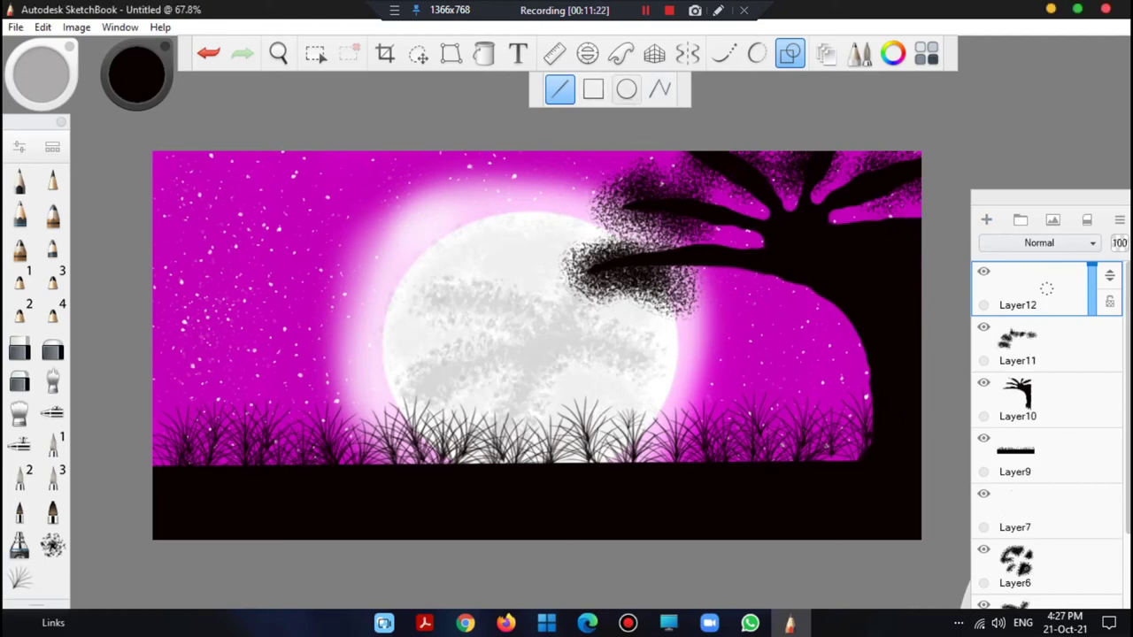
pyautogui.click(278, 53)
pyautogui.moveTo(341, 90); pyautogui.dragTo(362, 58)
pyautogui.moveTo(516, 237); pyautogui.dragTo(303, 190)
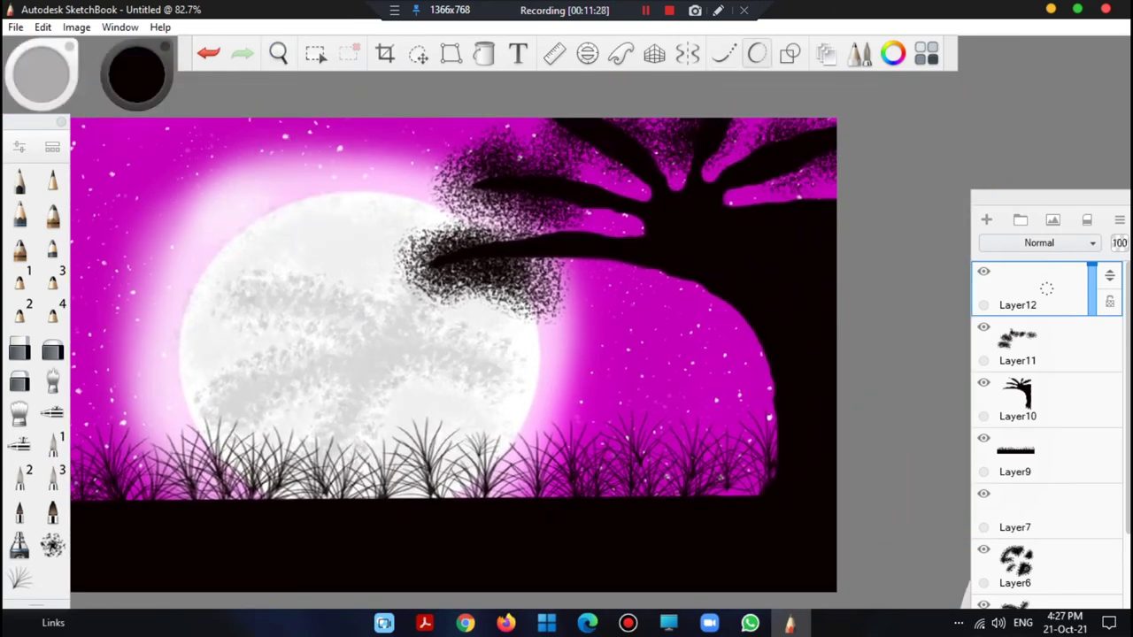
pyautogui.click(789, 53)
pyautogui.click(593, 88)
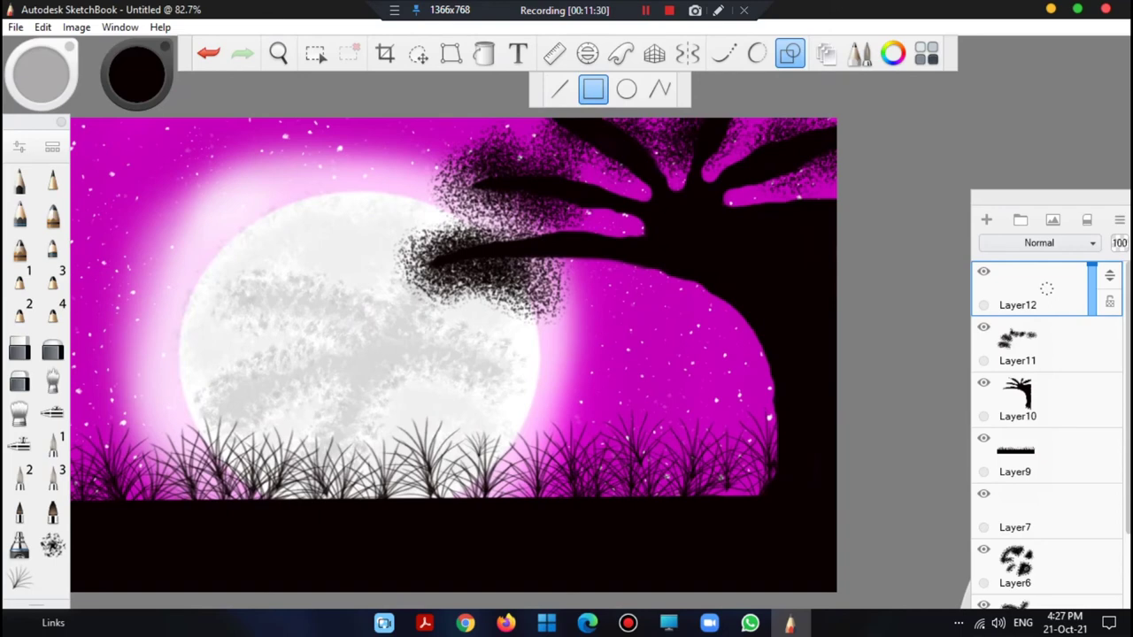
# Undo a trial Charcoal rectangle and draw a tall, narrow Pencil rectangle from the lowest branch down into the grass.
pyautogui.moveTo(643, 306)
pyautogui.mouseDown()
pyautogui.moveTo(677, 354)
pyautogui.moveTo(715, 457)
pyautogui.mouseUp()
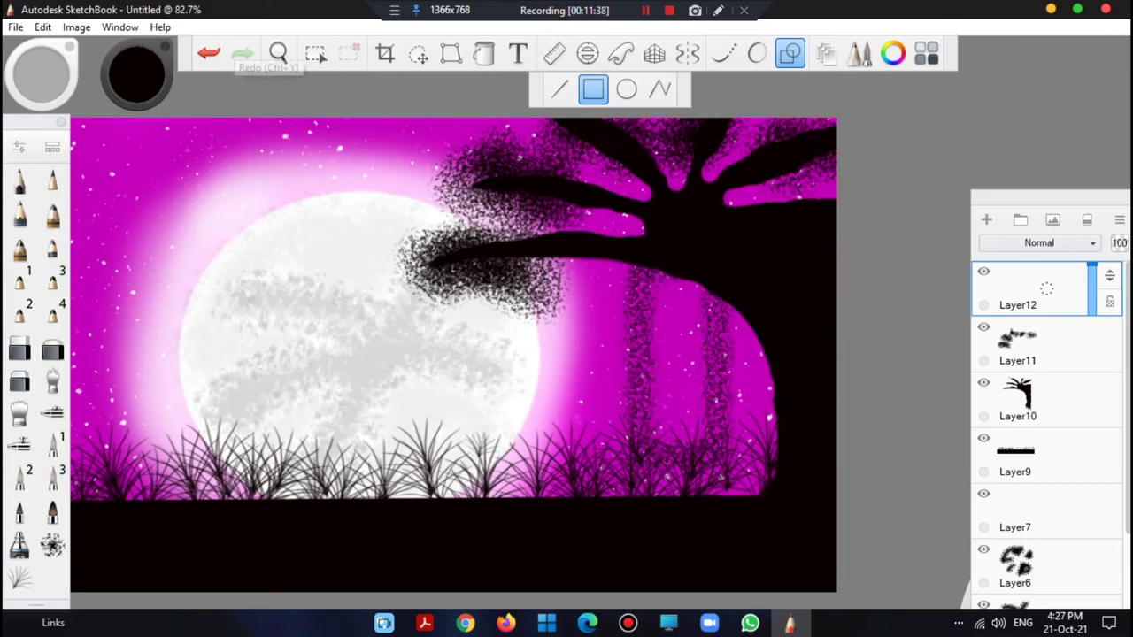
pyautogui.click(209, 53)
pyautogui.click(20, 180)
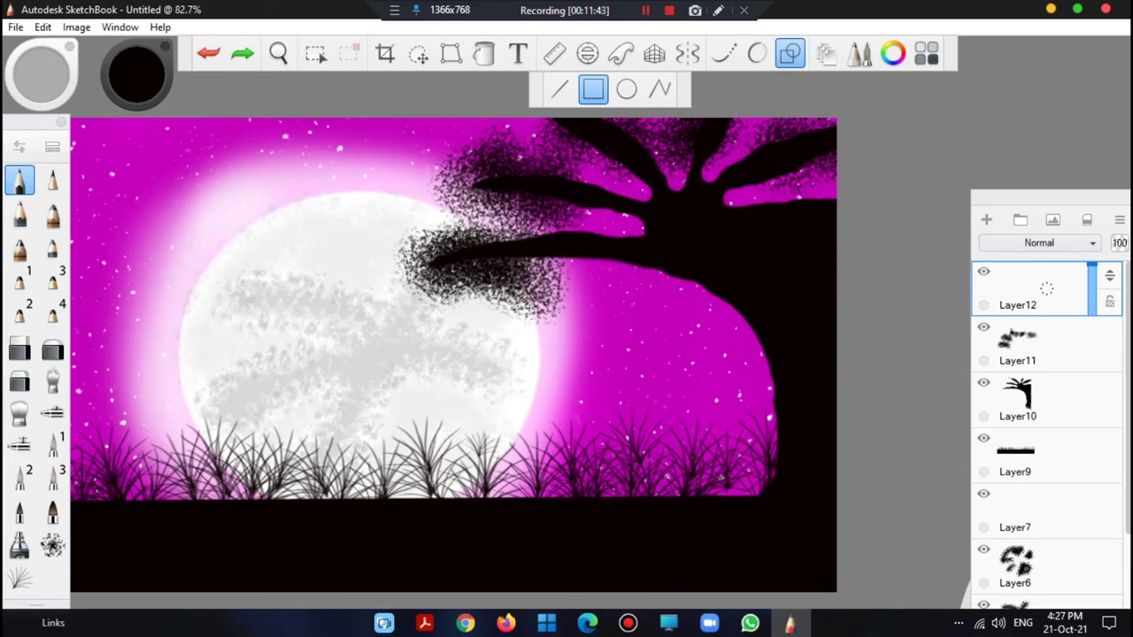
pyautogui.moveTo(668, 292)
pyautogui.mouseDown()
pyautogui.moveTo(705, 324)
pyautogui.moveTo(726, 463)
pyautogui.mouseUp()
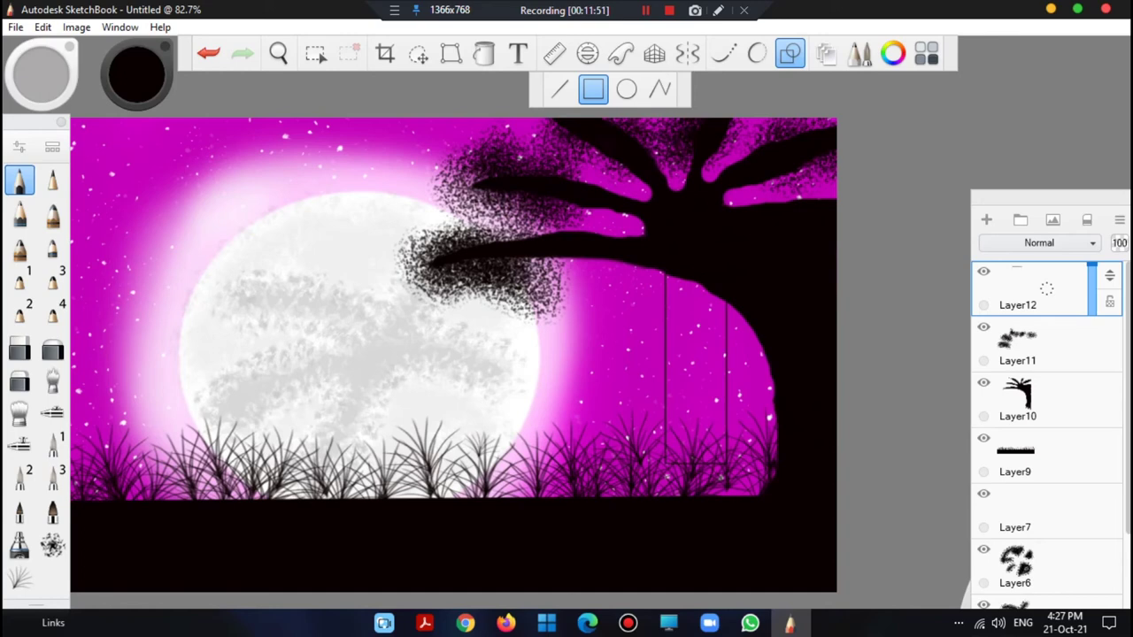
# Try a slanted freehand Pencil stroke through the rectangle's lower left corner and undo it.
pyautogui.click(278, 53)
pyautogui.moveTo(339, 106); pyautogui.dragTo(407, 90)
pyautogui.moveTo(596, 314); pyautogui.dragTo(403, 226)
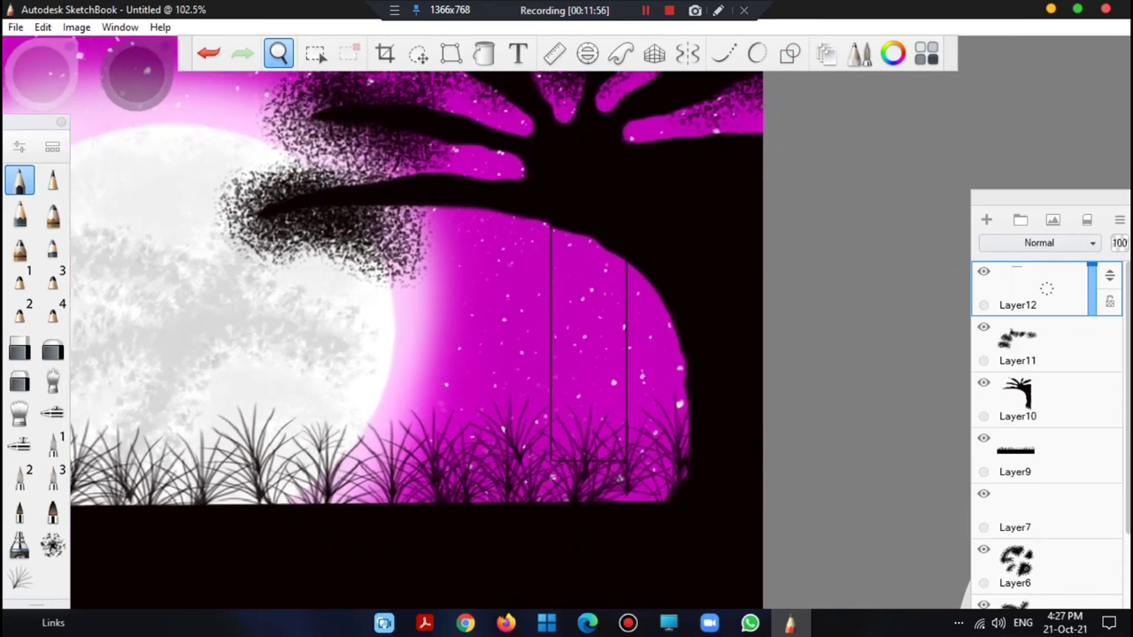
pyautogui.moveTo(303, 265); pyautogui.dragTo(444, 220)
pyautogui.moveTo(463, 265); pyautogui.dragTo(447, 242)
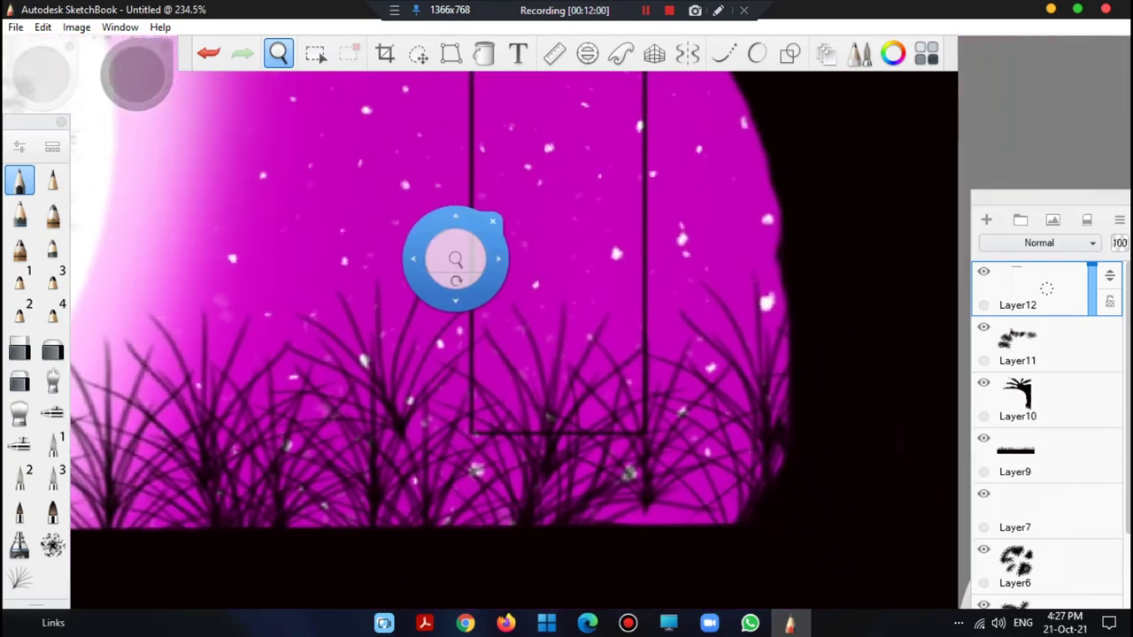
pyautogui.click(493, 221)
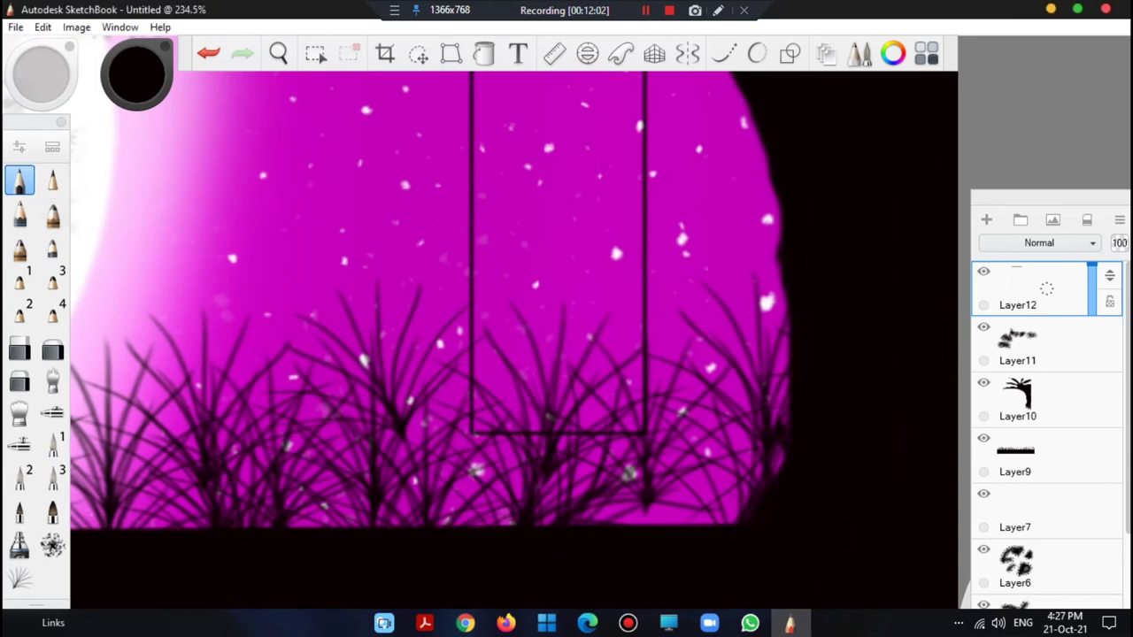
pyautogui.moveTo(491, 379); pyautogui.dragTo(460, 451)
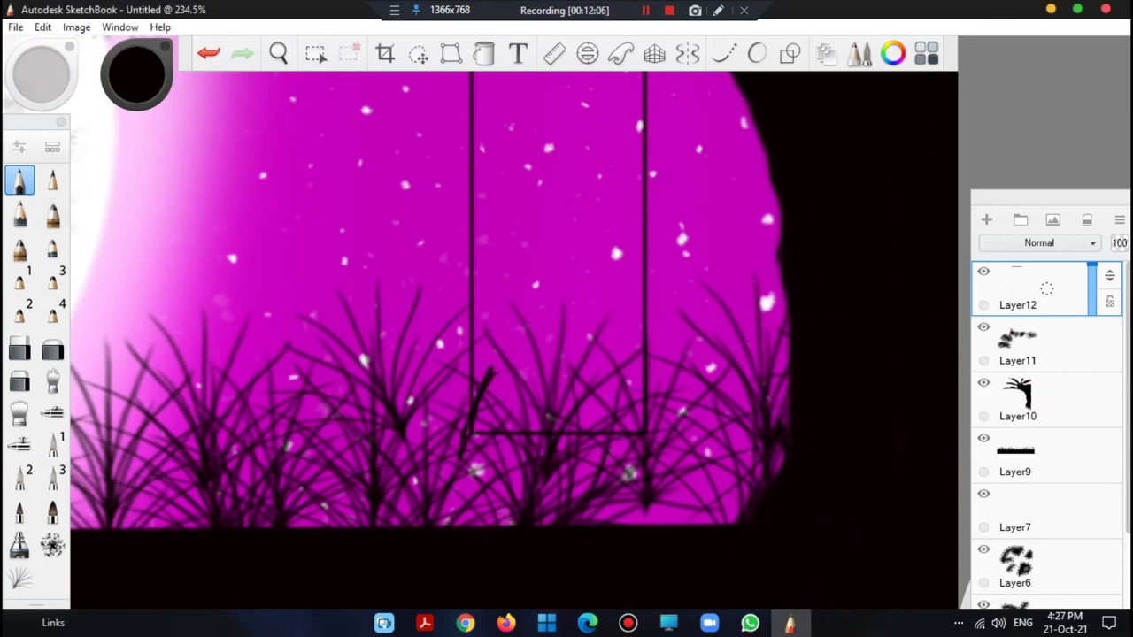
pyautogui.click(208, 53)
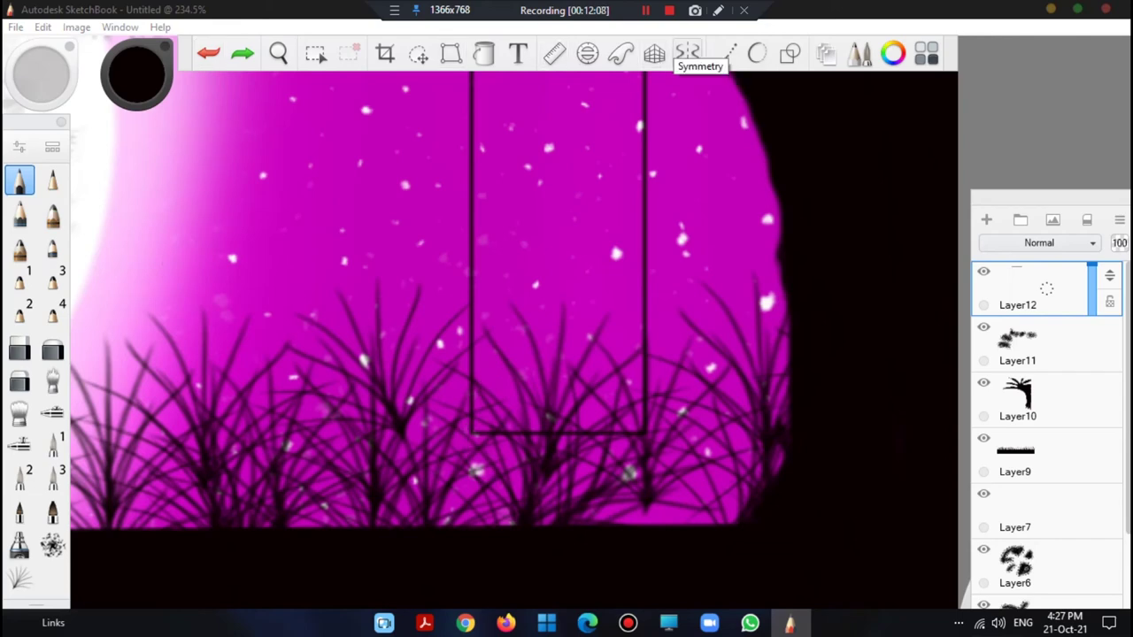
# Draw straight Pencil lines slanting through both lower corners and connect them above and below into a trapezoidal swing seat.
pyautogui.click(789, 53)
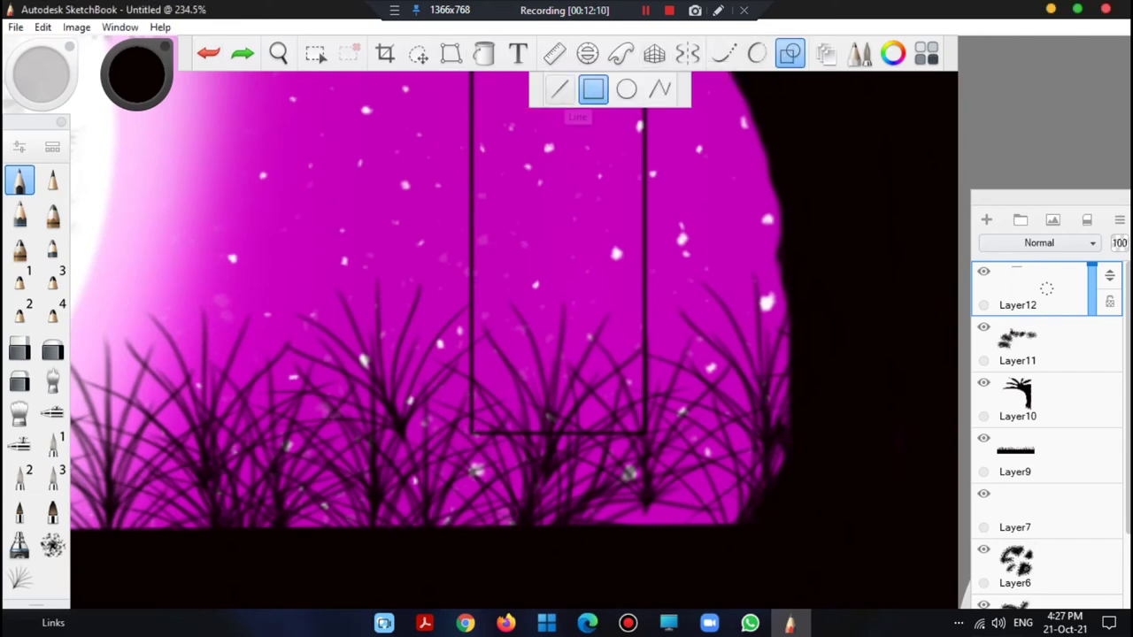
pyautogui.click(559, 89)
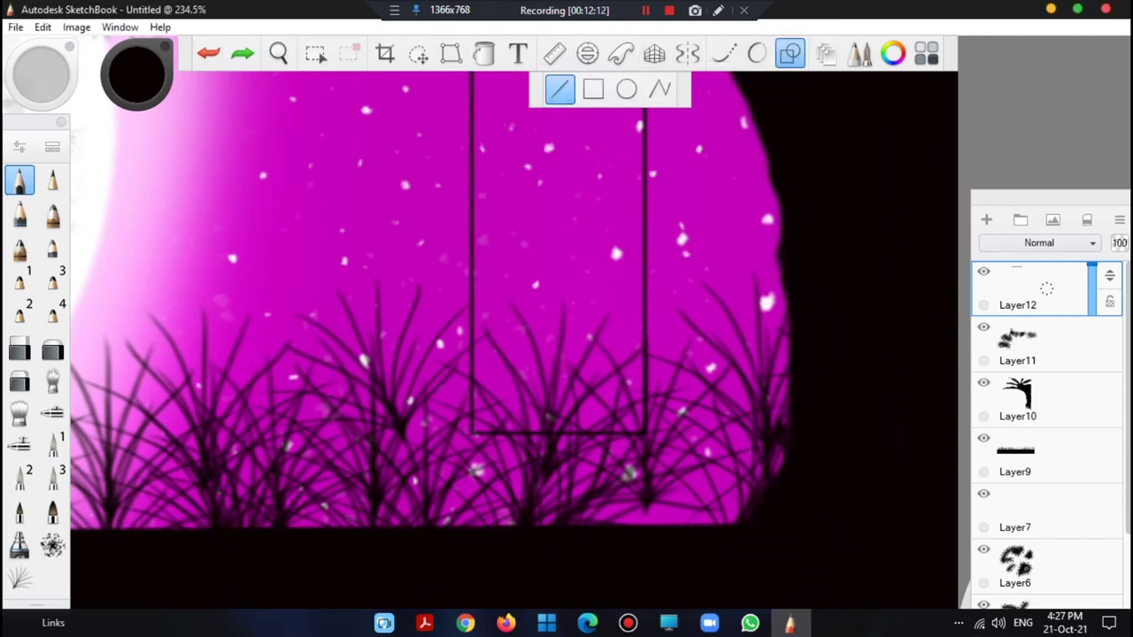
pyautogui.moveTo(484, 396); pyautogui.dragTo(476, 435)
pyautogui.moveTo(457, 485); pyautogui.dragTo(457, 487)
pyautogui.moveTo(620, 396); pyautogui.dragTo(653, 475)
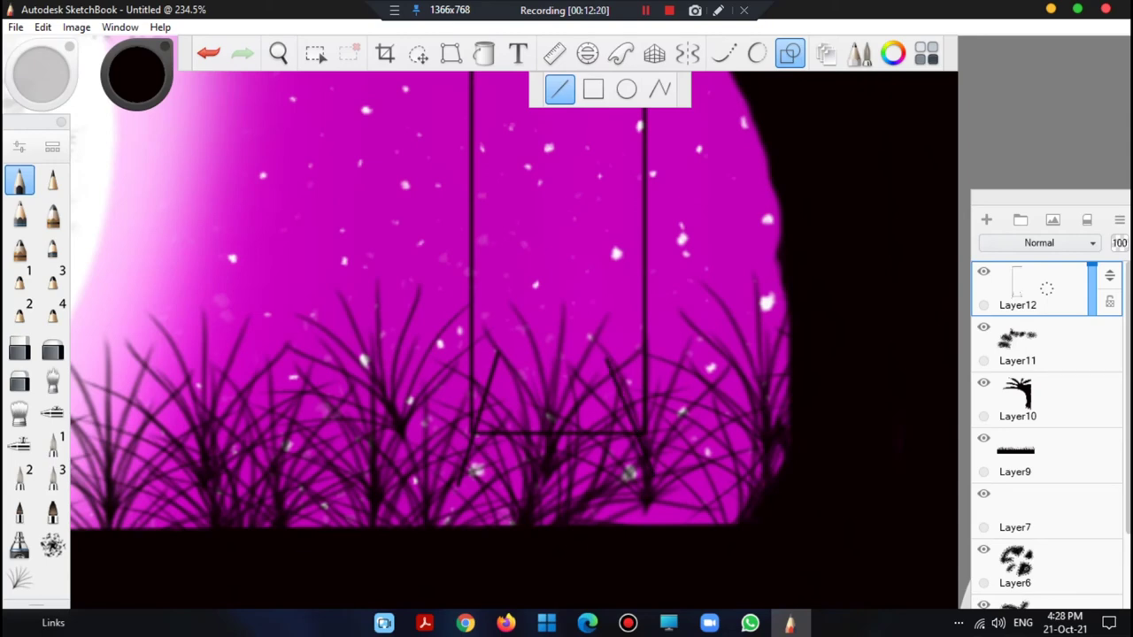
pyautogui.moveTo(572, 485); pyautogui.dragTo(653, 475)
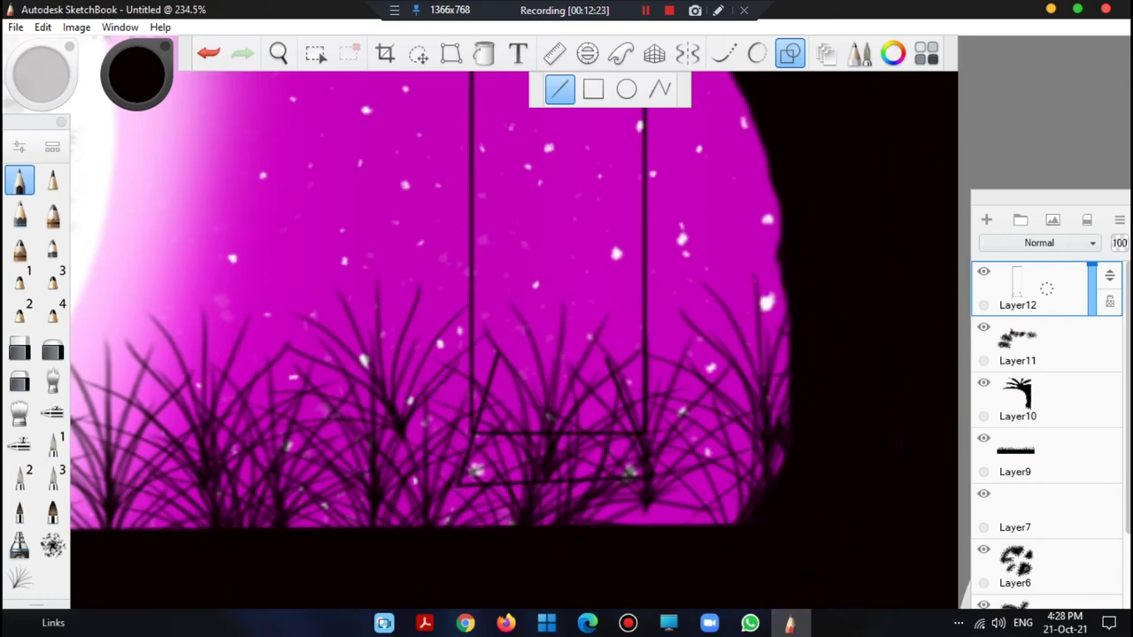
pyautogui.moveTo(549, 376); pyautogui.dragTo(614, 376)
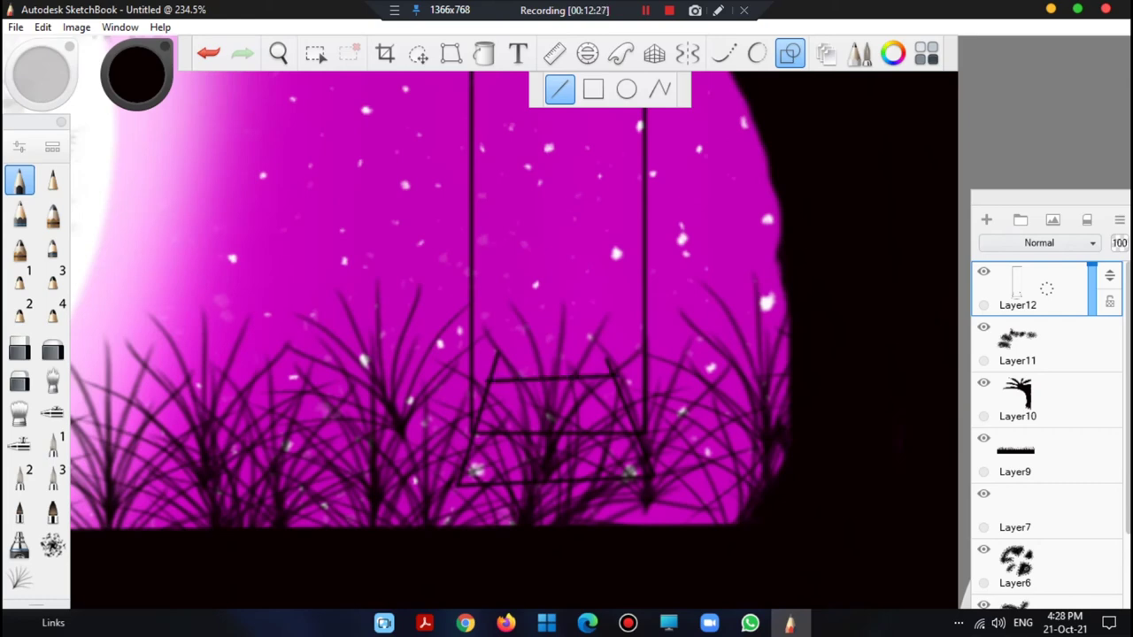
# Erase the line ends sticking out above the swing seat's upper edge, with the straight-line shape turned off.
pyautogui.click(19, 347)
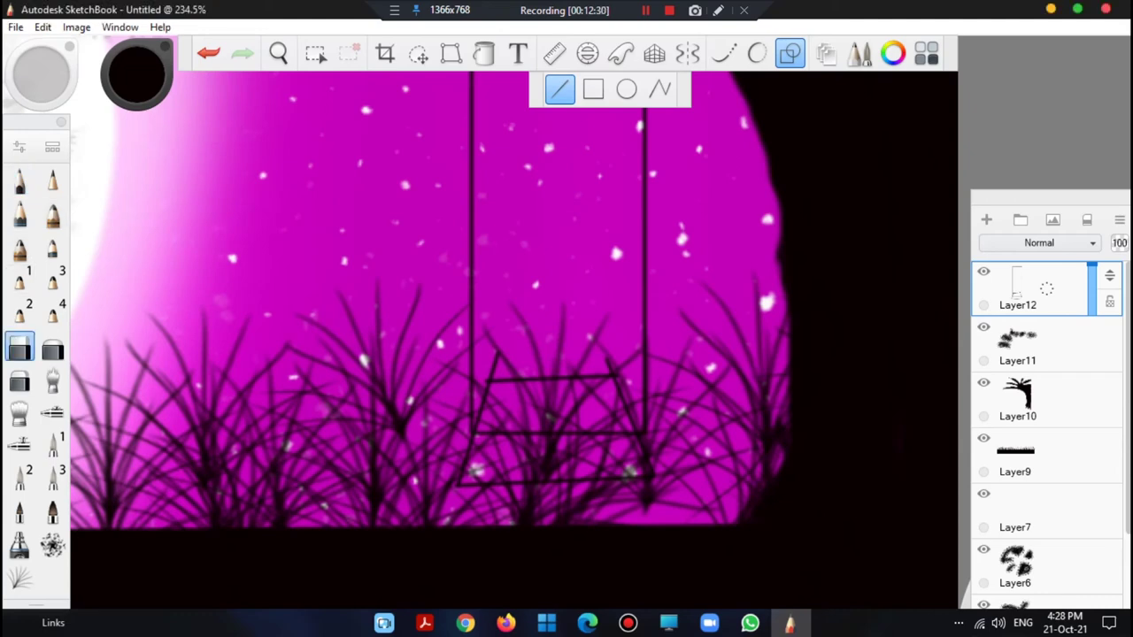
pyautogui.moveTo(494, 356); pyautogui.dragTo(509, 383)
pyautogui.click(209, 53)
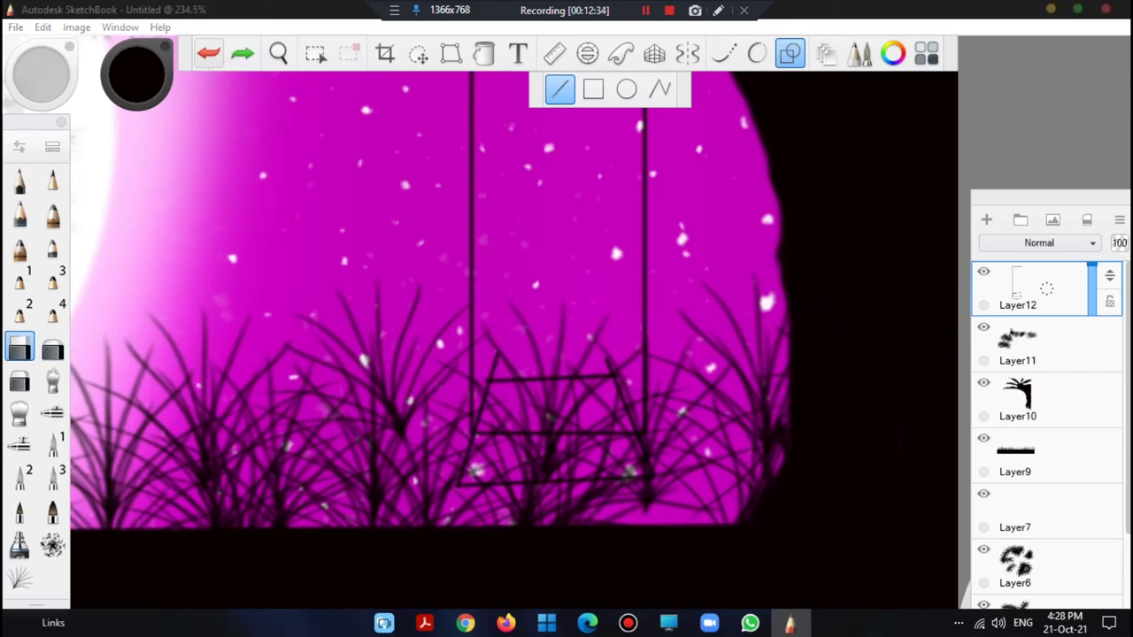
pyautogui.click(789, 53)
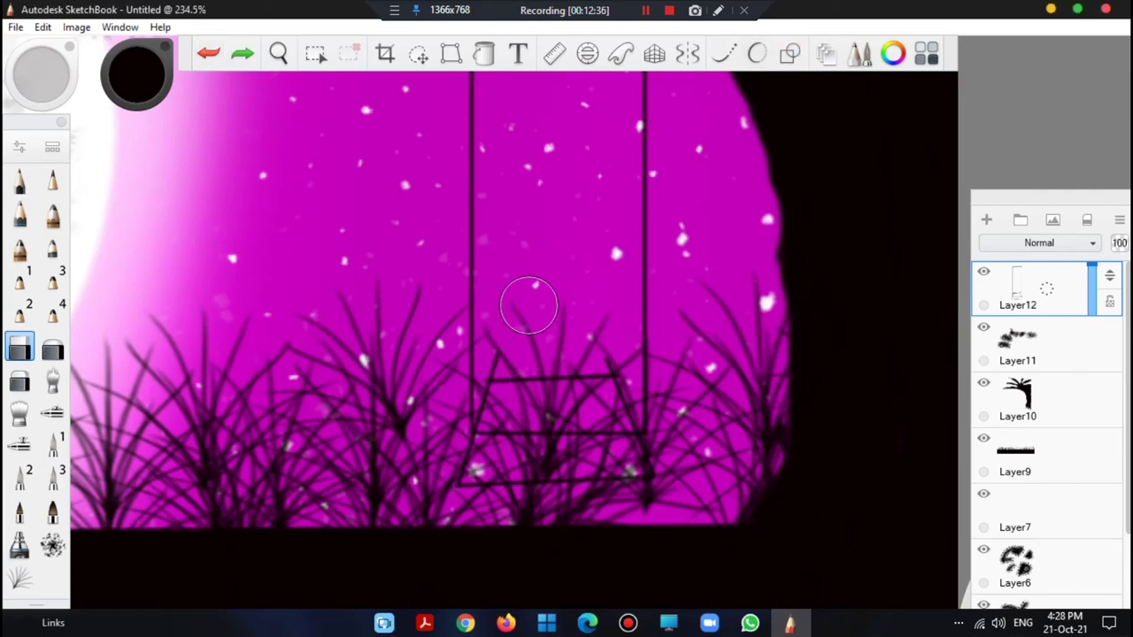
pyautogui.moveTo(508, 343); pyautogui.dragTo(501, 355)
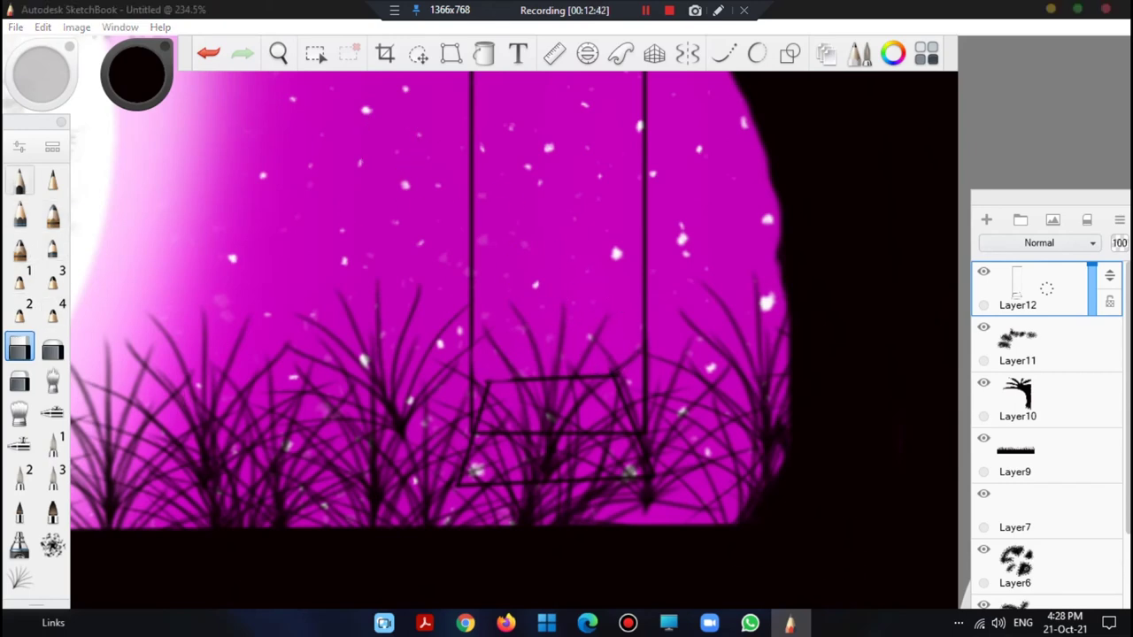
# Choose the Ball Point Pen from the Traditional brush set.
pyautogui.click(19, 181)
pyautogui.click(52, 147)
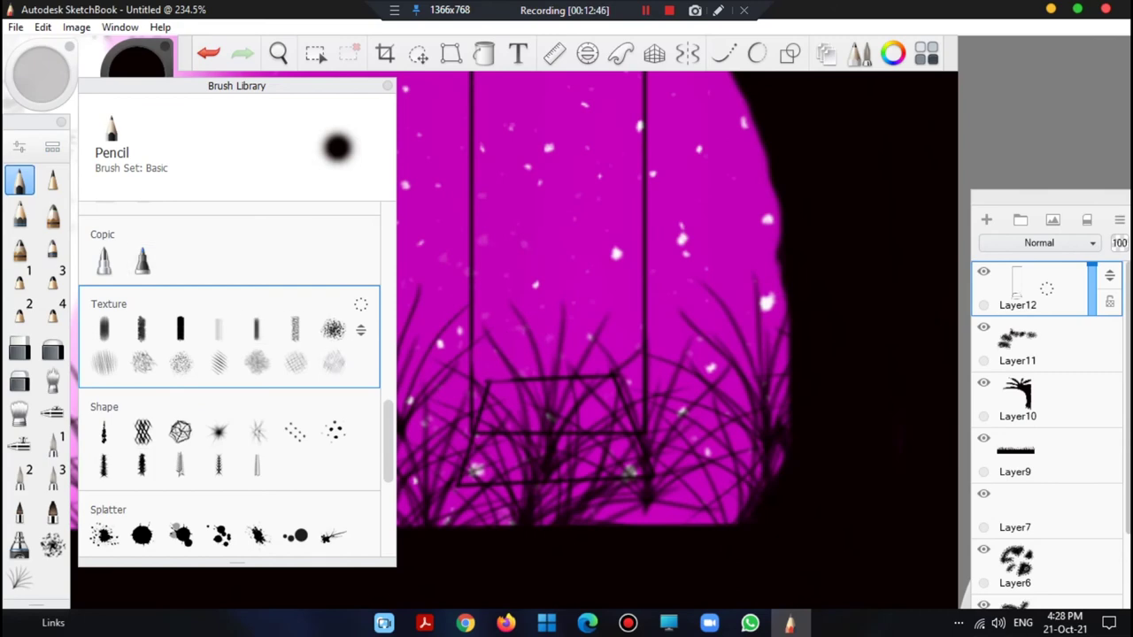
pyautogui.scroll(10, 230, 376)
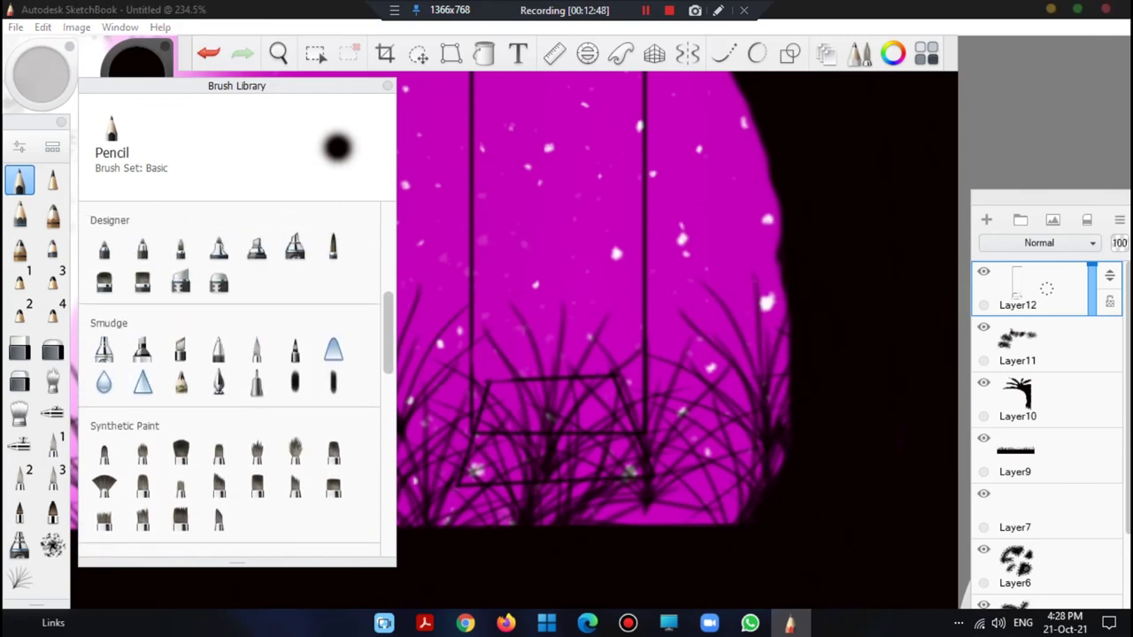
pyautogui.scroll(1, 230, 376)
pyautogui.click(104, 321)
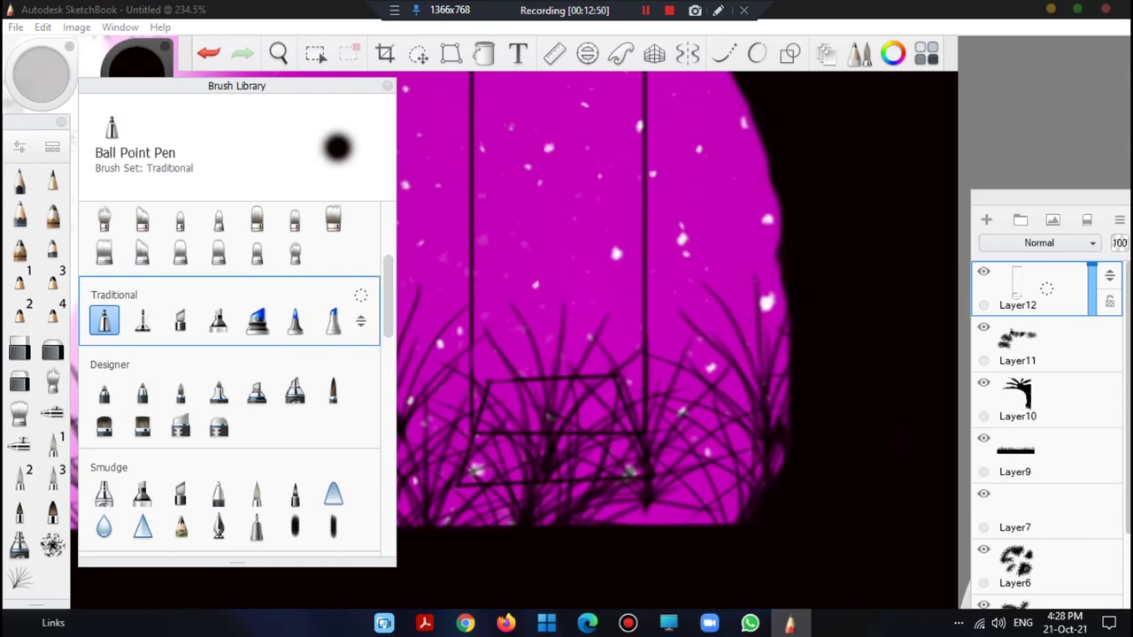
pyautogui.click(386, 85)
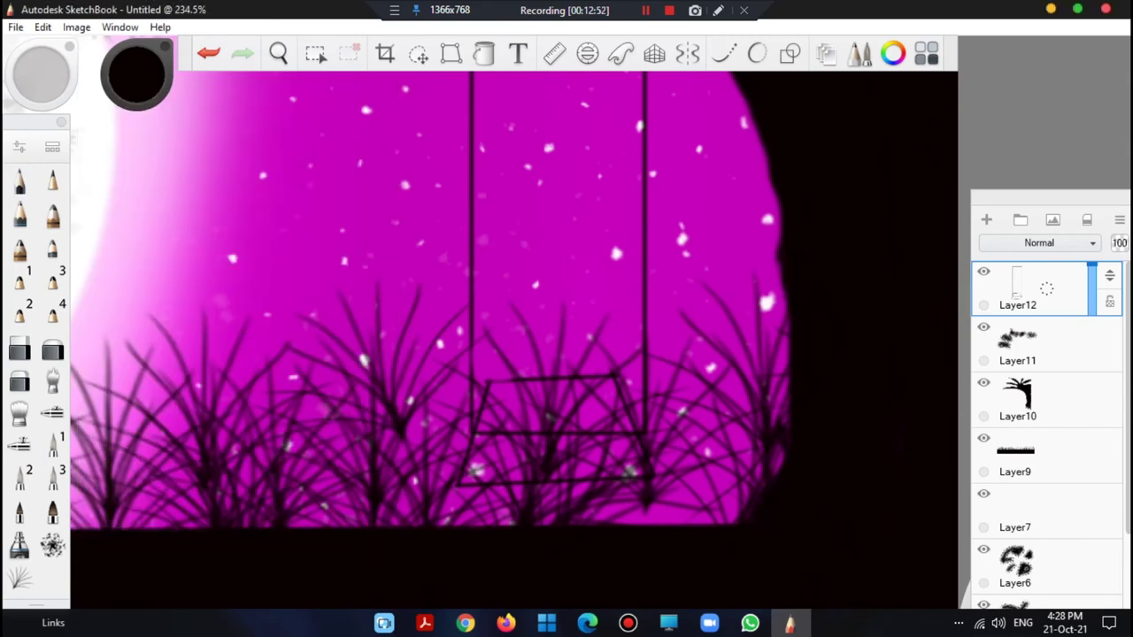
# Fill the trapezoidal swing seat with solid black and even out its lower edge.
pyautogui.moveTo(496, 400)
pyautogui.mouseDown()
pyautogui.moveTo(558, 411)
pyautogui.moveTo(501, 394)
pyautogui.moveTo(575, 387)
pyautogui.moveTo(604, 434)
pyautogui.moveTo(620, 373)
pyautogui.moveTo(623, 463)
pyautogui.moveTo(636, 414)
pyautogui.moveTo(599, 471)
pyautogui.moveTo(541, 456)
pyautogui.moveTo(461, 466)
pyautogui.moveTo(524, 486)
pyautogui.mouseUp()
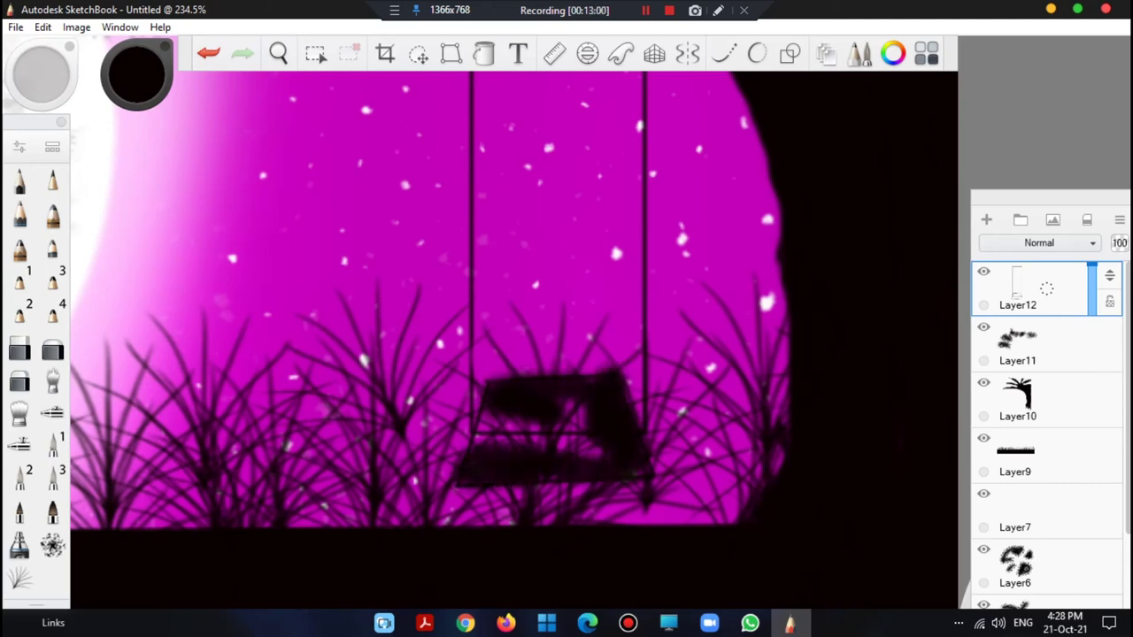
pyautogui.moveTo(518, 443)
pyautogui.mouseDown()
pyautogui.moveTo(588, 438)
pyautogui.moveTo(600, 456)
pyautogui.moveTo(508, 432)
pyautogui.moveTo(473, 439)
pyautogui.moveTo(488, 416)
pyautogui.mouseUp()
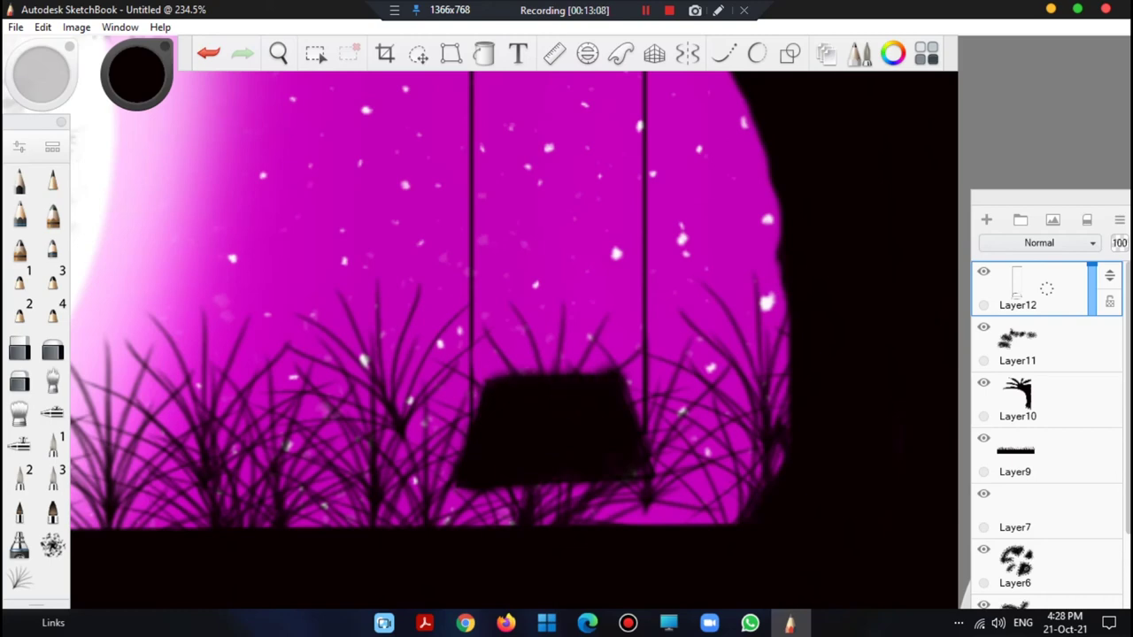
pyautogui.moveTo(590, 485); pyautogui.dragTo(545, 487)
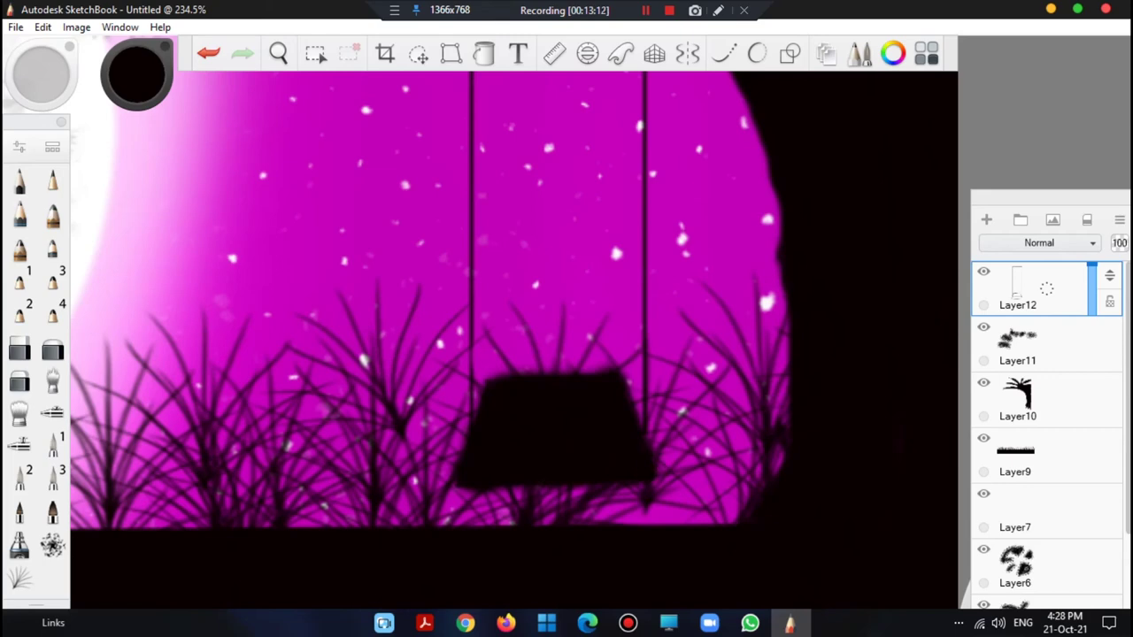
# Choose the Salty Watercolor brush from the Artist brush set.
pyautogui.click(278, 53)
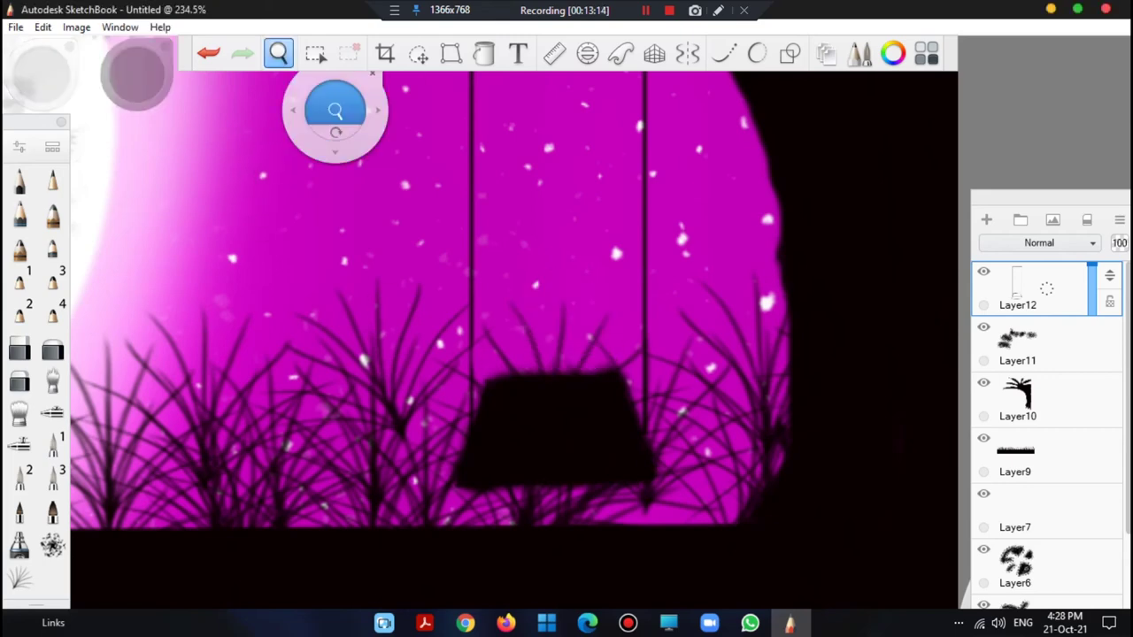
pyautogui.moveTo(334, 113); pyautogui.dragTo(343, 266)
pyautogui.moveTo(443, 299); pyautogui.dragTo(877, 512)
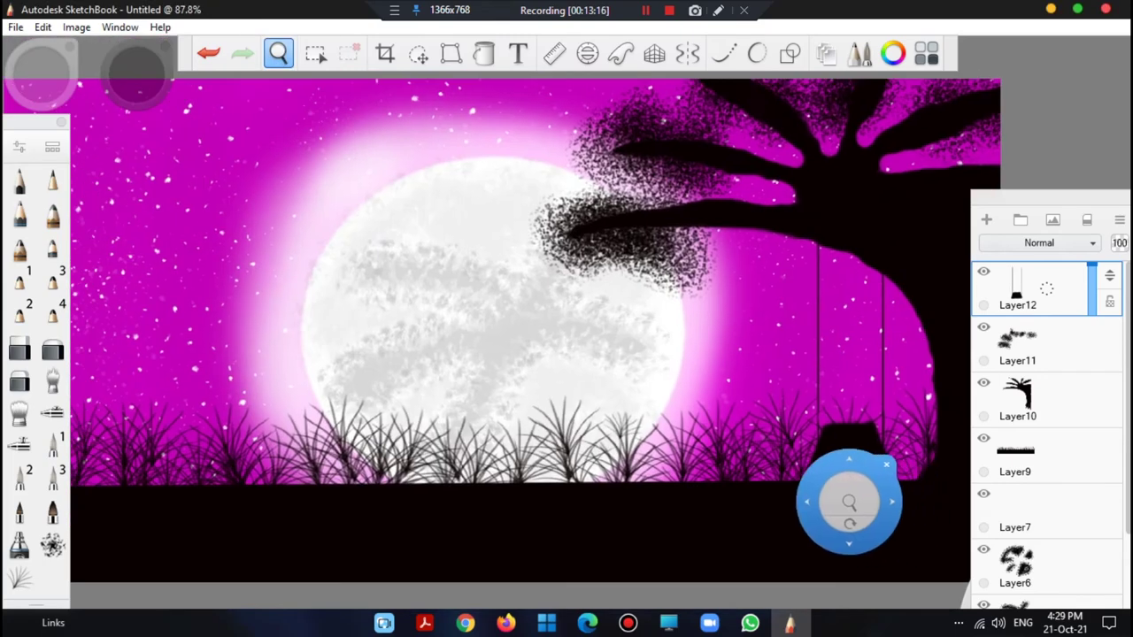
pyautogui.moveTo(309, 108); pyautogui.dragTo(337, 182)
pyautogui.moveTo(465, 214); pyautogui.dragTo(497, 261)
pyautogui.click(547, 268)
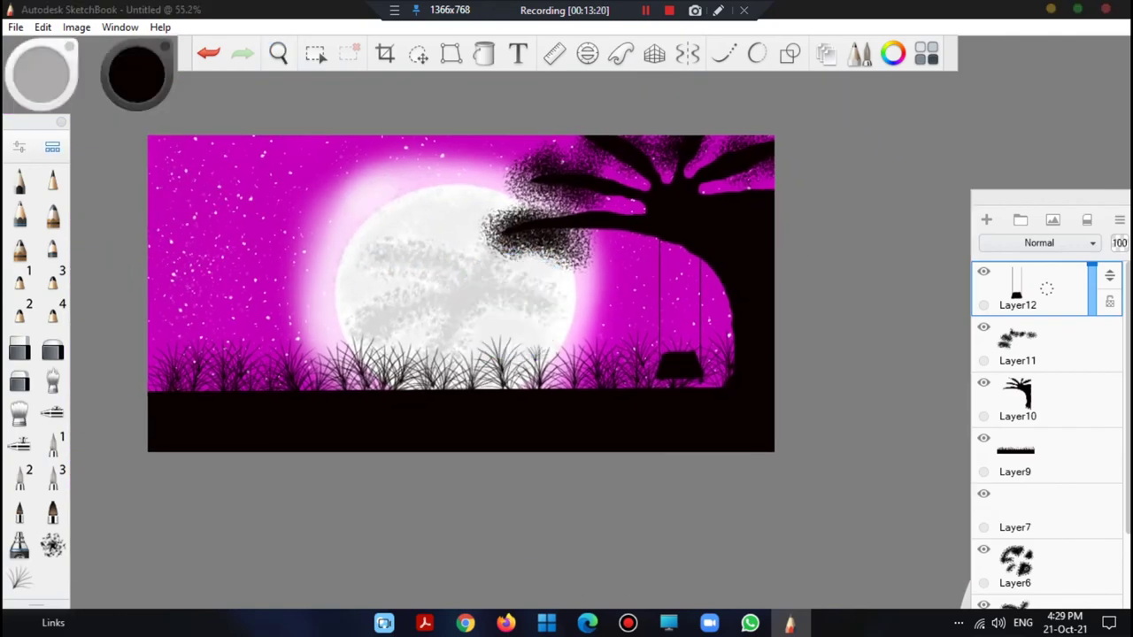
pyautogui.click(52, 147)
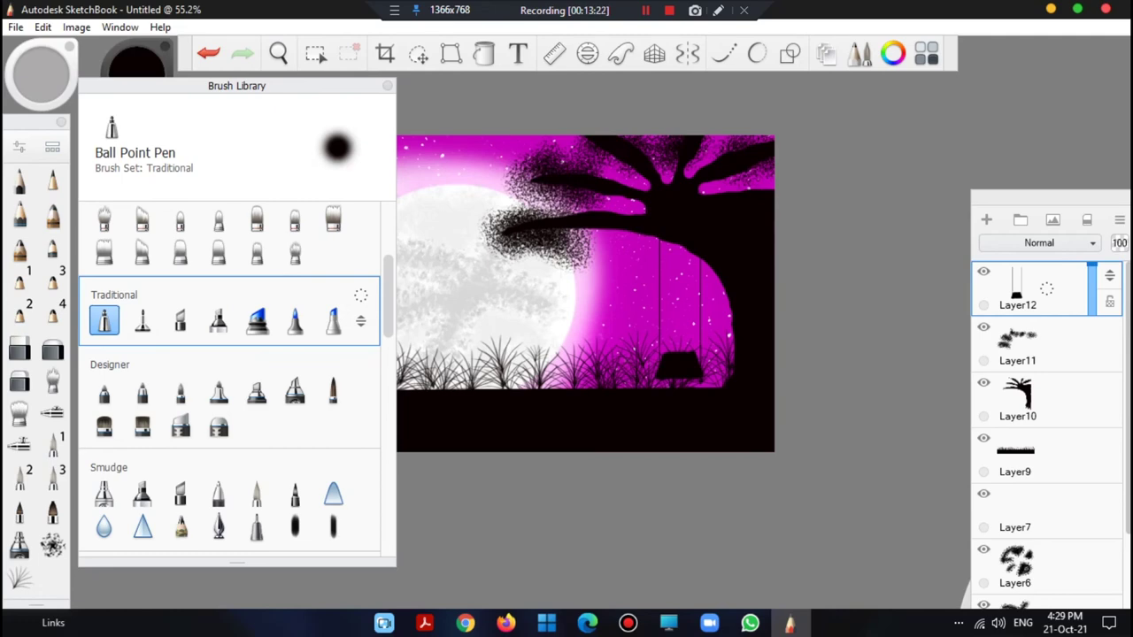
pyautogui.scroll(-1, 229, 381)
pyautogui.scroll(4, 229, 381)
pyautogui.scroll(-10, 229, 380)
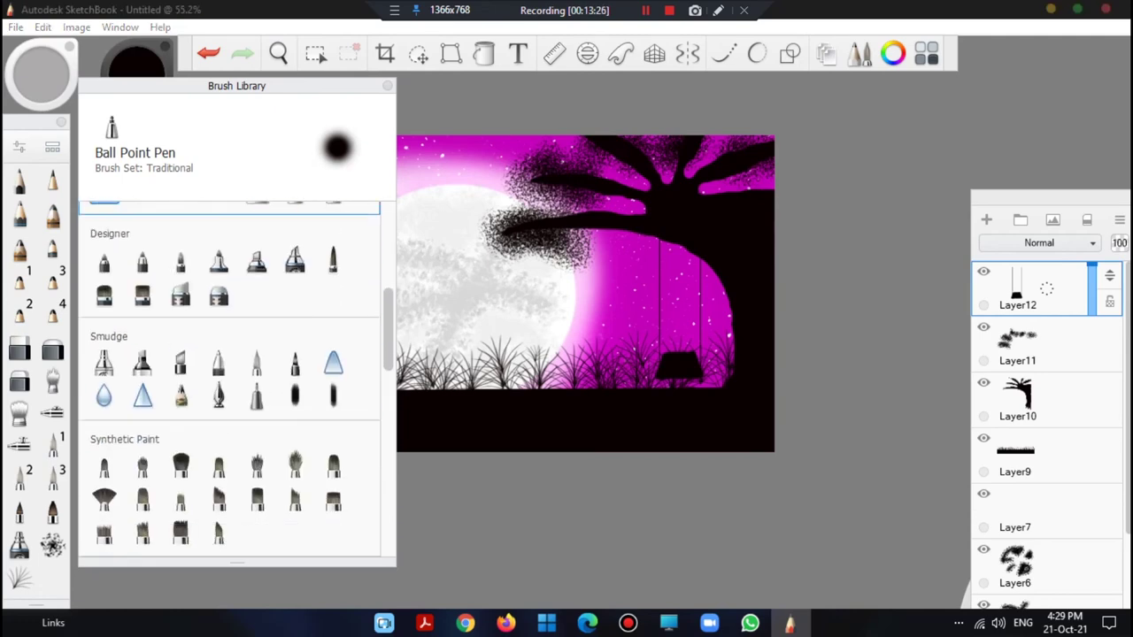
pyautogui.scroll(-8, 229, 380)
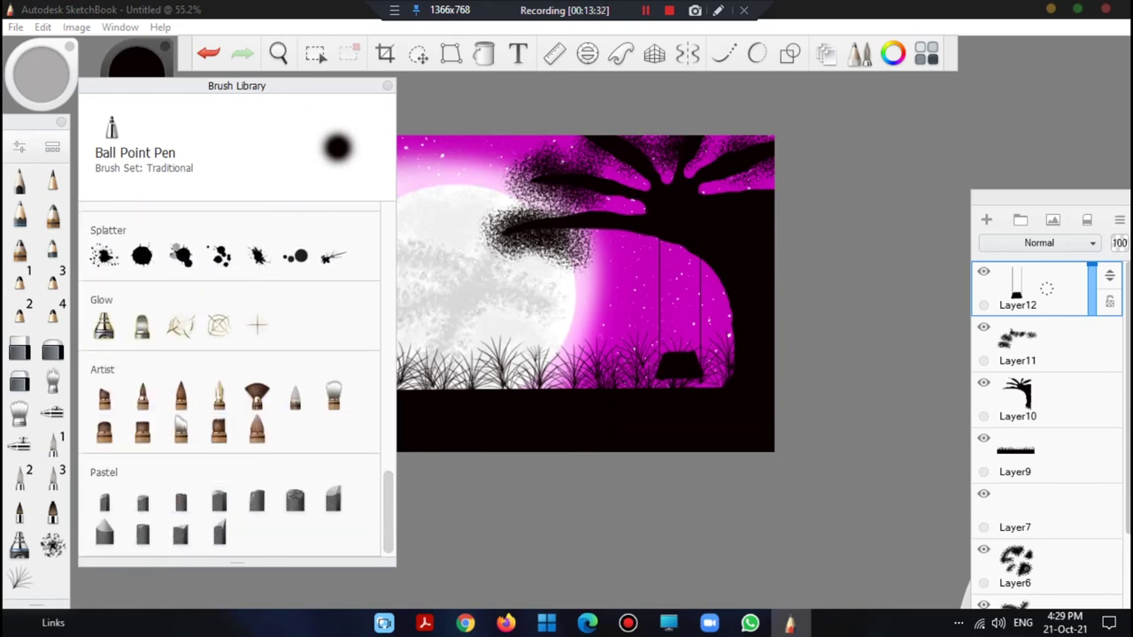
pyautogui.click(257, 394)
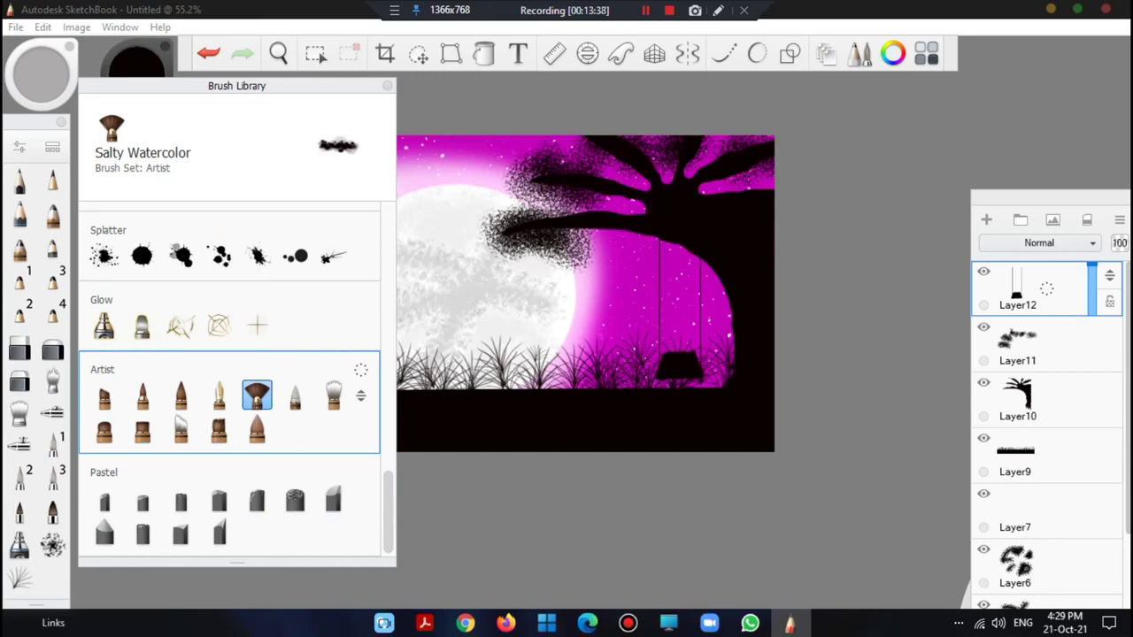
pyautogui.click(387, 85)
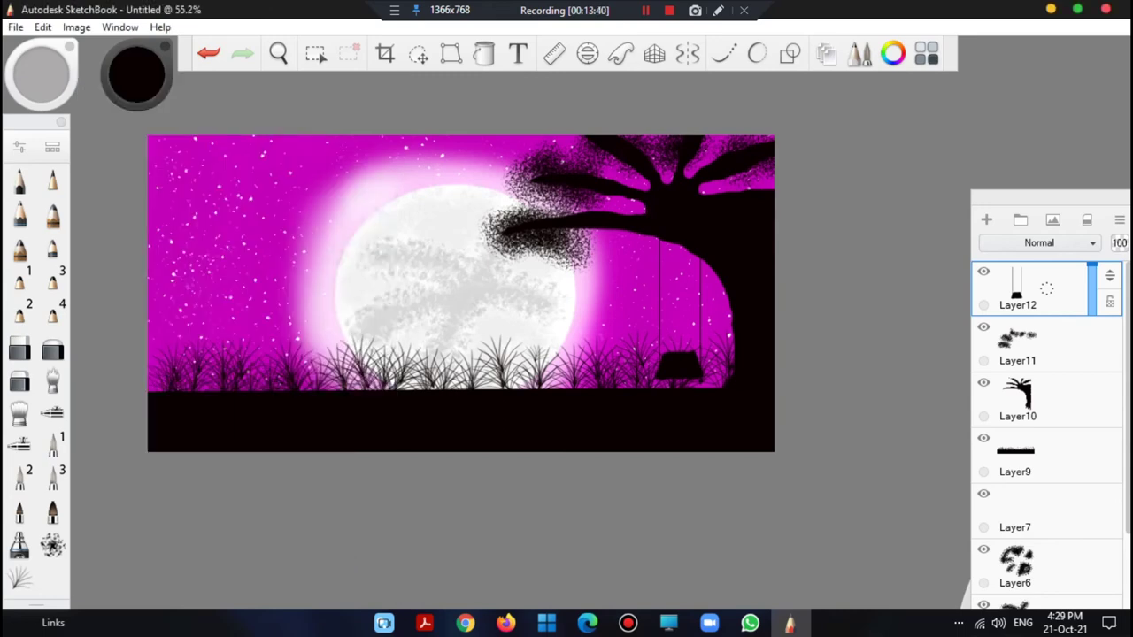
# Add a new layer above the swing layer and set the brush colour to white.
pyautogui.click(987, 220)
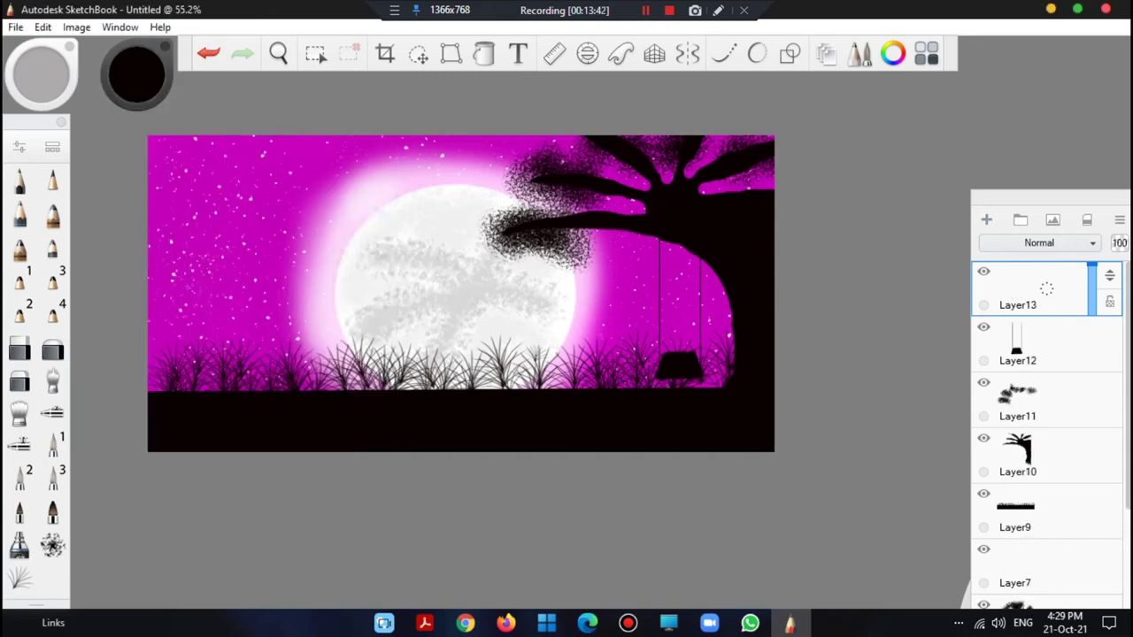
pyautogui.click(136, 76)
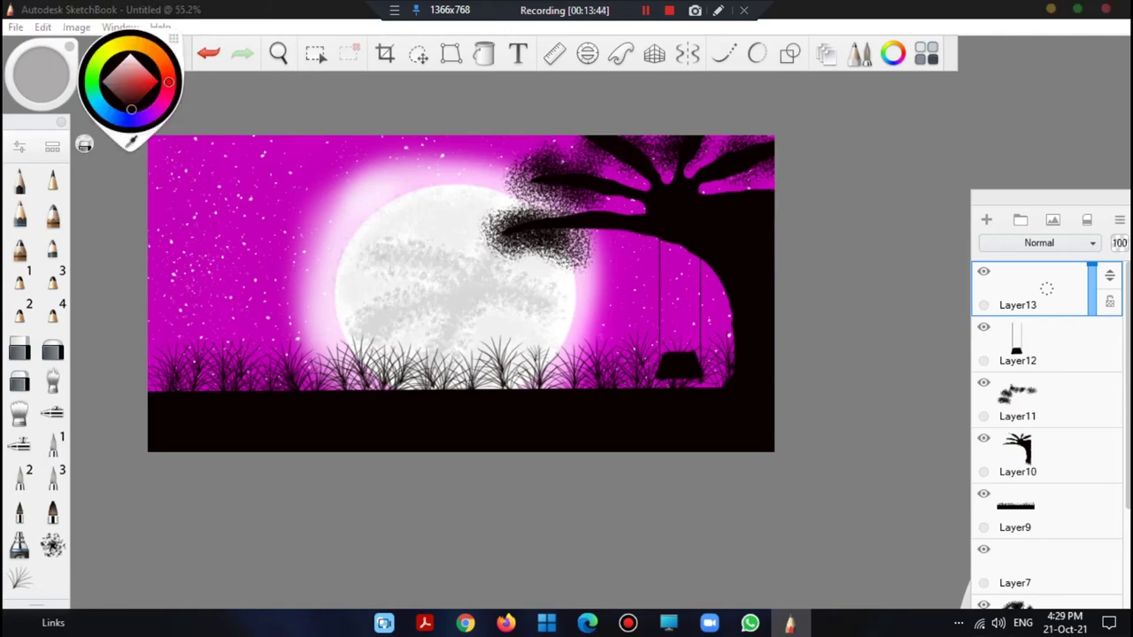
pyautogui.click(130, 61)
pyautogui.moveTo(131, 62); pyautogui.dragTo(135, 57)
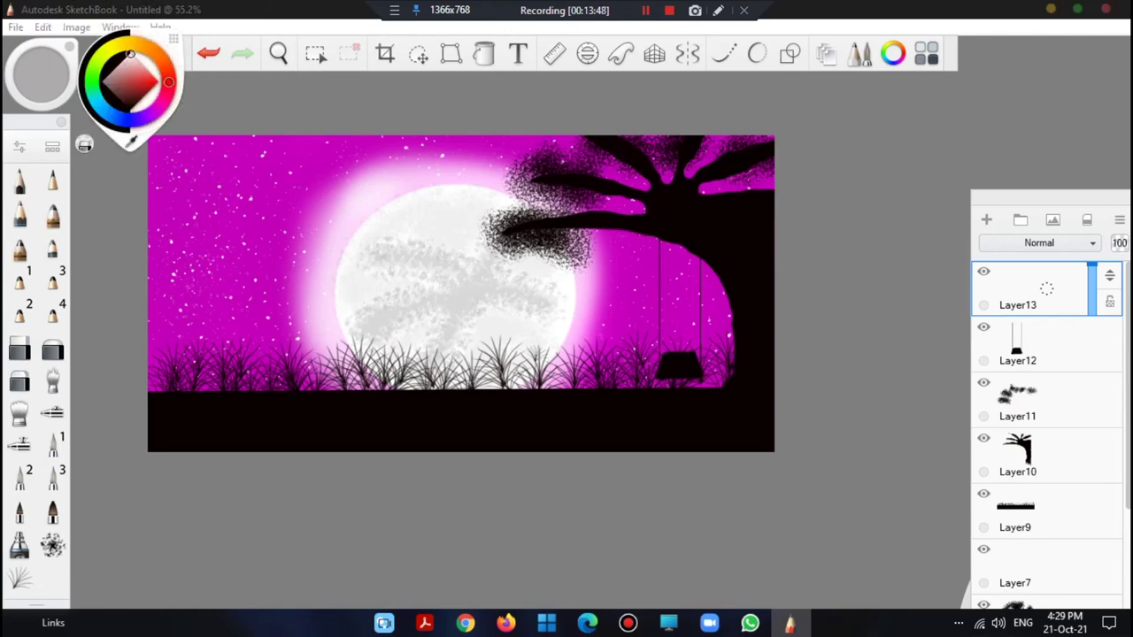
pyautogui.click(130, 55)
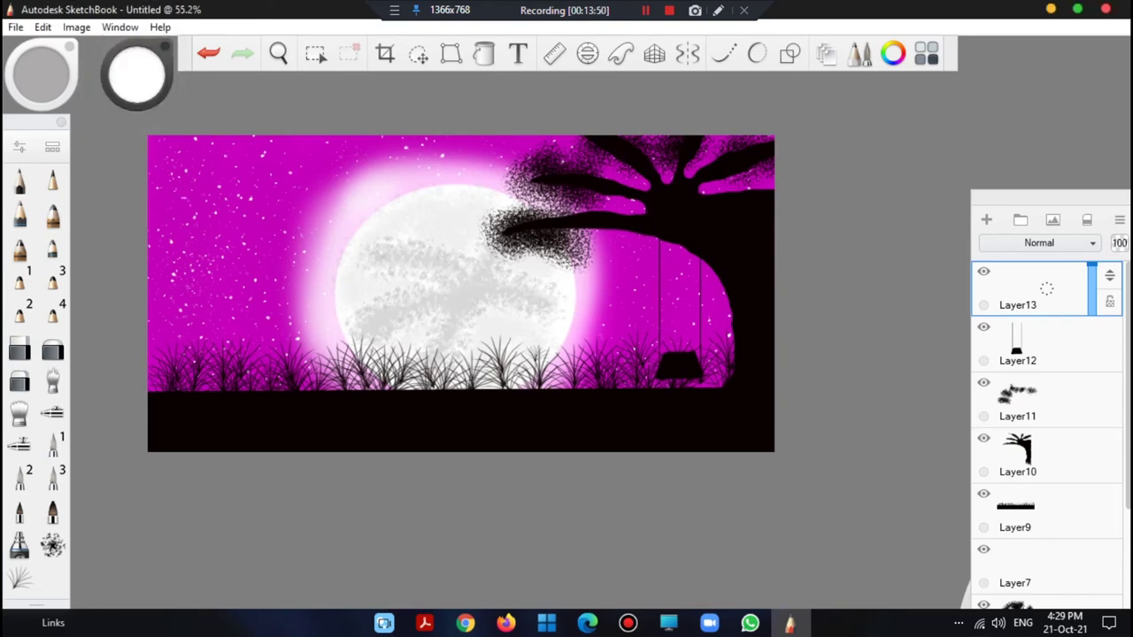
# Paint a soft, semi-transparent white oval cloud in the upper sky left of the moon.
pyautogui.click(279, 54)
pyautogui.moveTo(327, 89); pyautogui.dragTo(360, 99)
pyautogui.moveTo(320, 234); pyautogui.dragTo(441, 250)
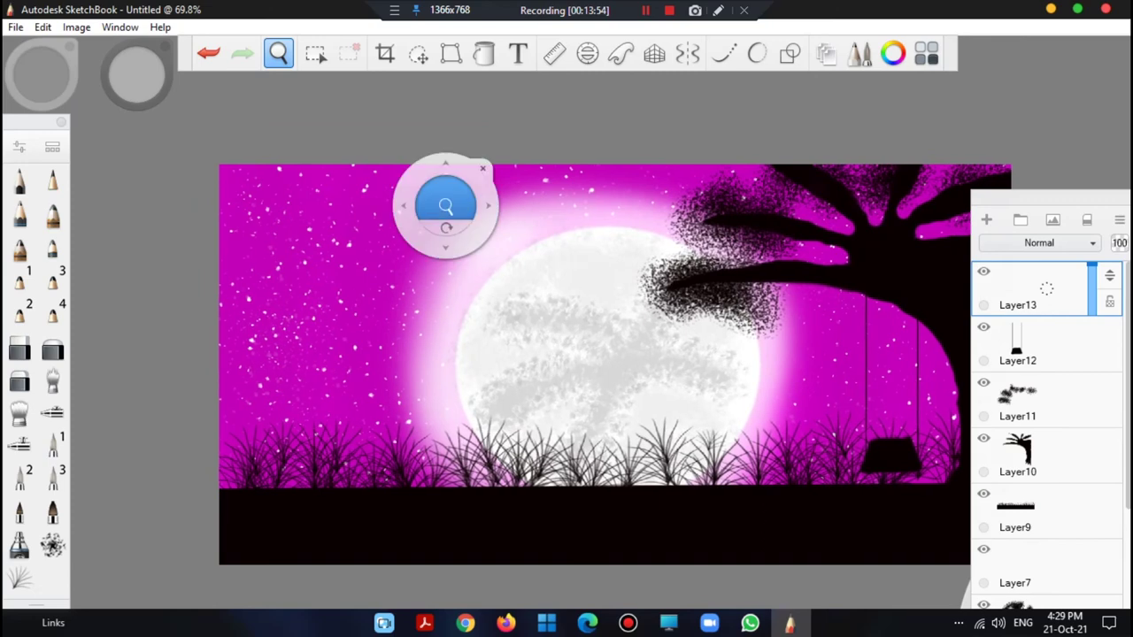
pyautogui.moveTo(455, 194); pyautogui.dragTo(469, 196)
pyautogui.click(495, 152)
pyautogui.moveTo(265, 261); pyautogui.dragTo(301, 235)
pyautogui.moveTo(214, 267)
pyautogui.mouseDown()
pyautogui.moveTo(355, 232)
pyautogui.moveTo(379, 264)
pyautogui.moveTo(376, 299)
pyautogui.moveTo(350, 305)
pyautogui.mouseUp()
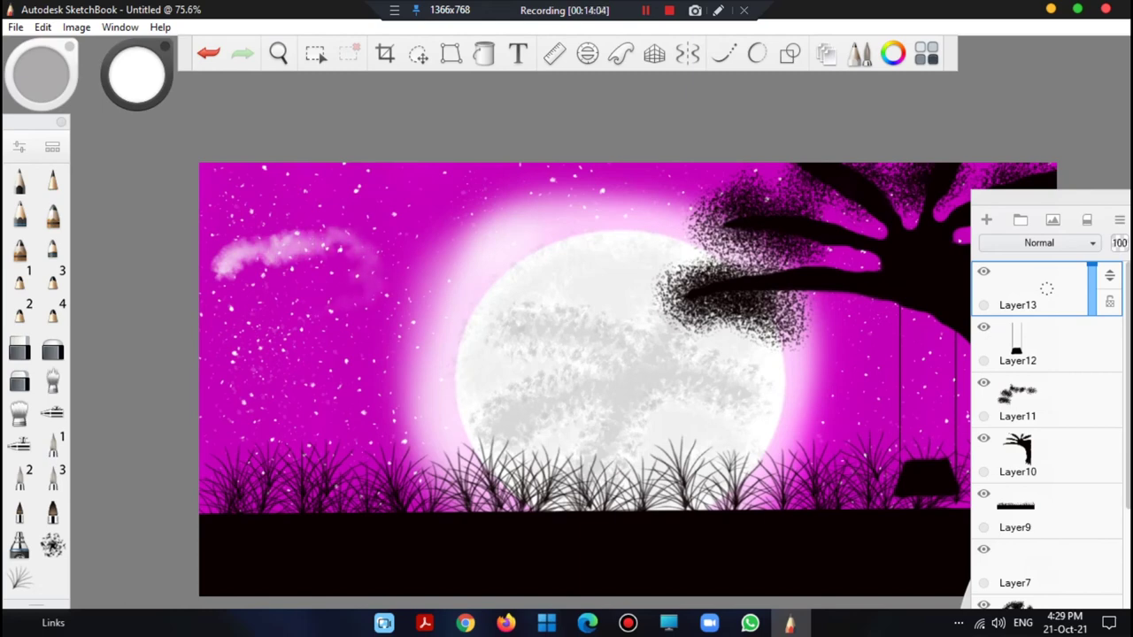
pyautogui.moveTo(221, 259)
pyautogui.mouseDown()
pyautogui.moveTo(209, 282)
pyautogui.moveTo(231, 301)
pyautogui.moveTo(306, 315)
pyautogui.moveTo(323, 294)
pyautogui.mouseUp()
pyautogui.moveTo(238, 311)
pyautogui.mouseDown()
pyautogui.moveTo(363, 301)
pyautogui.moveTo(371, 256)
pyautogui.moveTo(345, 250)
pyautogui.moveTo(316, 292)
pyautogui.moveTo(336, 253)
pyautogui.moveTo(270, 292)
pyautogui.moveTo(292, 266)
pyautogui.moveTo(257, 270)
pyautogui.moveTo(341, 306)
pyautogui.moveTo(292, 256)
pyautogui.moveTo(358, 261)
pyautogui.moveTo(341, 301)
pyautogui.moveTo(261, 287)
pyautogui.moveTo(265, 261)
pyautogui.moveTo(336, 266)
pyautogui.moveTo(358, 248)
pyautogui.moveTo(376, 287)
pyautogui.moveTo(252, 305)
pyautogui.moveTo(247, 234)
pyautogui.moveTo(308, 245)
pyautogui.moveTo(354, 284)
pyautogui.moveTo(290, 297)
pyautogui.mouseUp()
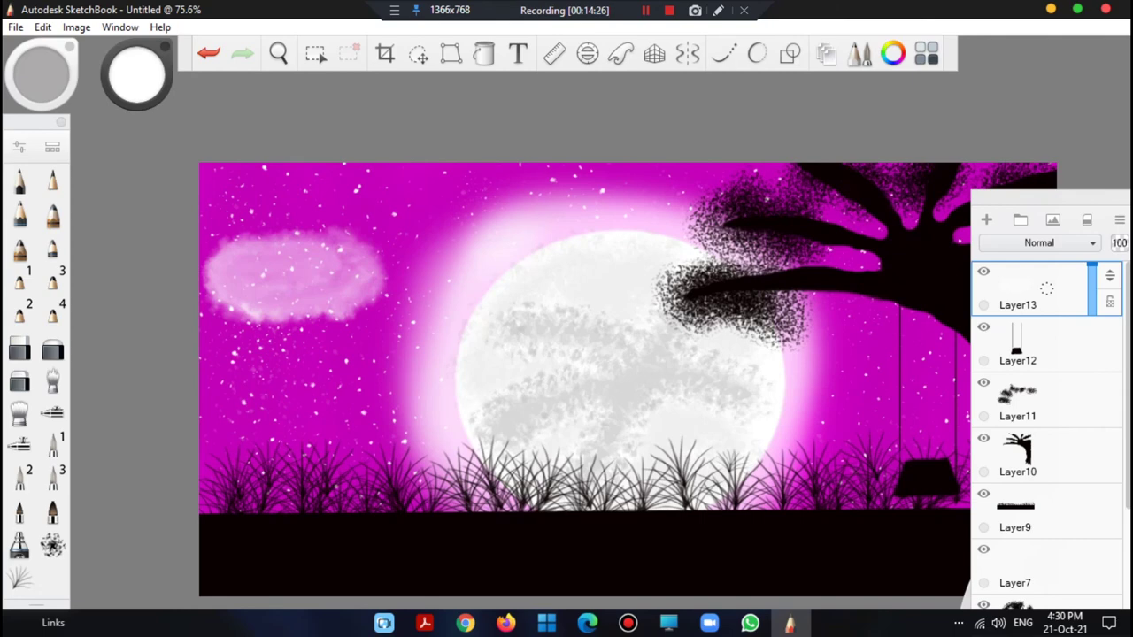
pyautogui.click(645, 10)
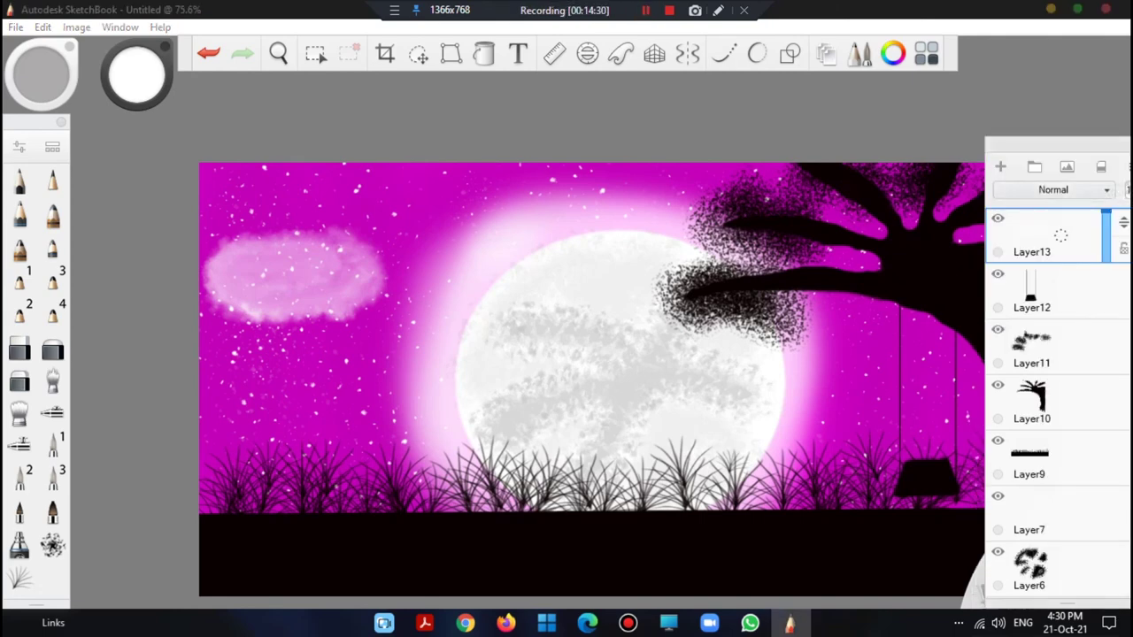
# Duplicate the cloud layer and move the copy up and right so it overlaps the moon's glow.
pyautogui.moveTo(1098, 146); pyautogui.dragTo(1083, 143)
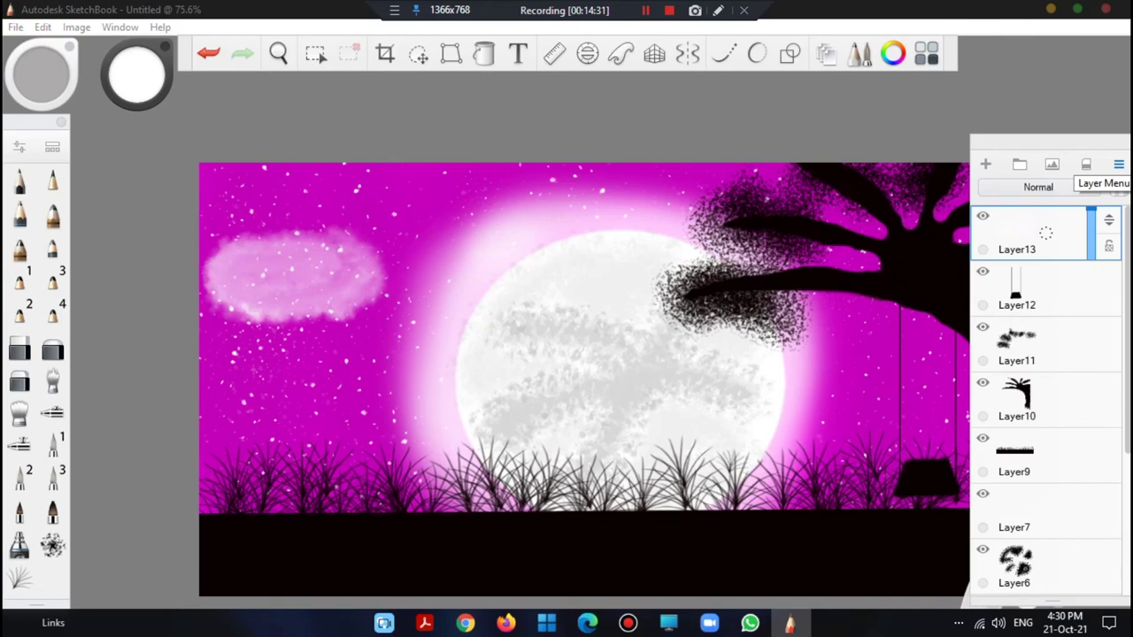
pyautogui.click(1118, 165)
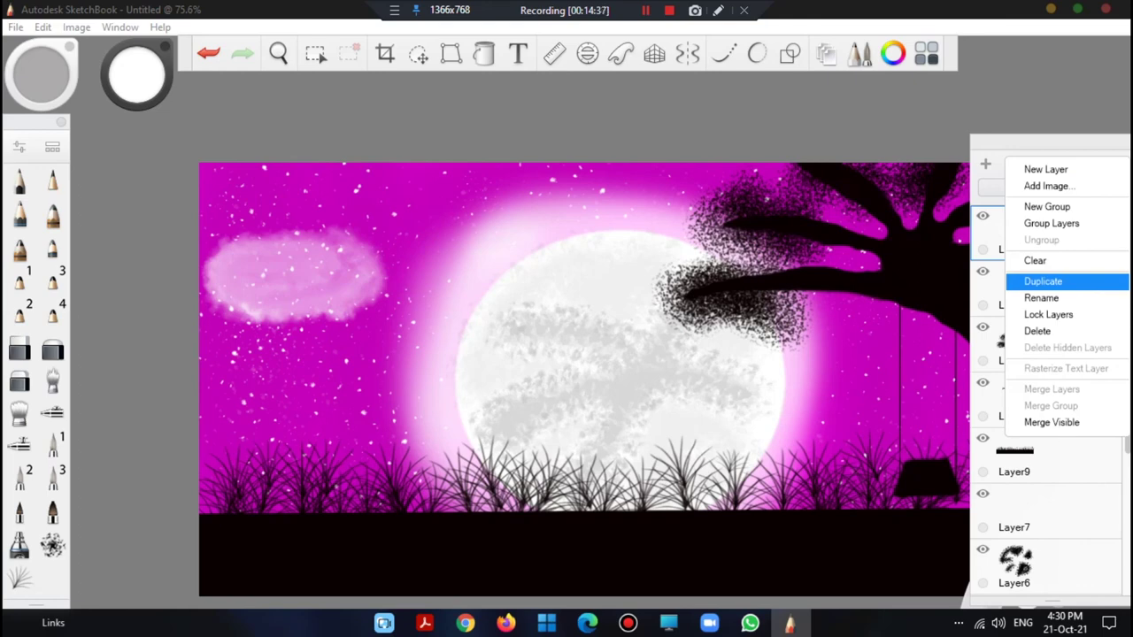
pyautogui.click(1043, 281)
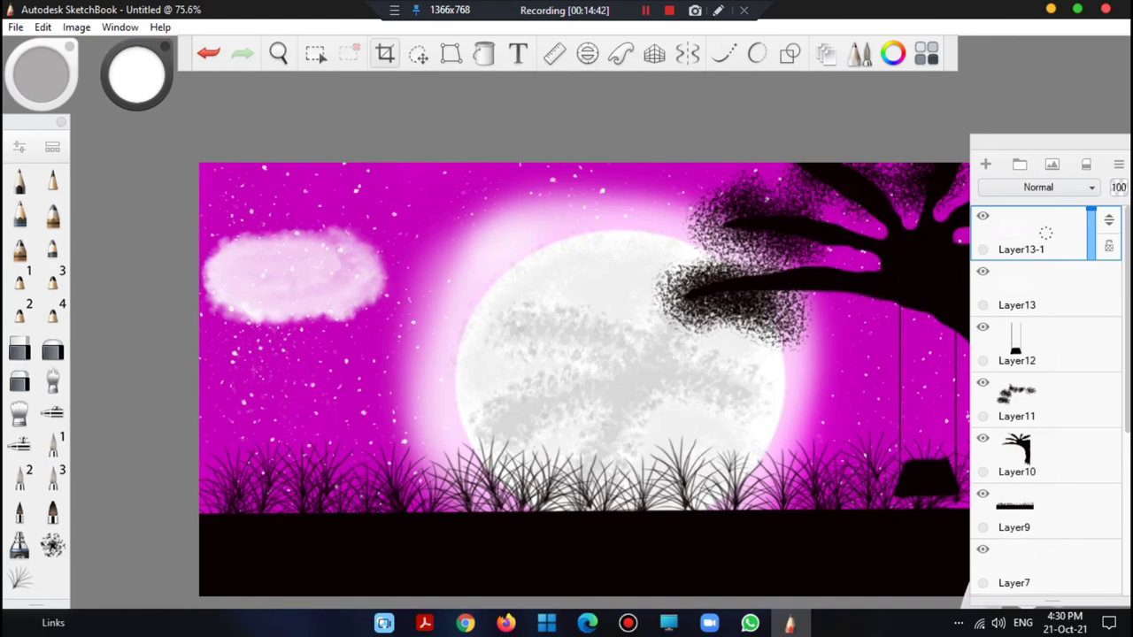
pyautogui.click(418, 54)
pyautogui.click(644, 90)
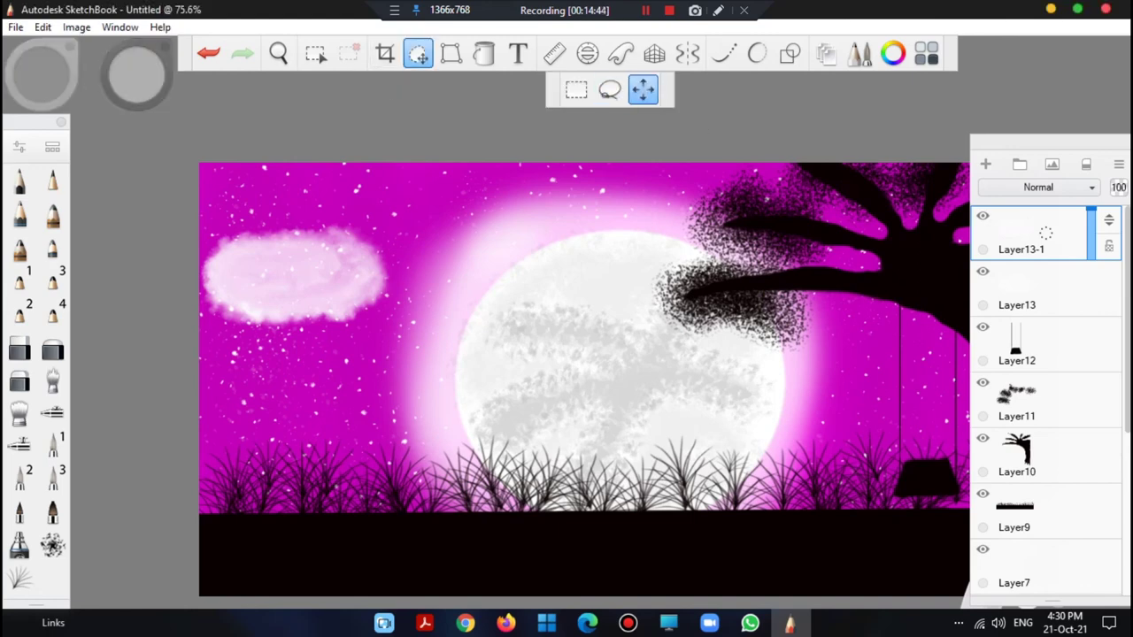
pyautogui.moveTo(421, 290); pyautogui.dragTo(427, 261)
pyautogui.moveTo(297, 257); pyautogui.dragTo(477, 234)
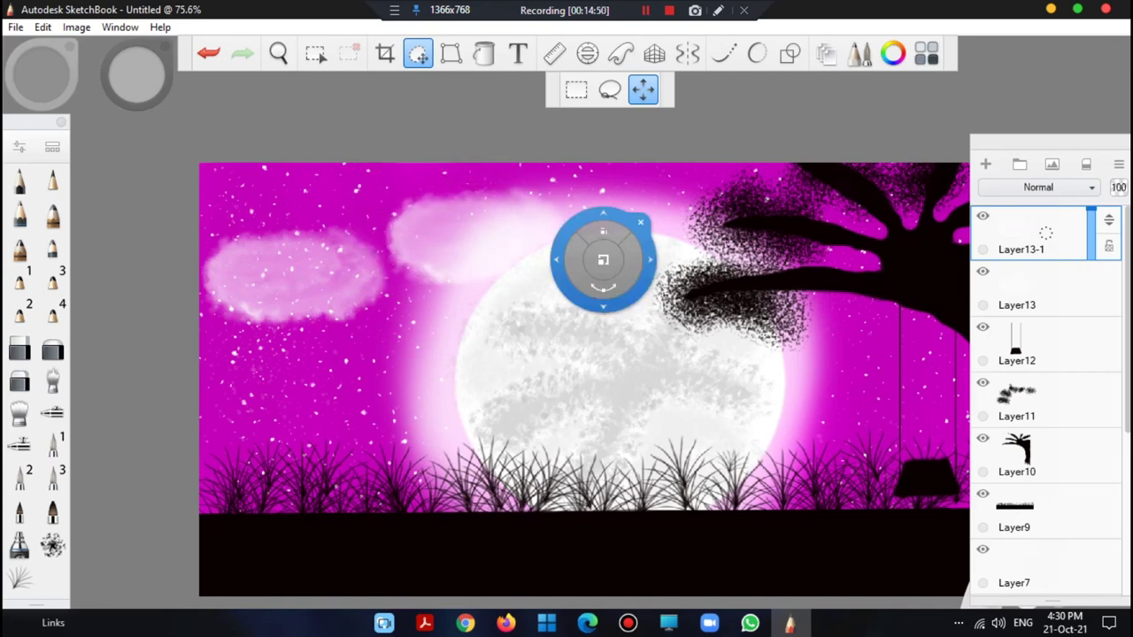
pyautogui.moveTo(573, 293); pyautogui.dragTo(917, 246)
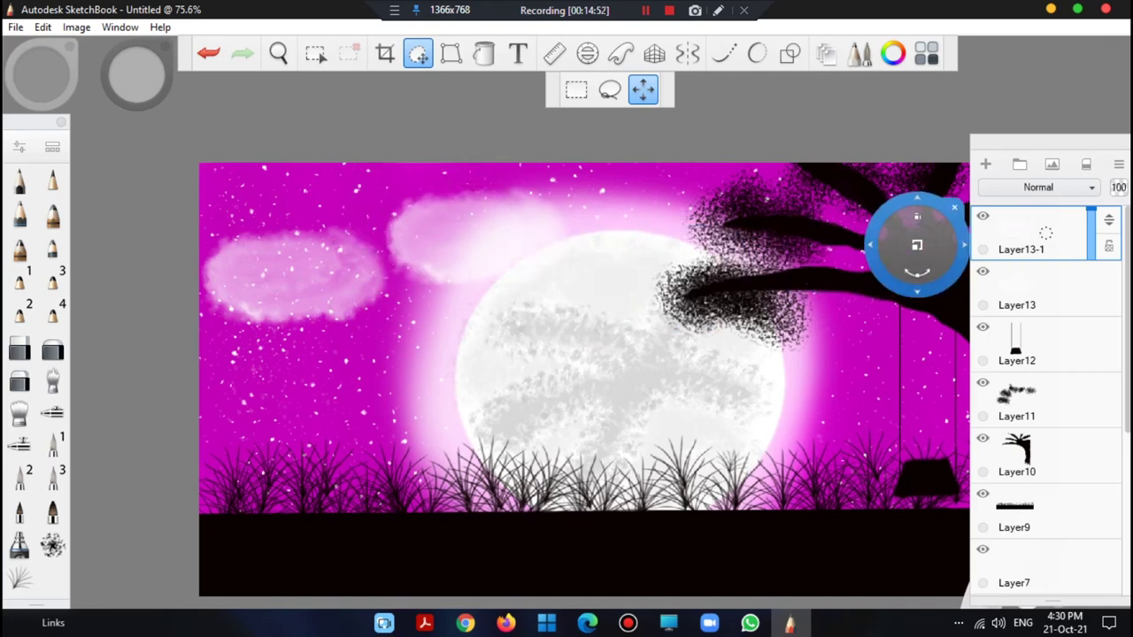
# Duplicate the second cloud's layer and move the new copy below the first cloud, just above the grass.
pyautogui.click(1045, 233)
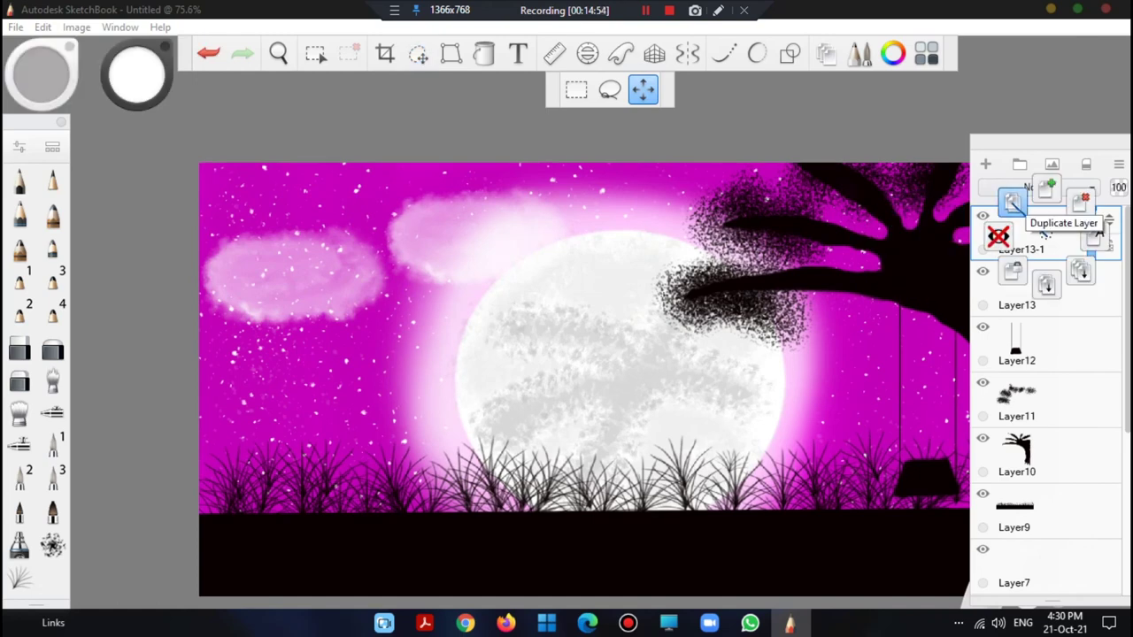
pyautogui.click(1012, 200)
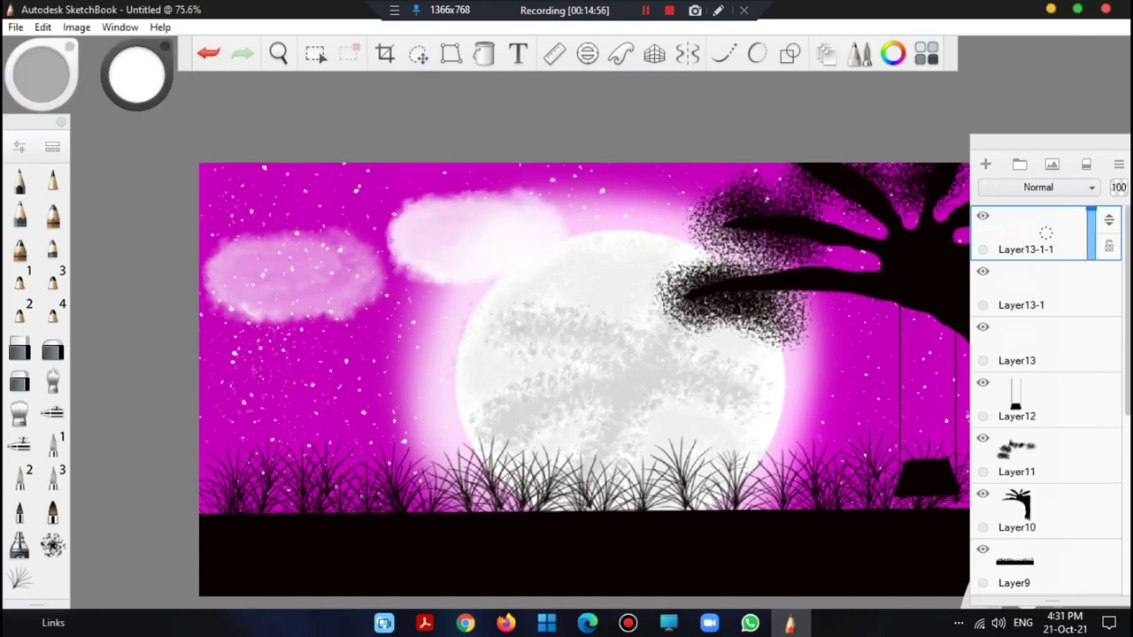
pyautogui.click(419, 54)
pyautogui.moveTo(445, 228); pyautogui.dragTo(271, 378)
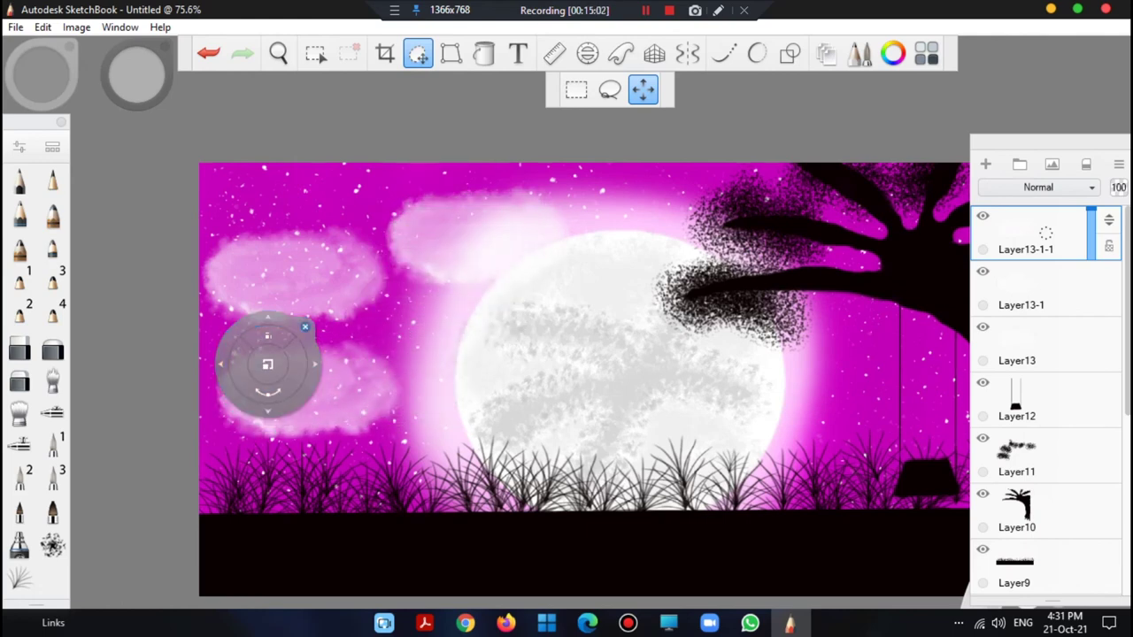
pyautogui.click(306, 328)
# Move the original cloud on Layer13 up and left until it runs off the canvas's left edge.
pyautogui.click(1046, 345)
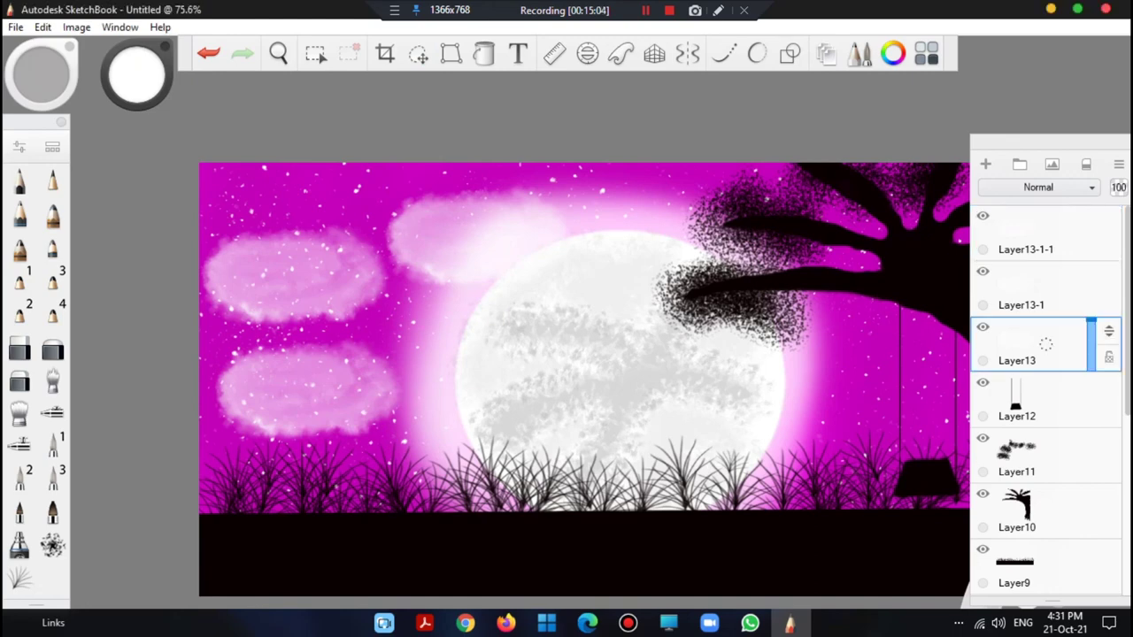
pyautogui.click(418, 53)
pyautogui.moveTo(359, 298); pyautogui.dragTo(357, 251)
pyautogui.moveTo(293, 225); pyautogui.dragTo(241, 228)
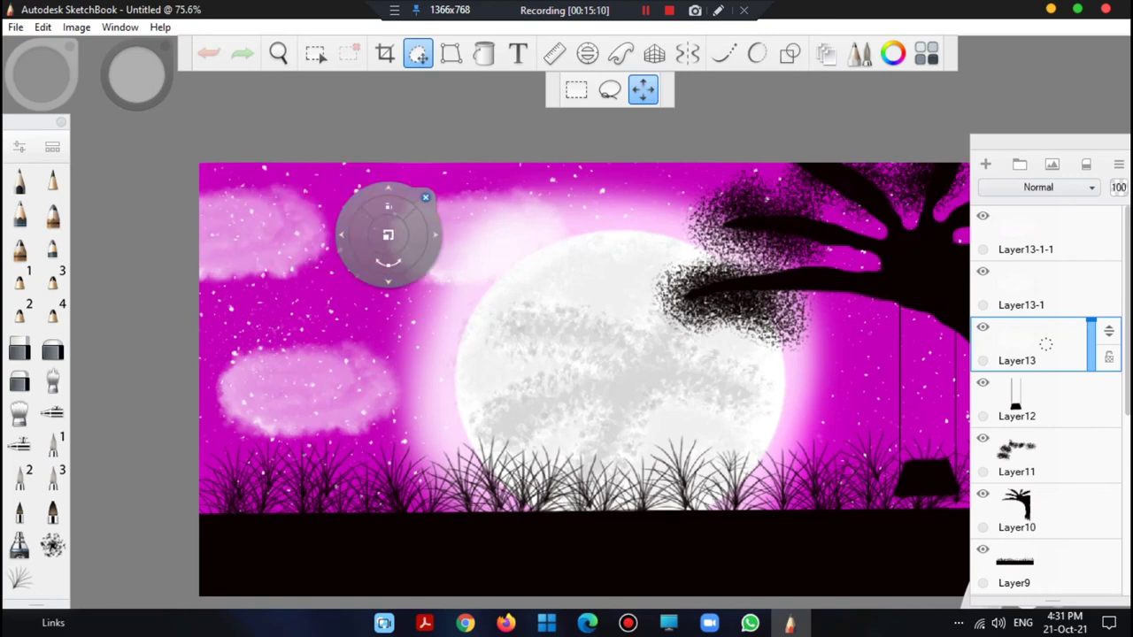
pyautogui.click(418, 53)
# Move the cloud on Layer13-1 down and left, beside the moon's upper left edge.
pyautogui.click(1046, 289)
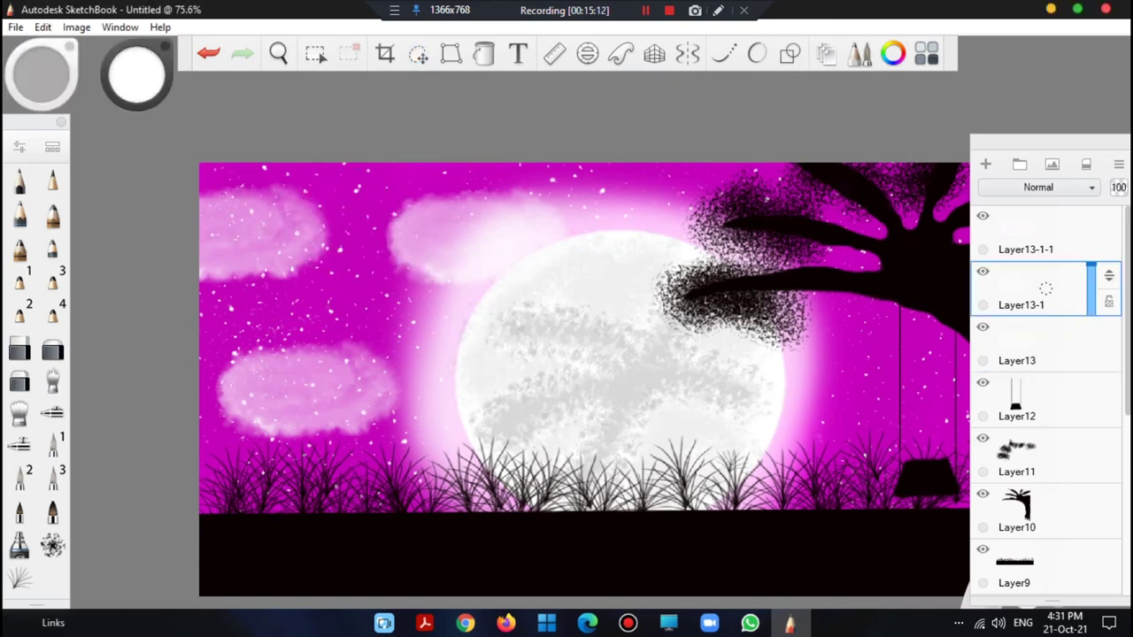
pyautogui.click(418, 53)
pyautogui.moveTo(412, 221); pyautogui.dragTo(364, 266)
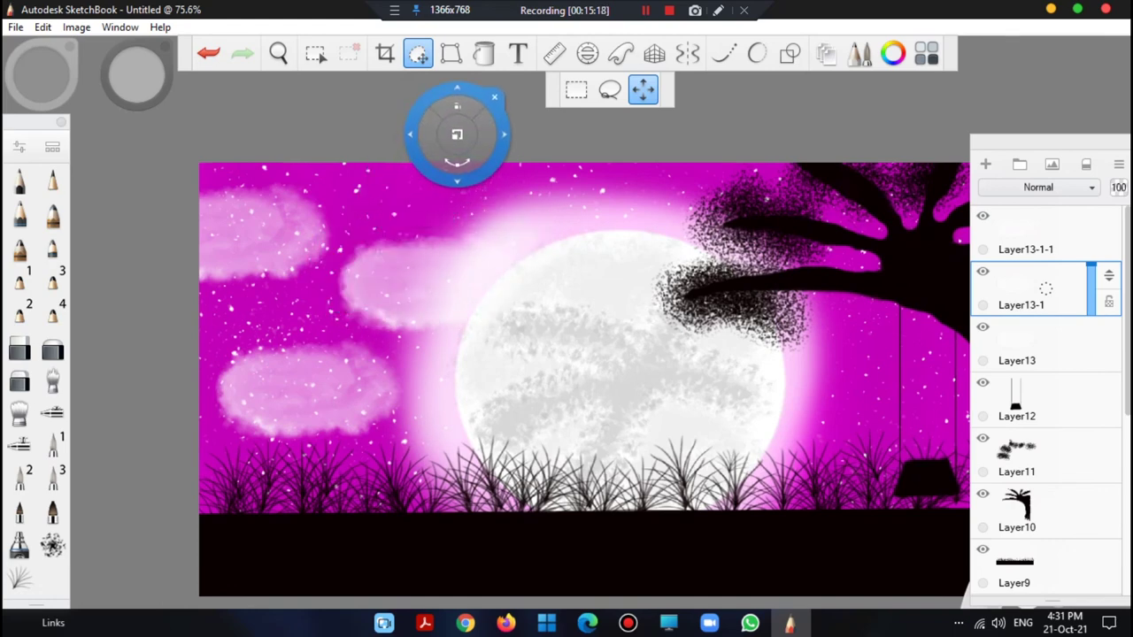
pyautogui.click(521, 79)
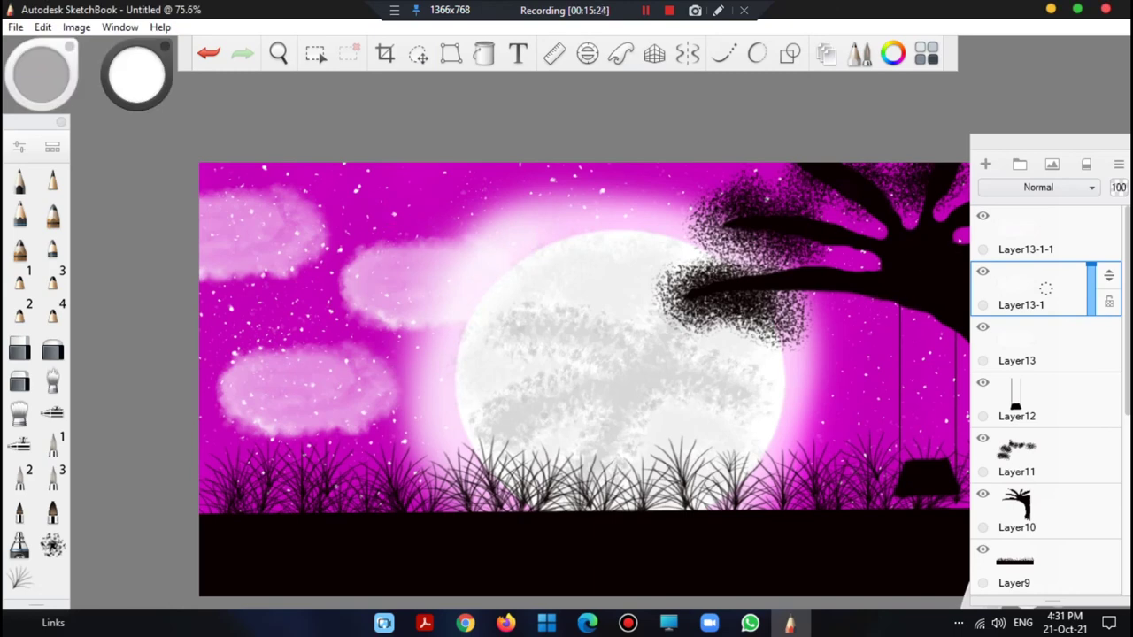
# Merge all layers of the painting into a single layer.
pyautogui.click(1046, 233)
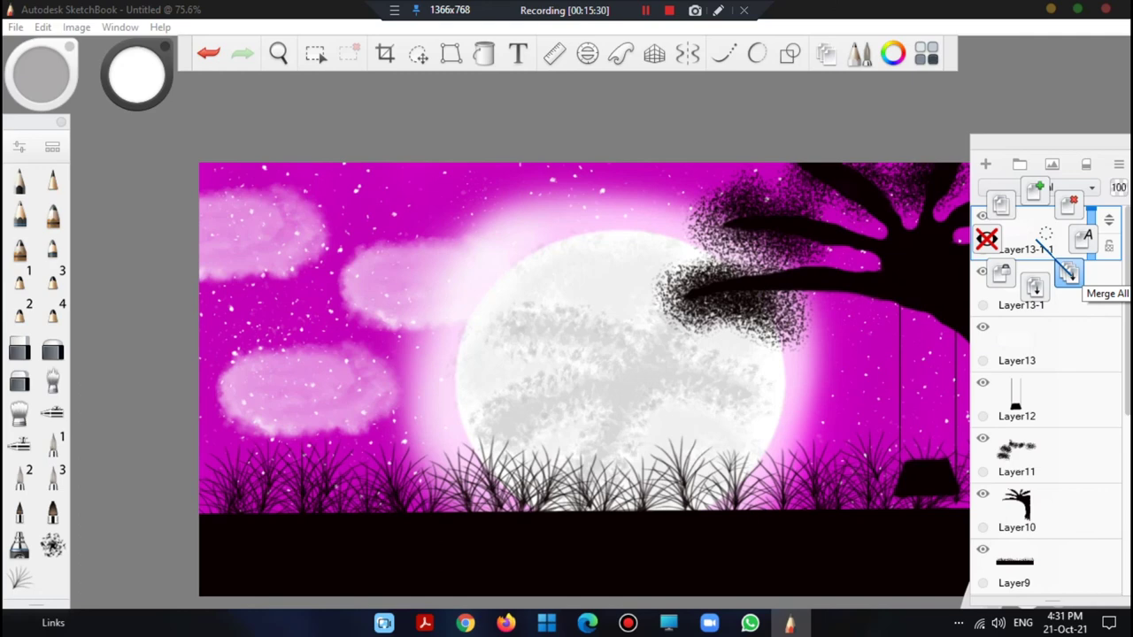
pyautogui.click(1068, 274)
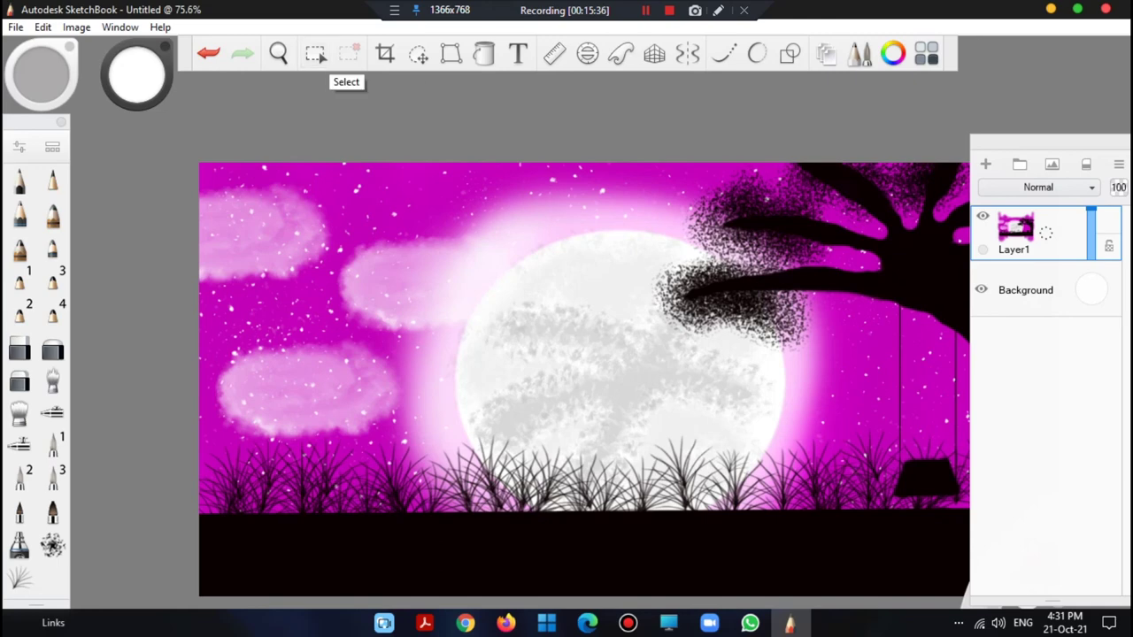
pyautogui.click(278, 53)
pyautogui.moveTo(341, 110); pyautogui.dragTo(332, 164)
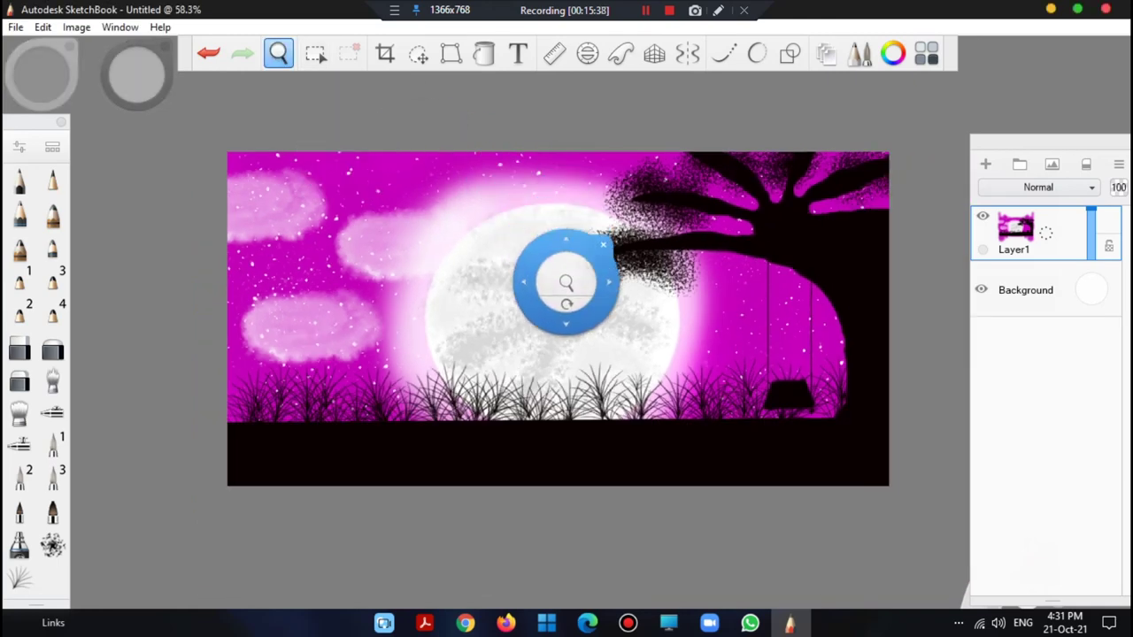
pyautogui.moveTo(587, 323); pyautogui.dragTo(576, 334)
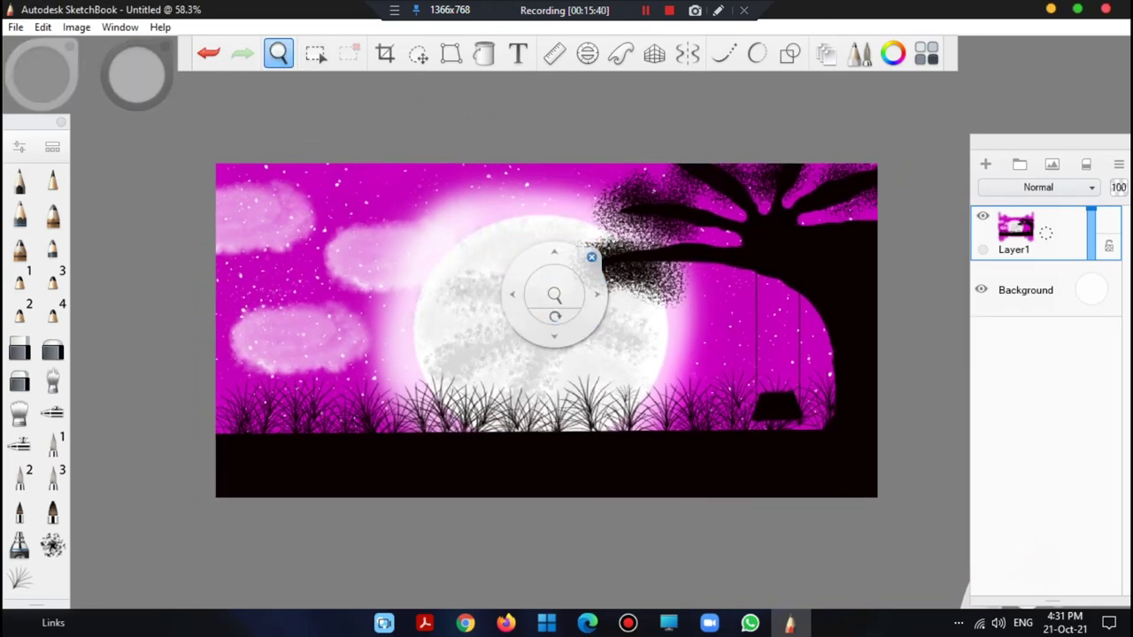
pyautogui.click(592, 257)
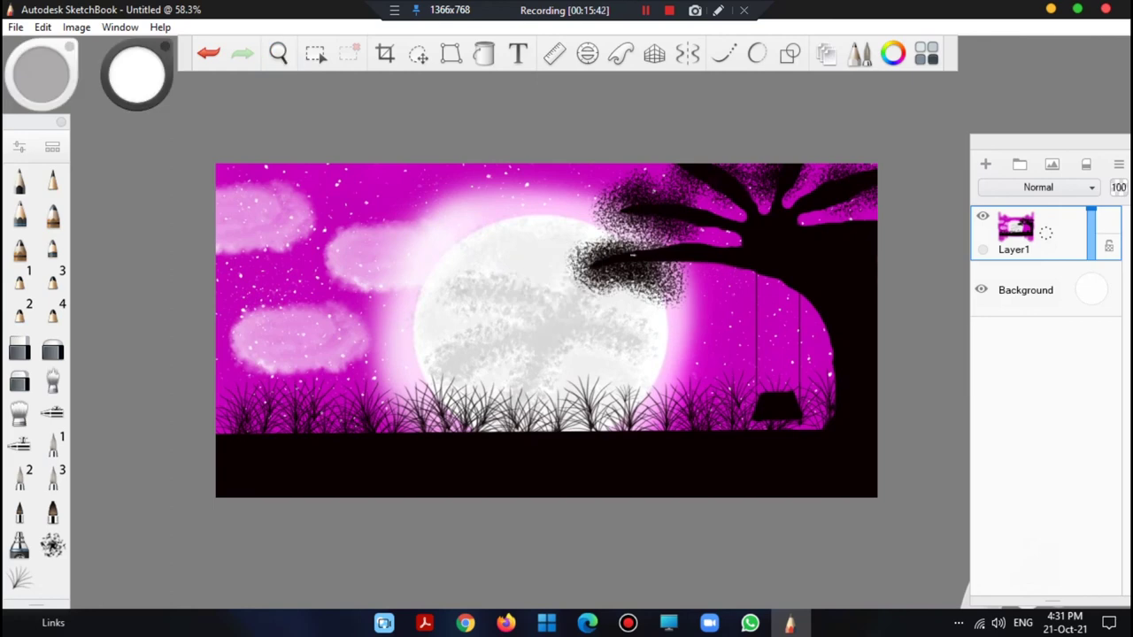